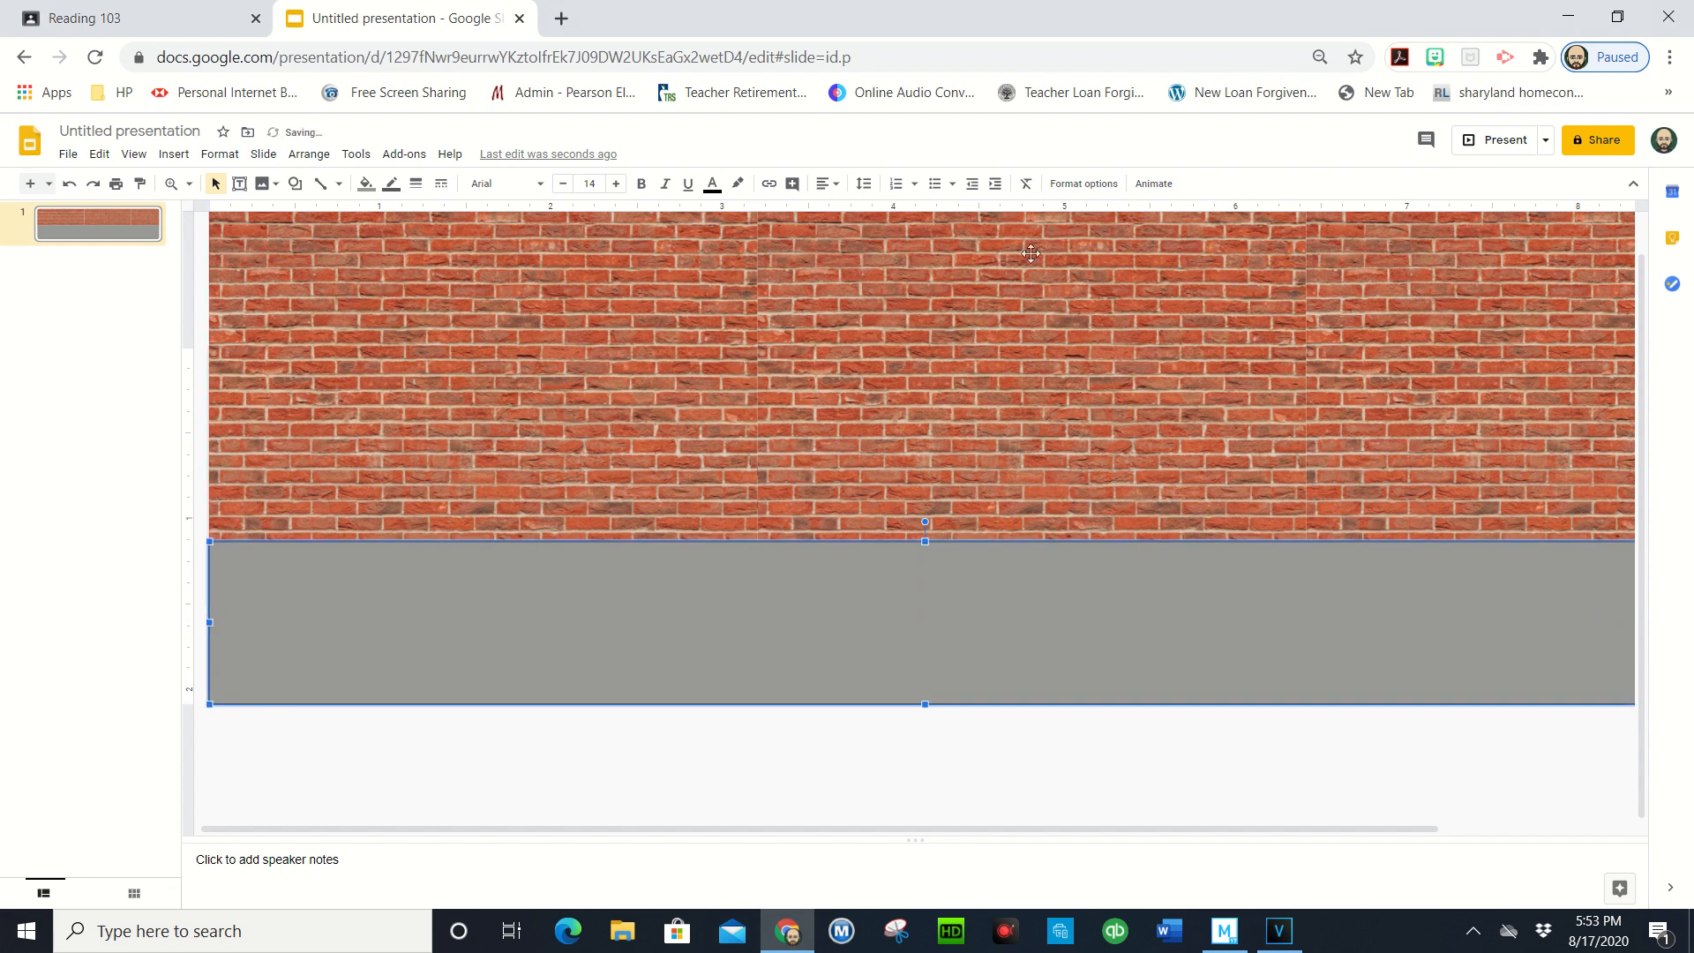
Preview the brick-wall banner slide in full-screen presentation and return to editing
click(1468, 143)
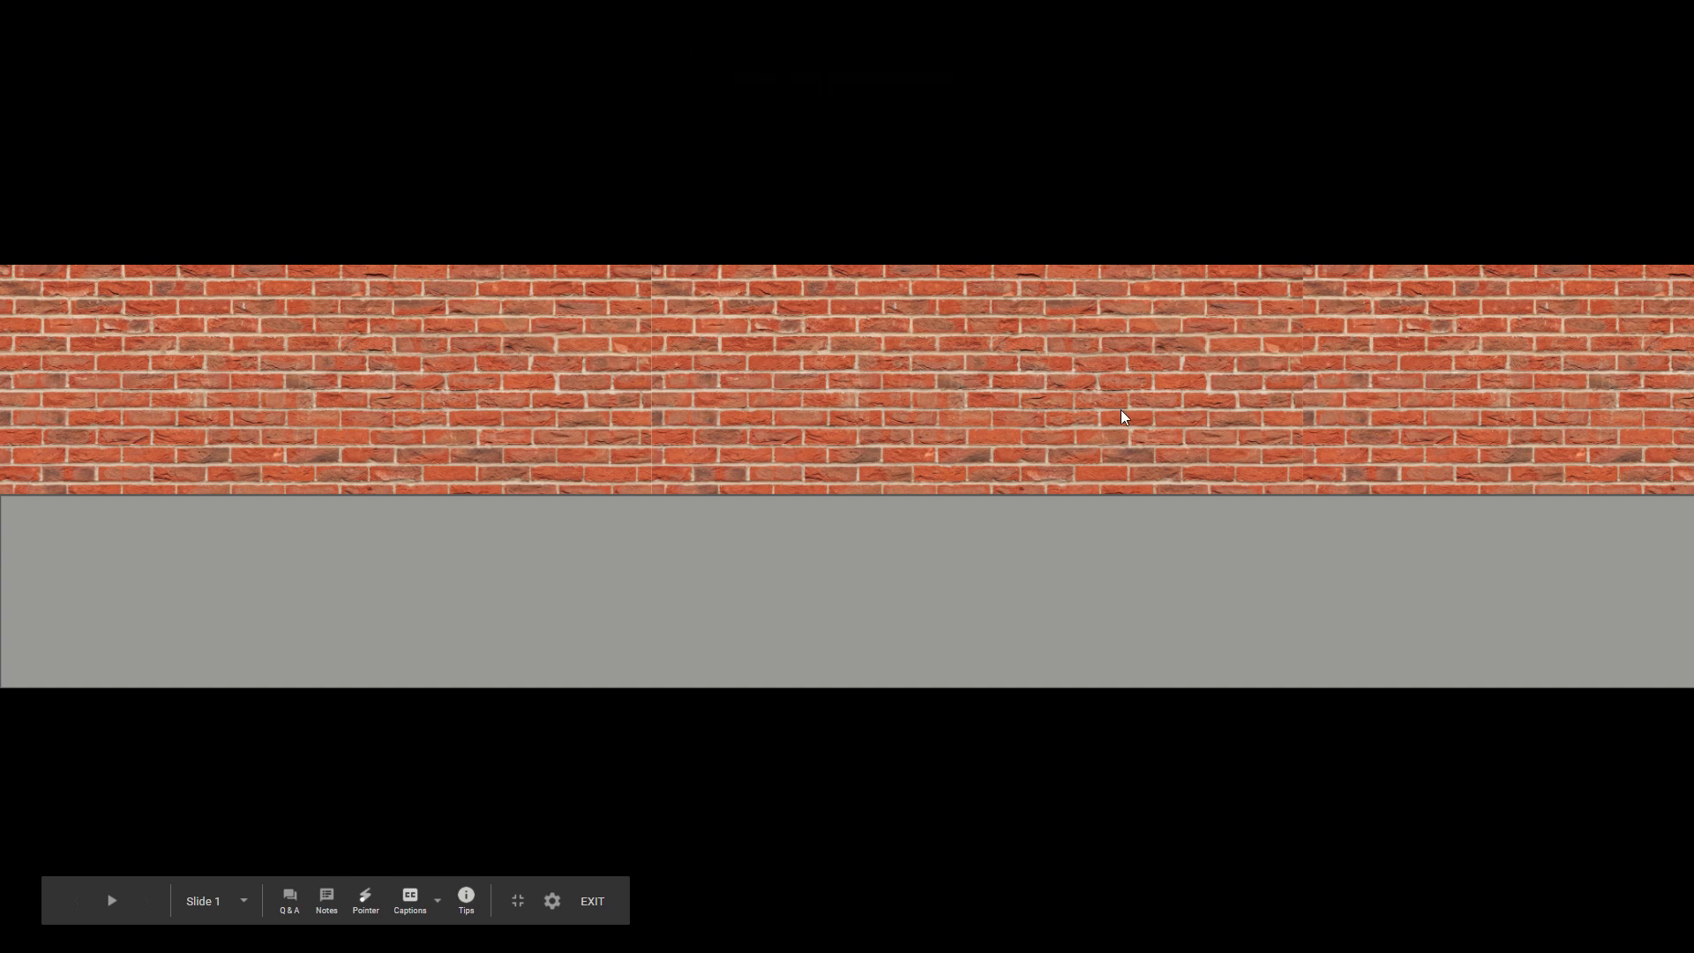
key(Escape)
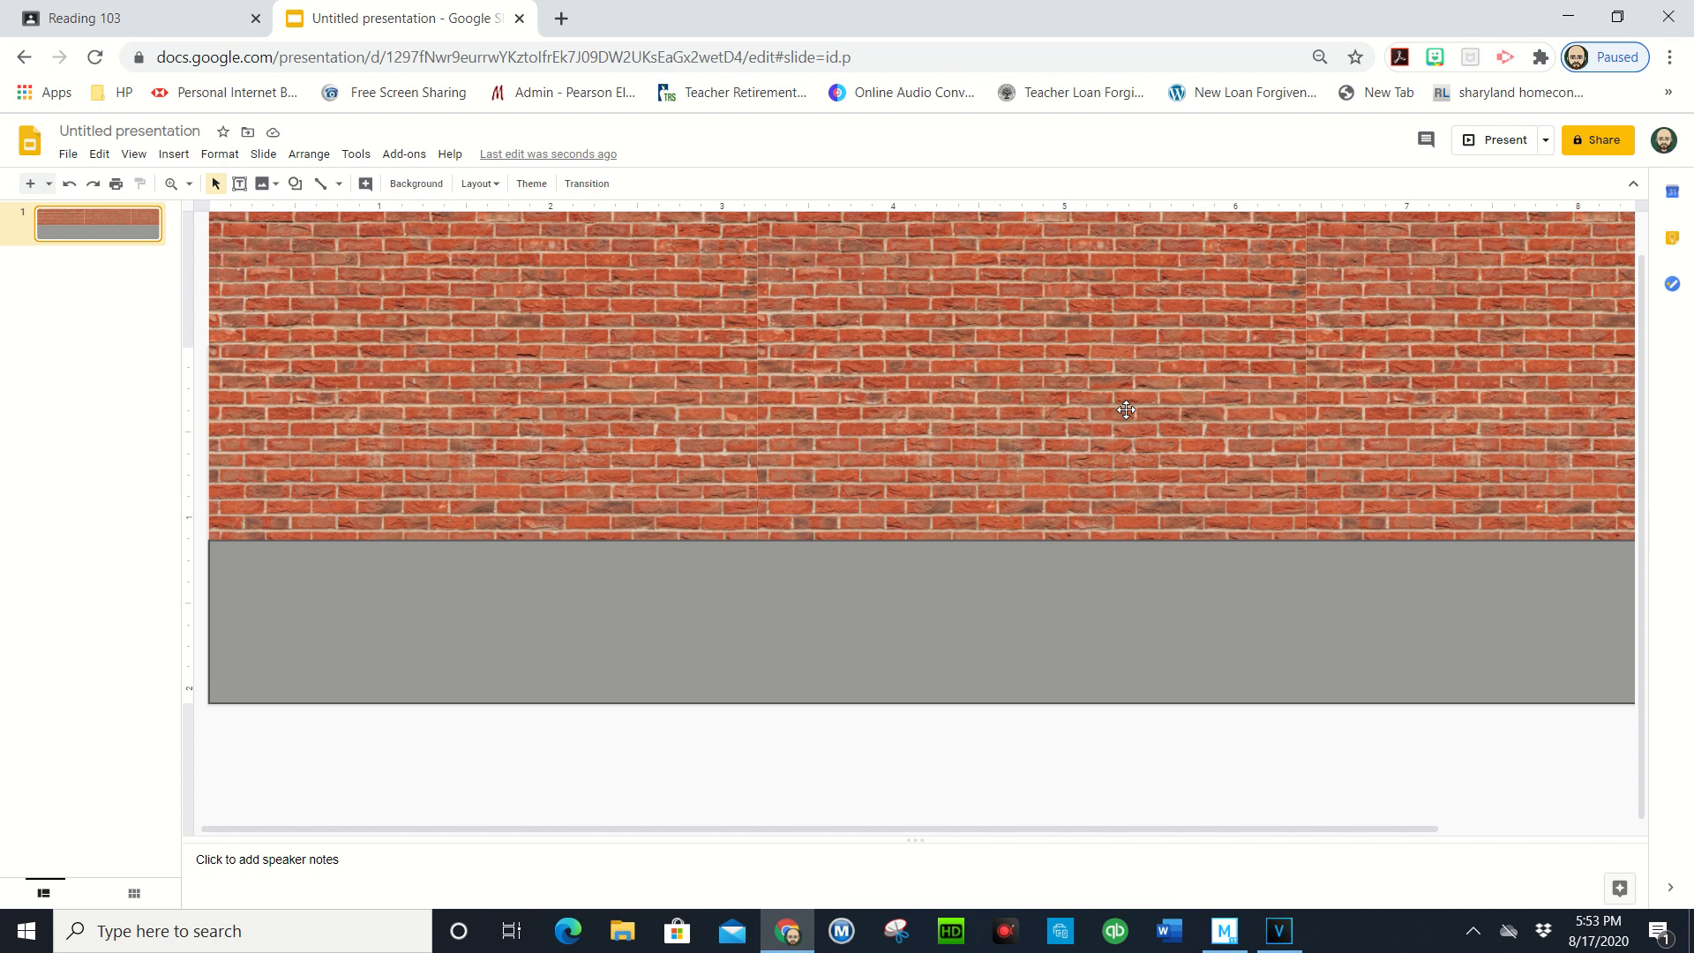
Add the peeking Bitmoji from the recent ones to the slide and move it to the banner's left edge
click(1435, 58)
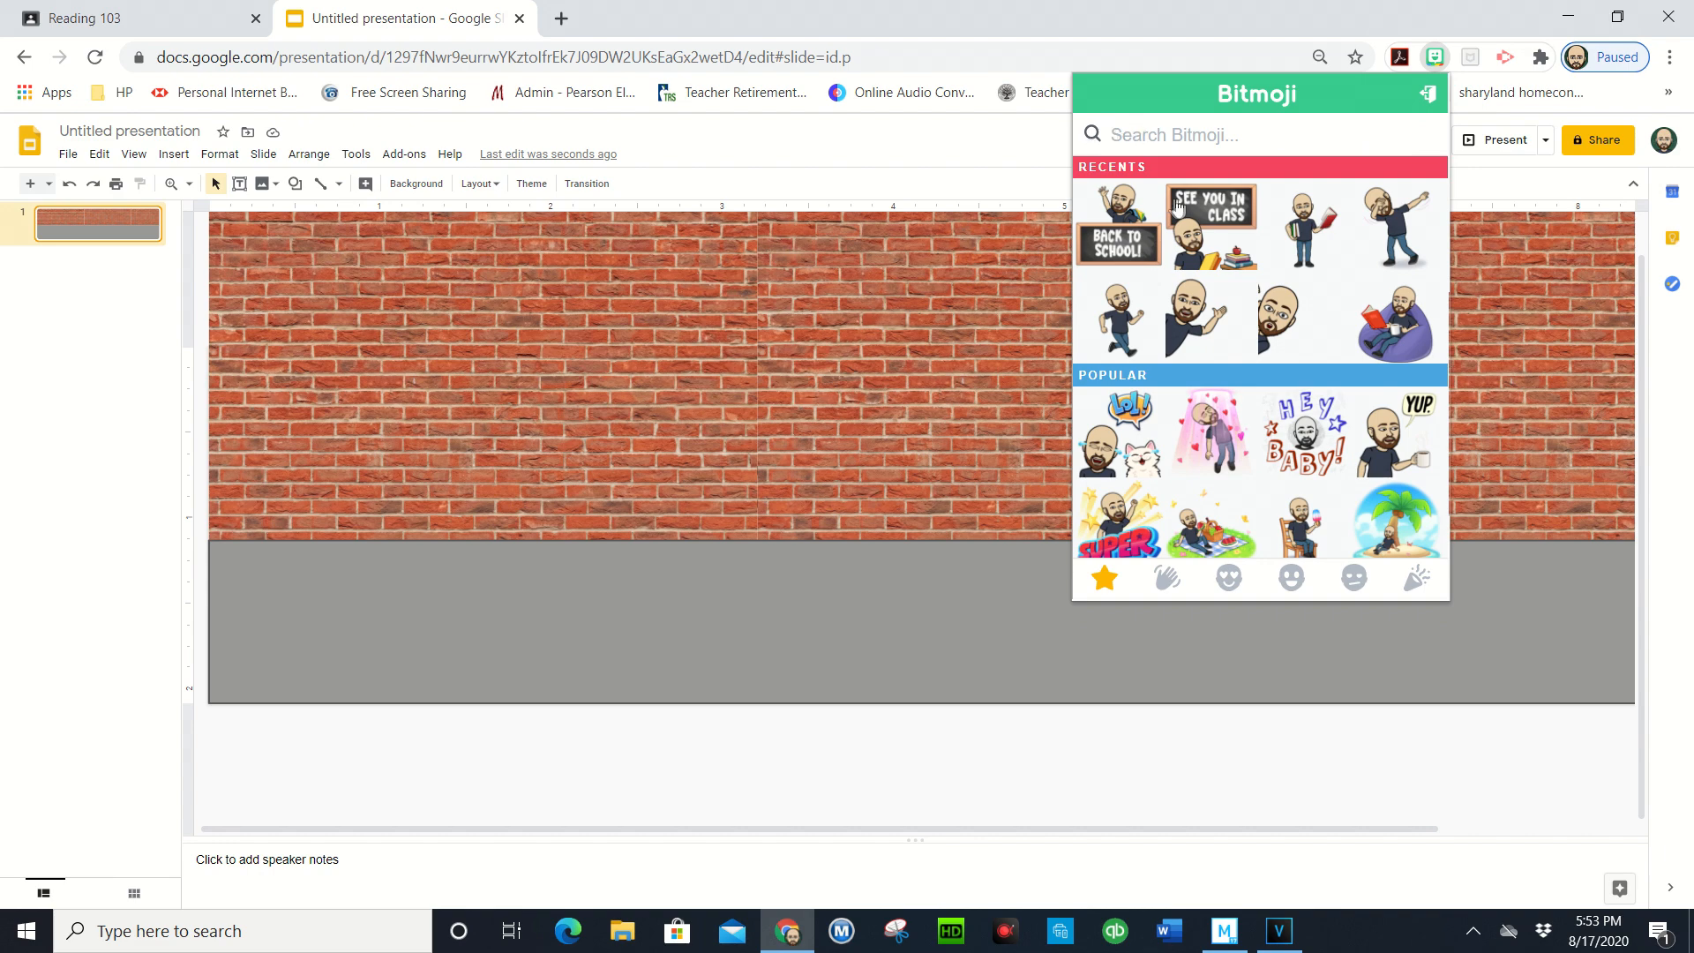
scroll(1306, 339, down, 6)
scroll(1295, 345, up, 6)
drag(1290, 316, 462, 367)
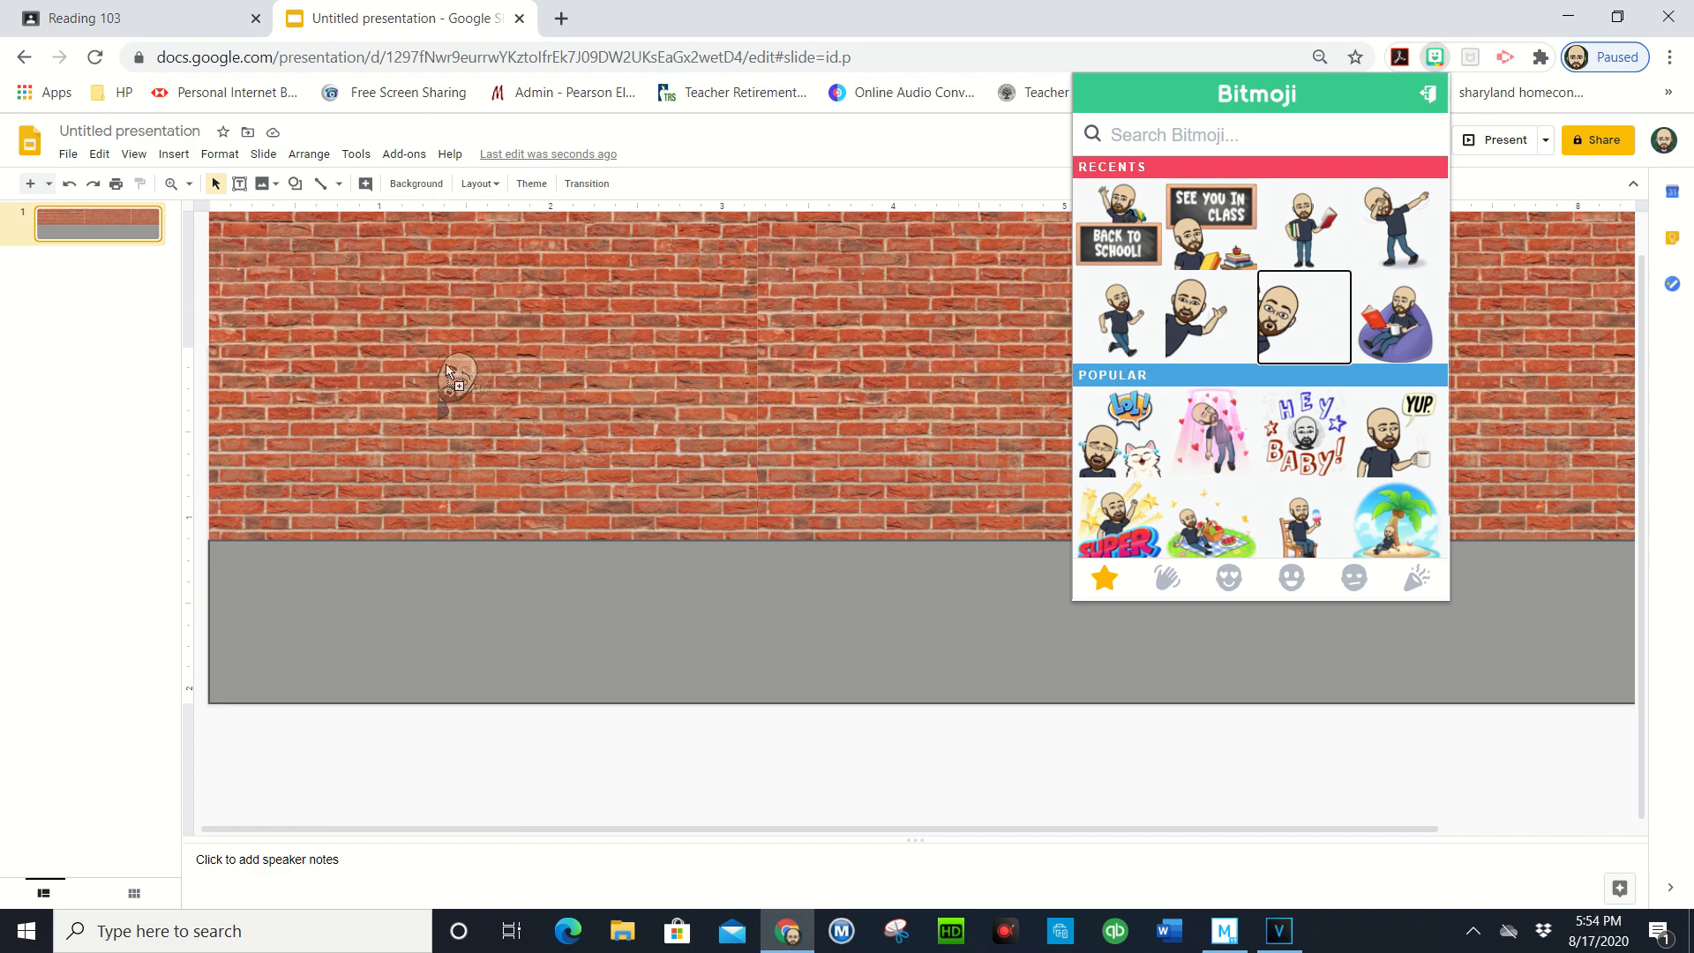
drag(354, 386, 355, 384)
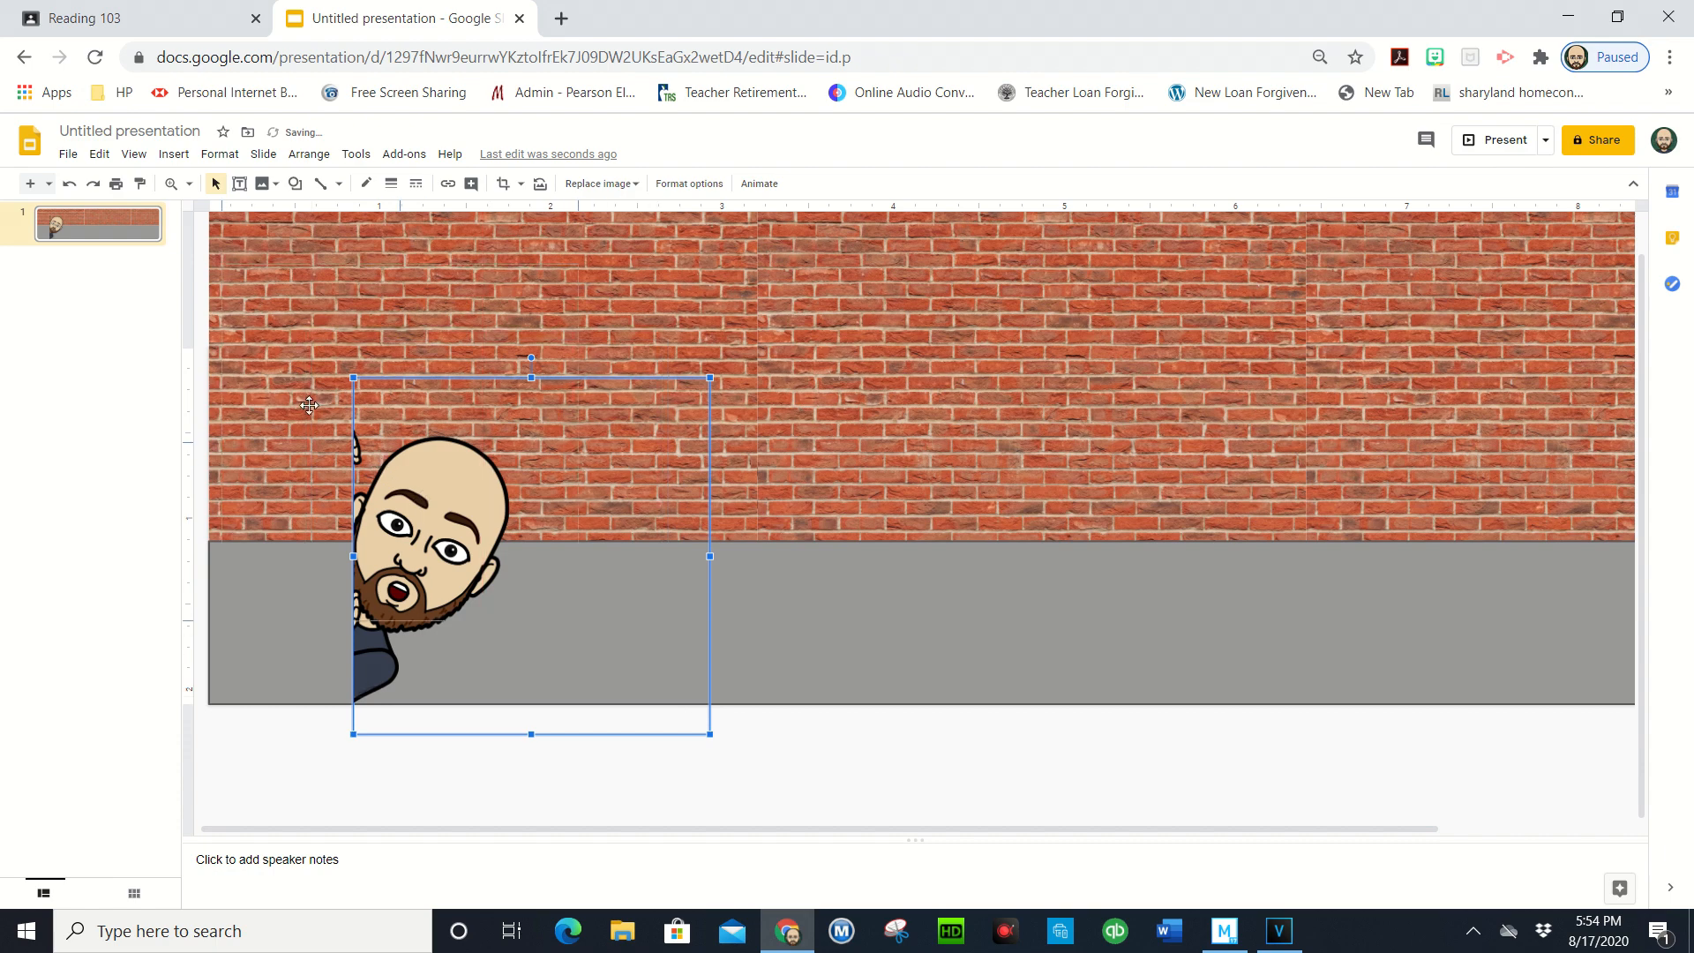
drag(444, 534, 297, 420)
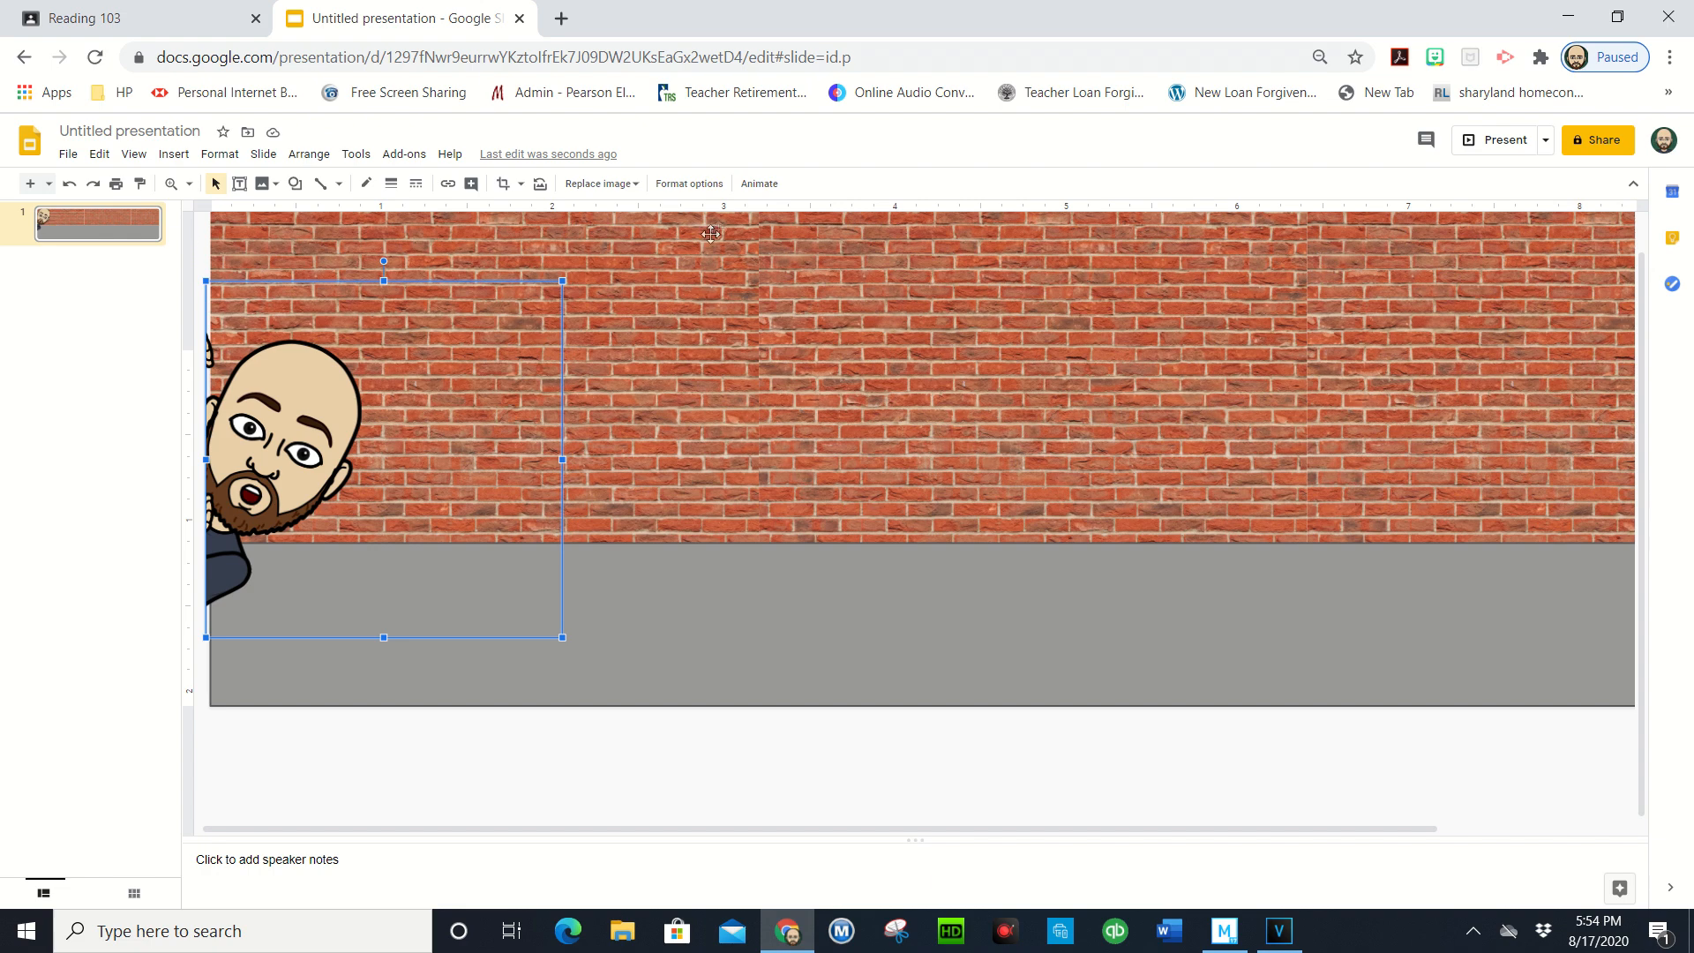
Shrink the peeking Bitmoji and align it with the banner's left edge against the wall, checking its placement in a full-screen preview
drag(562, 637, 475, 550)
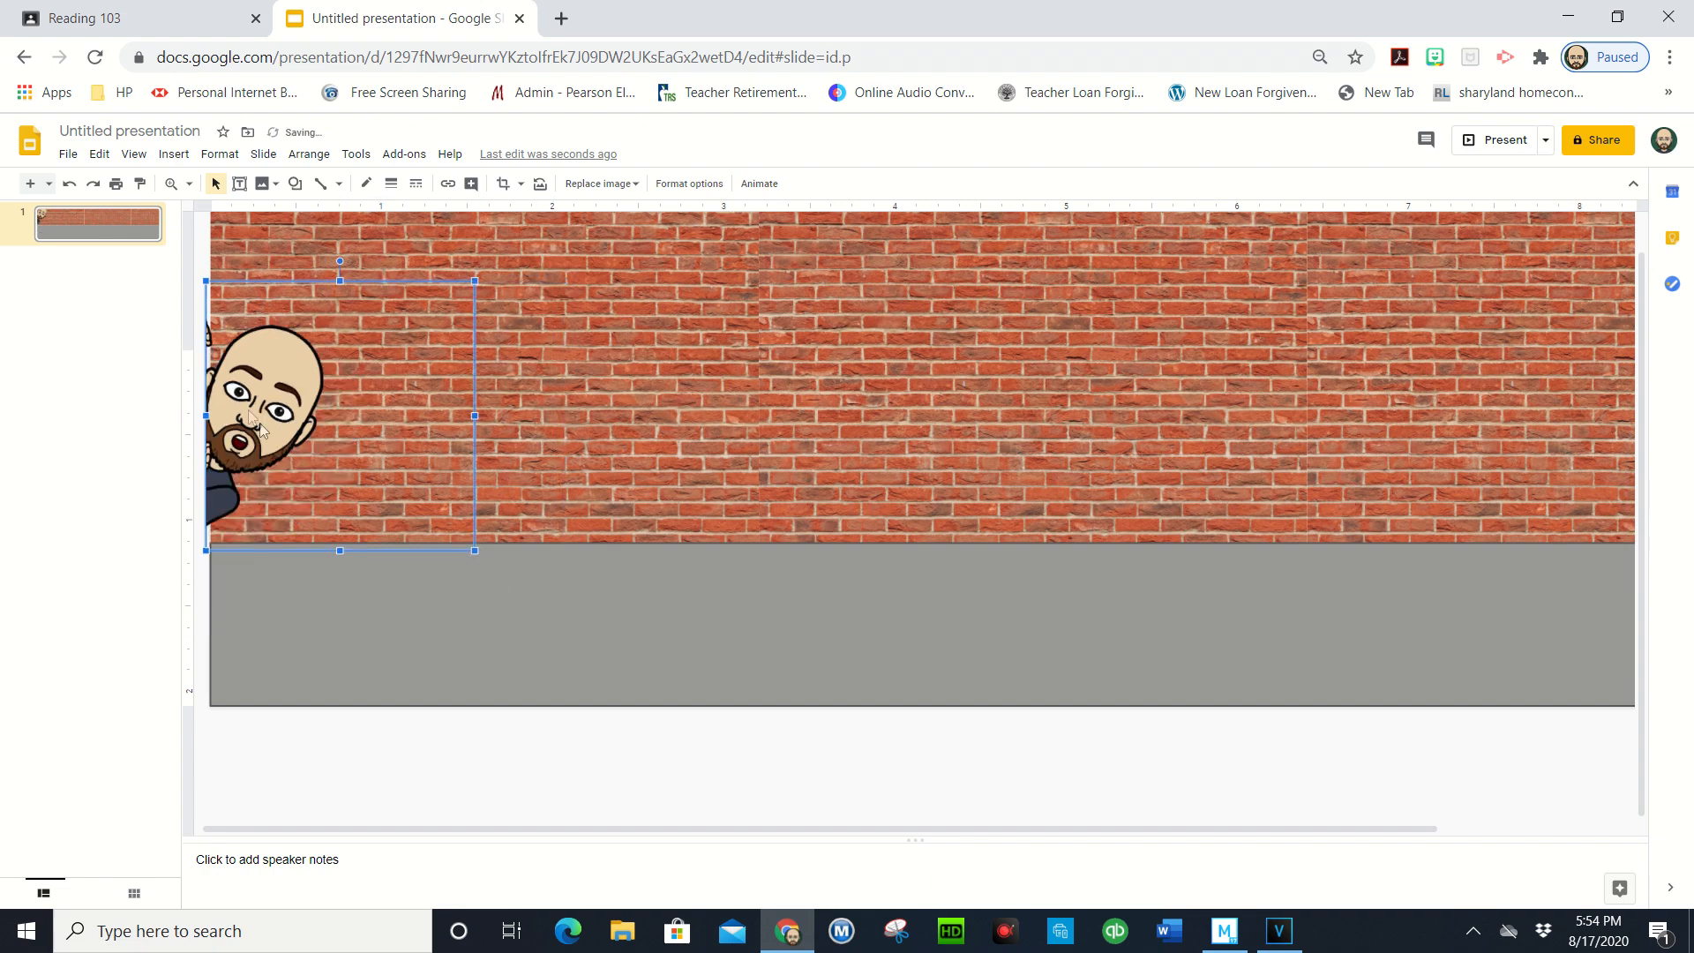
drag(261, 412, 250, 490)
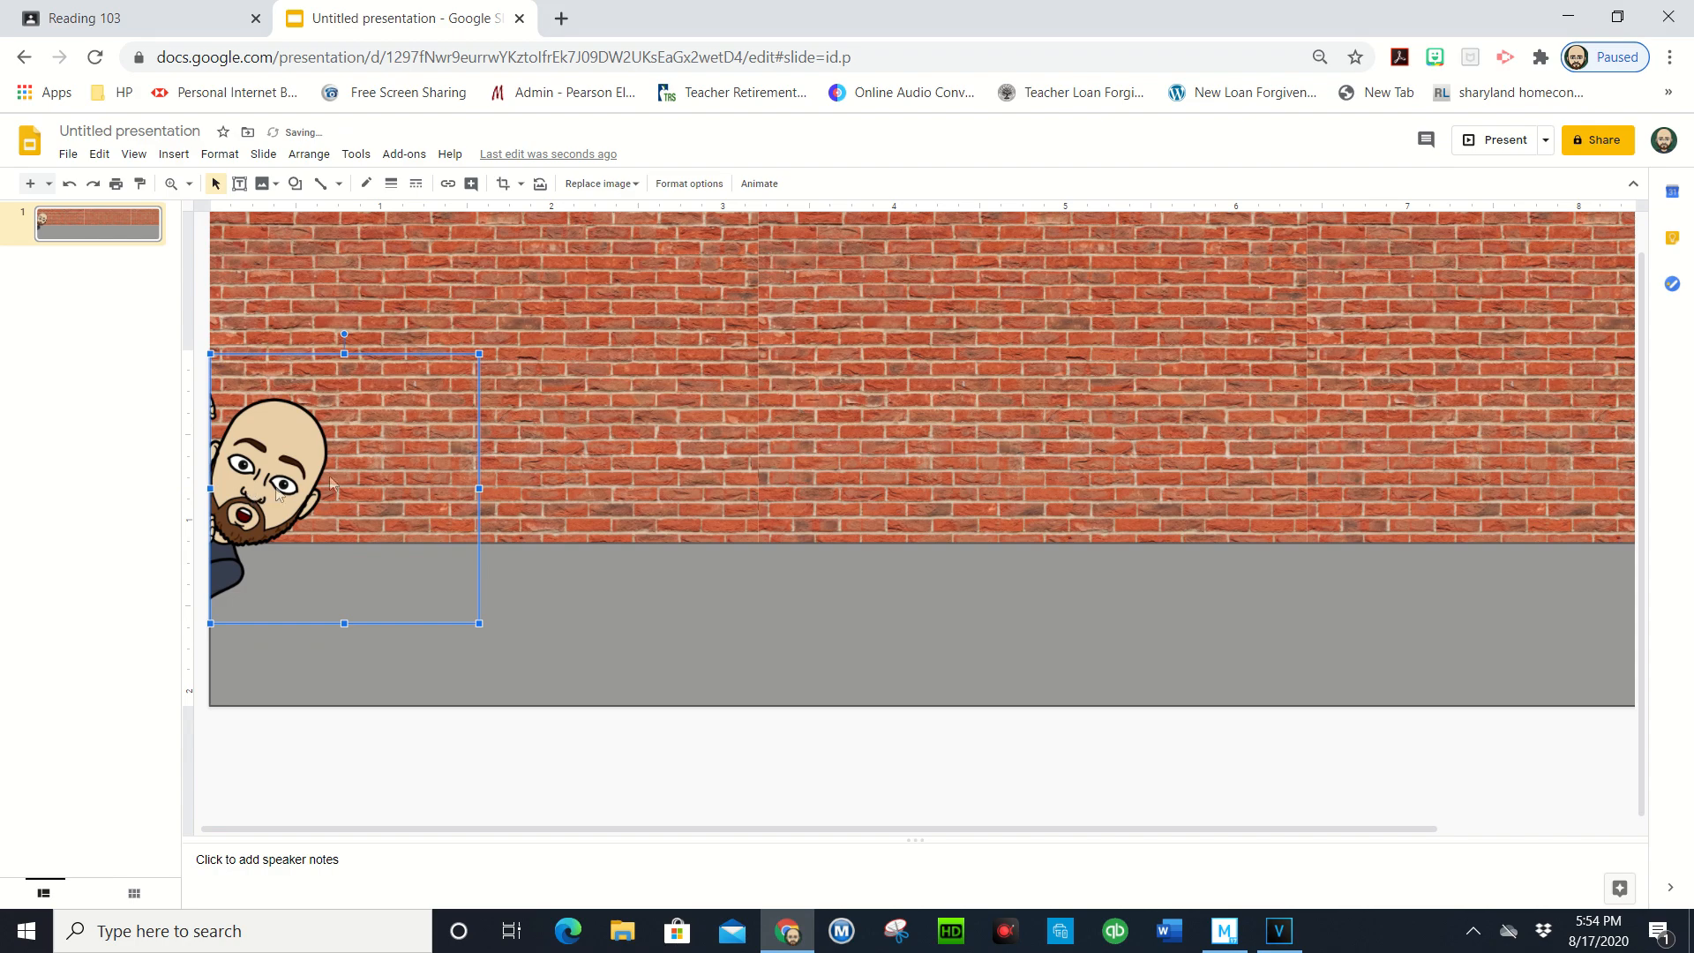
click(1499, 141)
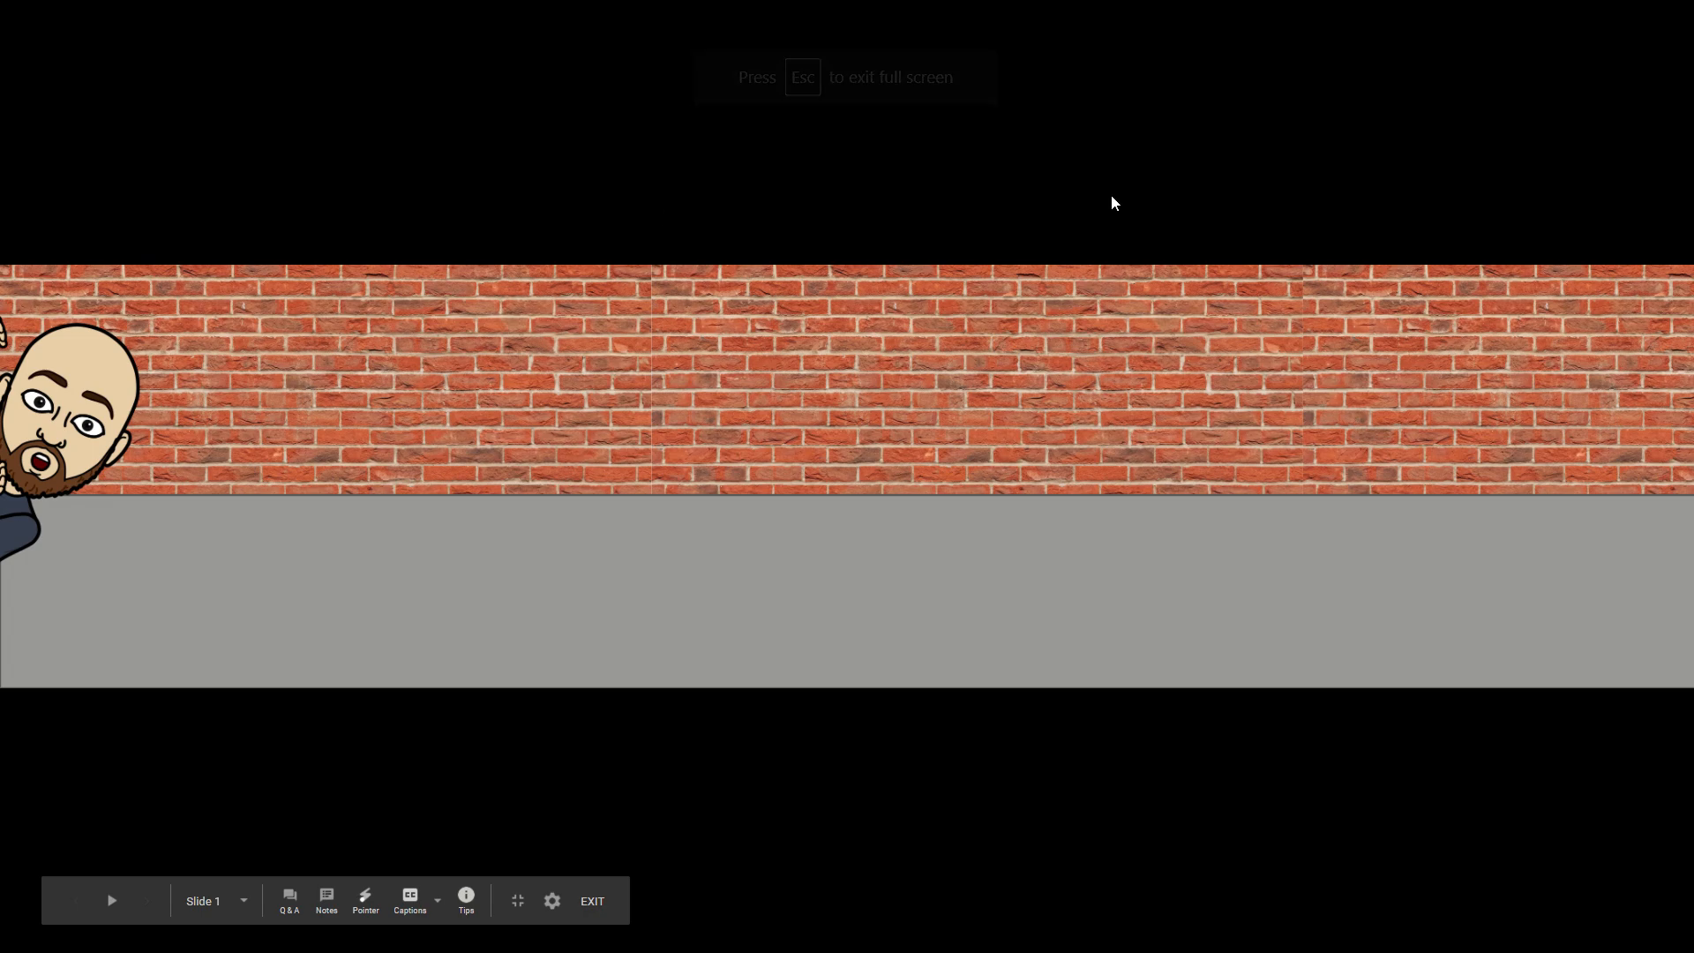
key(Escape)
click(290, 484)
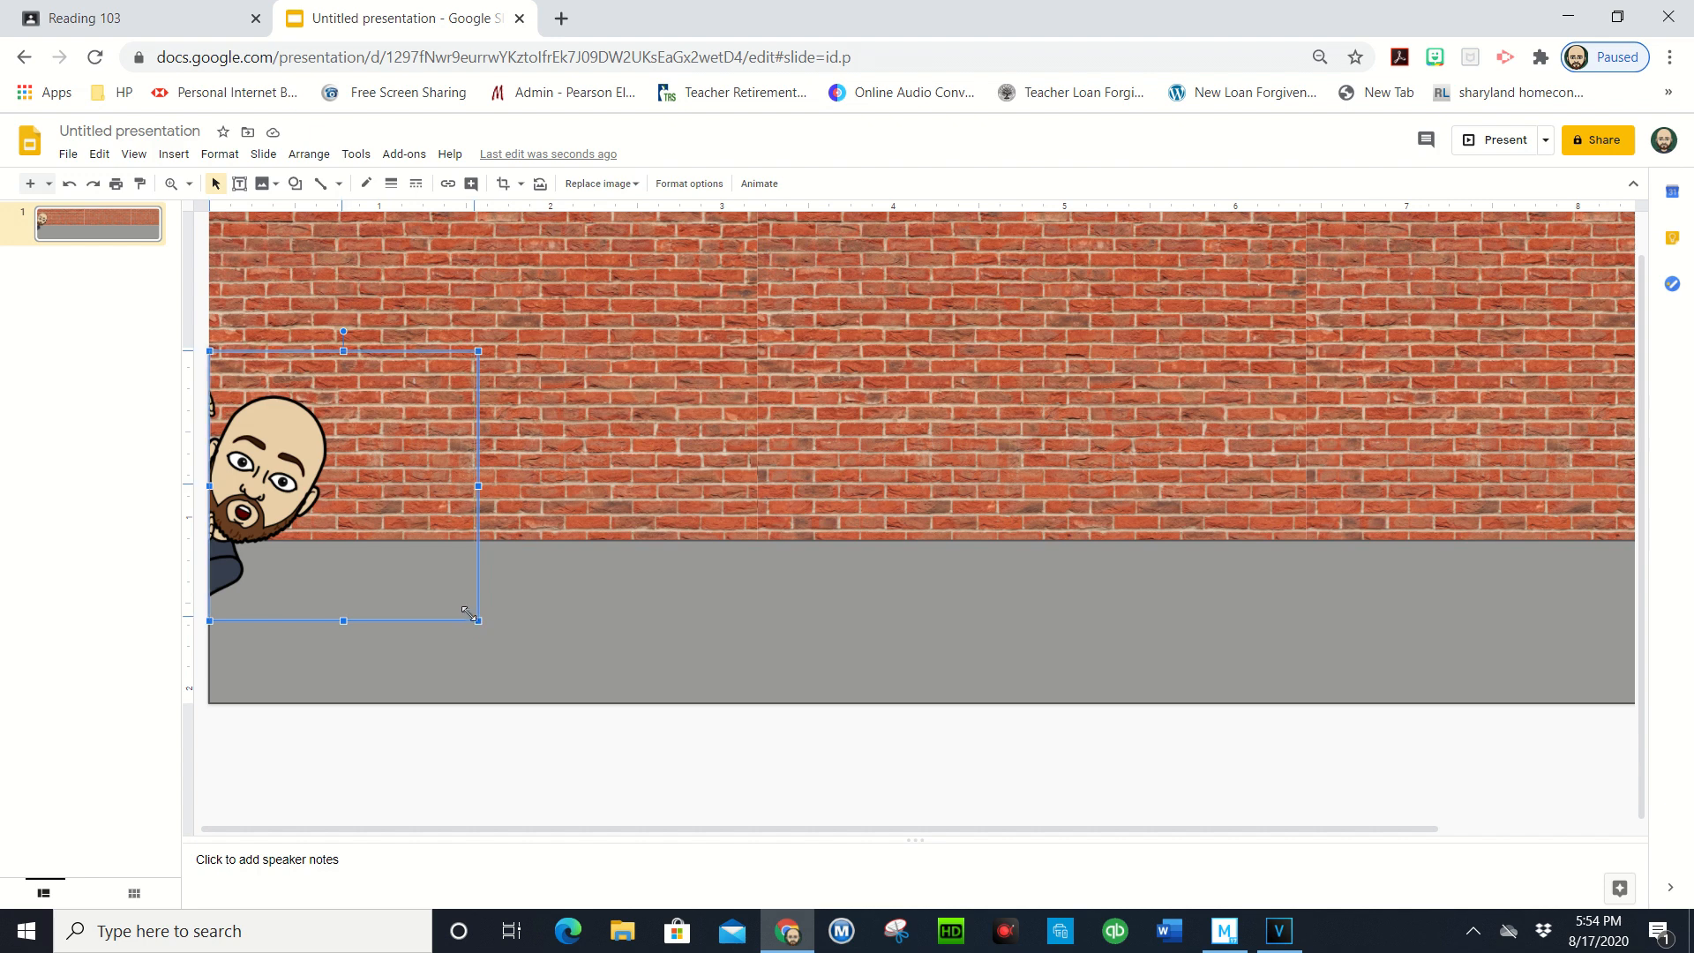
drag(405, 569, 429, 572)
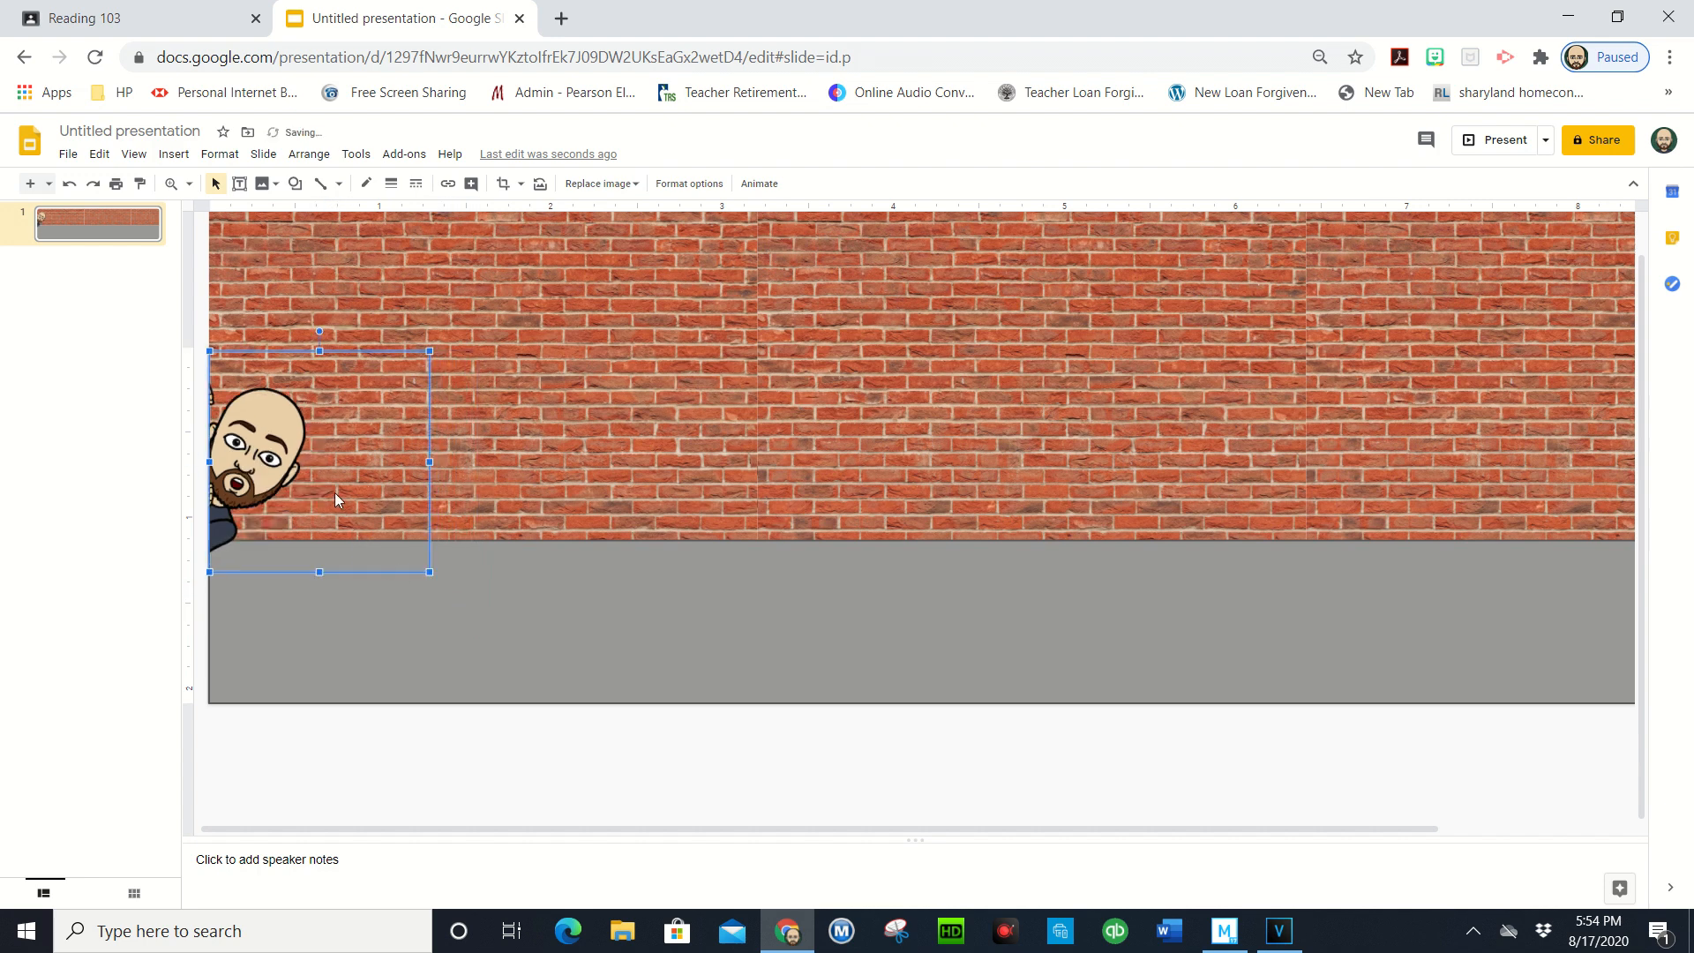
drag(282, 477, 285, 473)
click(562, 776)
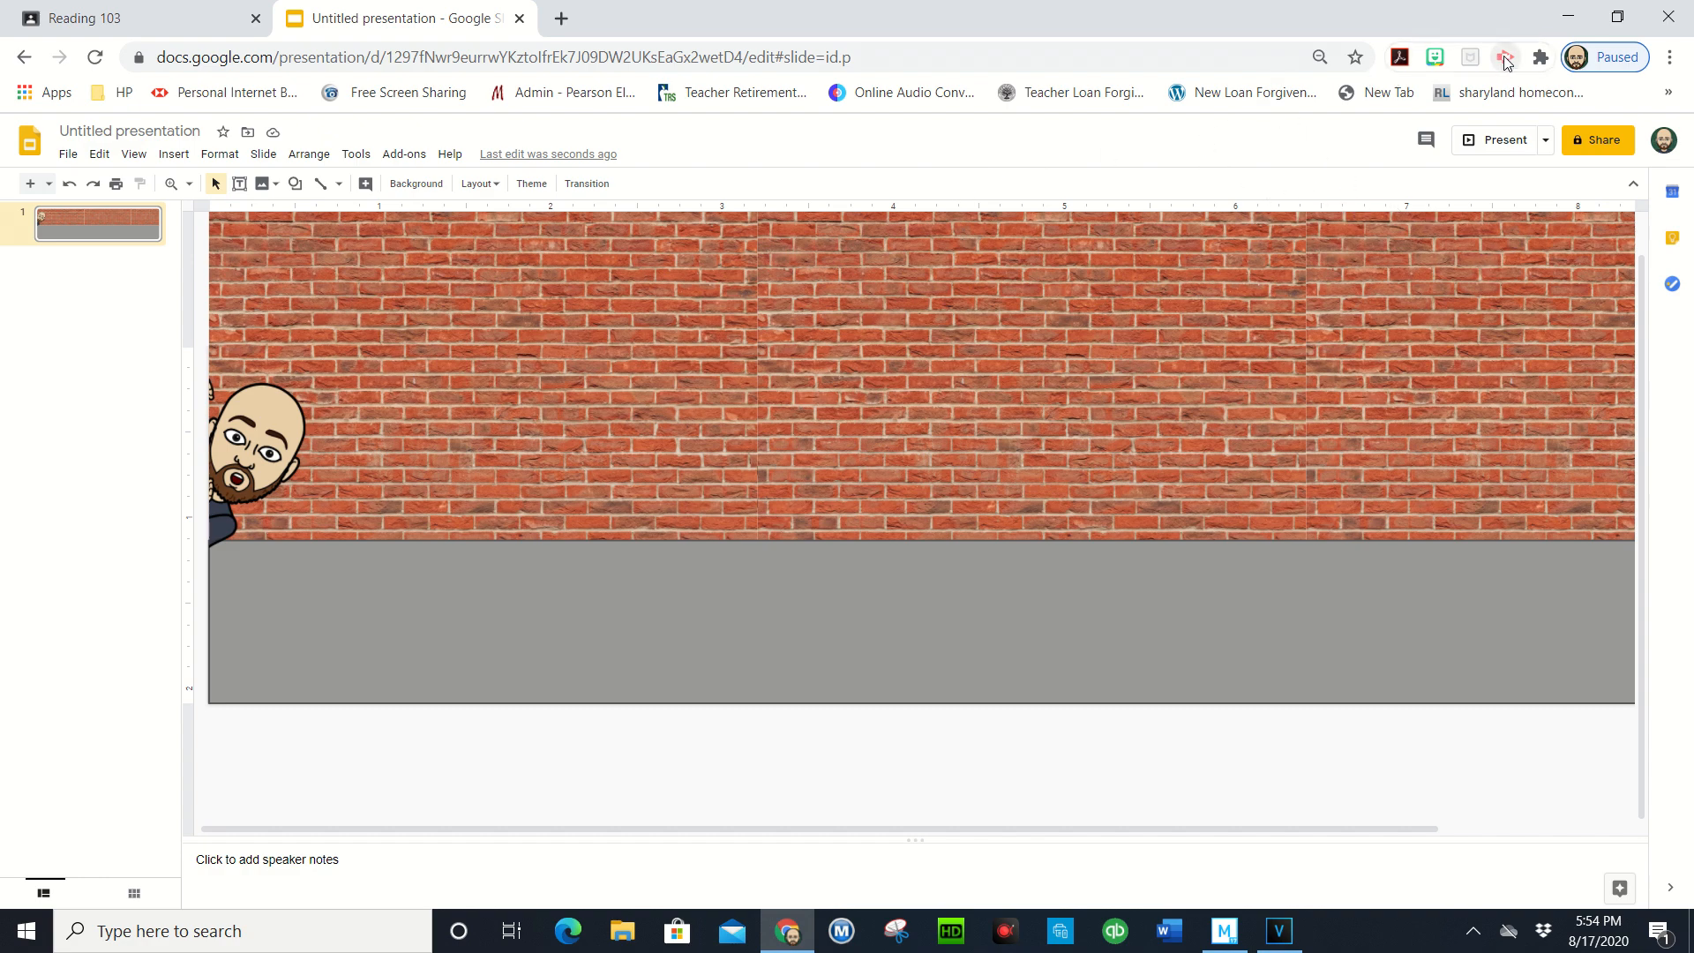
Add the waving Bitmoji leaning in from the side, shrink it and place it over the peeking one
click(1435, 58)
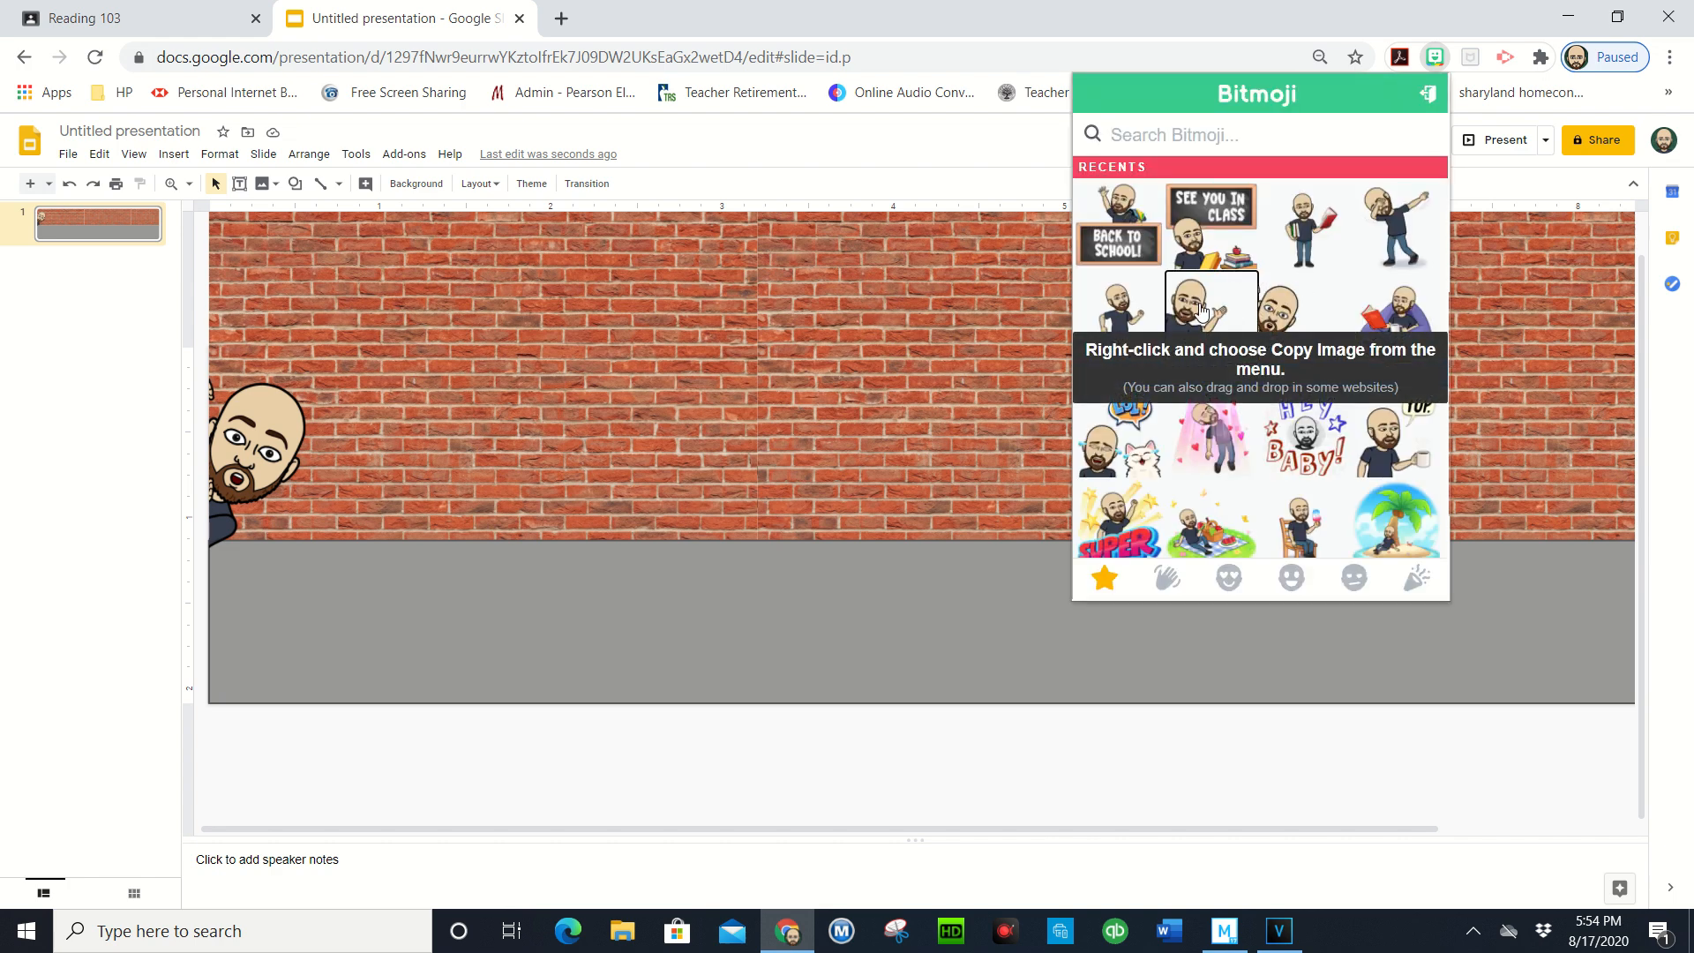
drag(1204, 309, 426, 478)
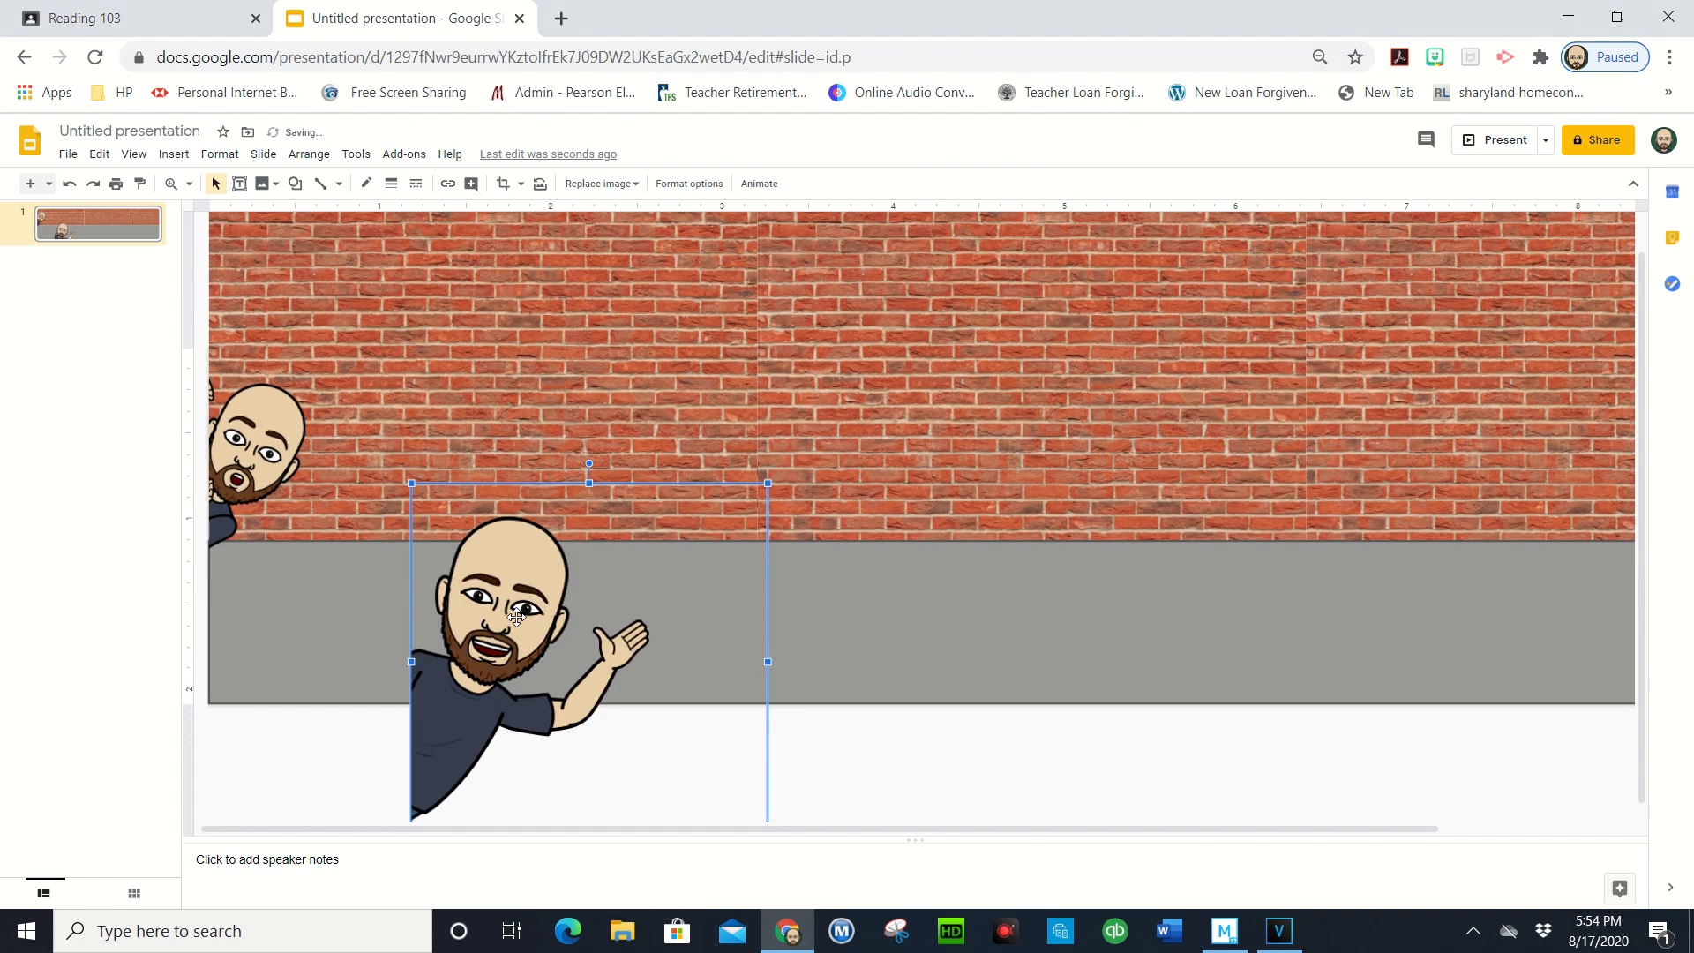
drag(624, 665, 439, 488)
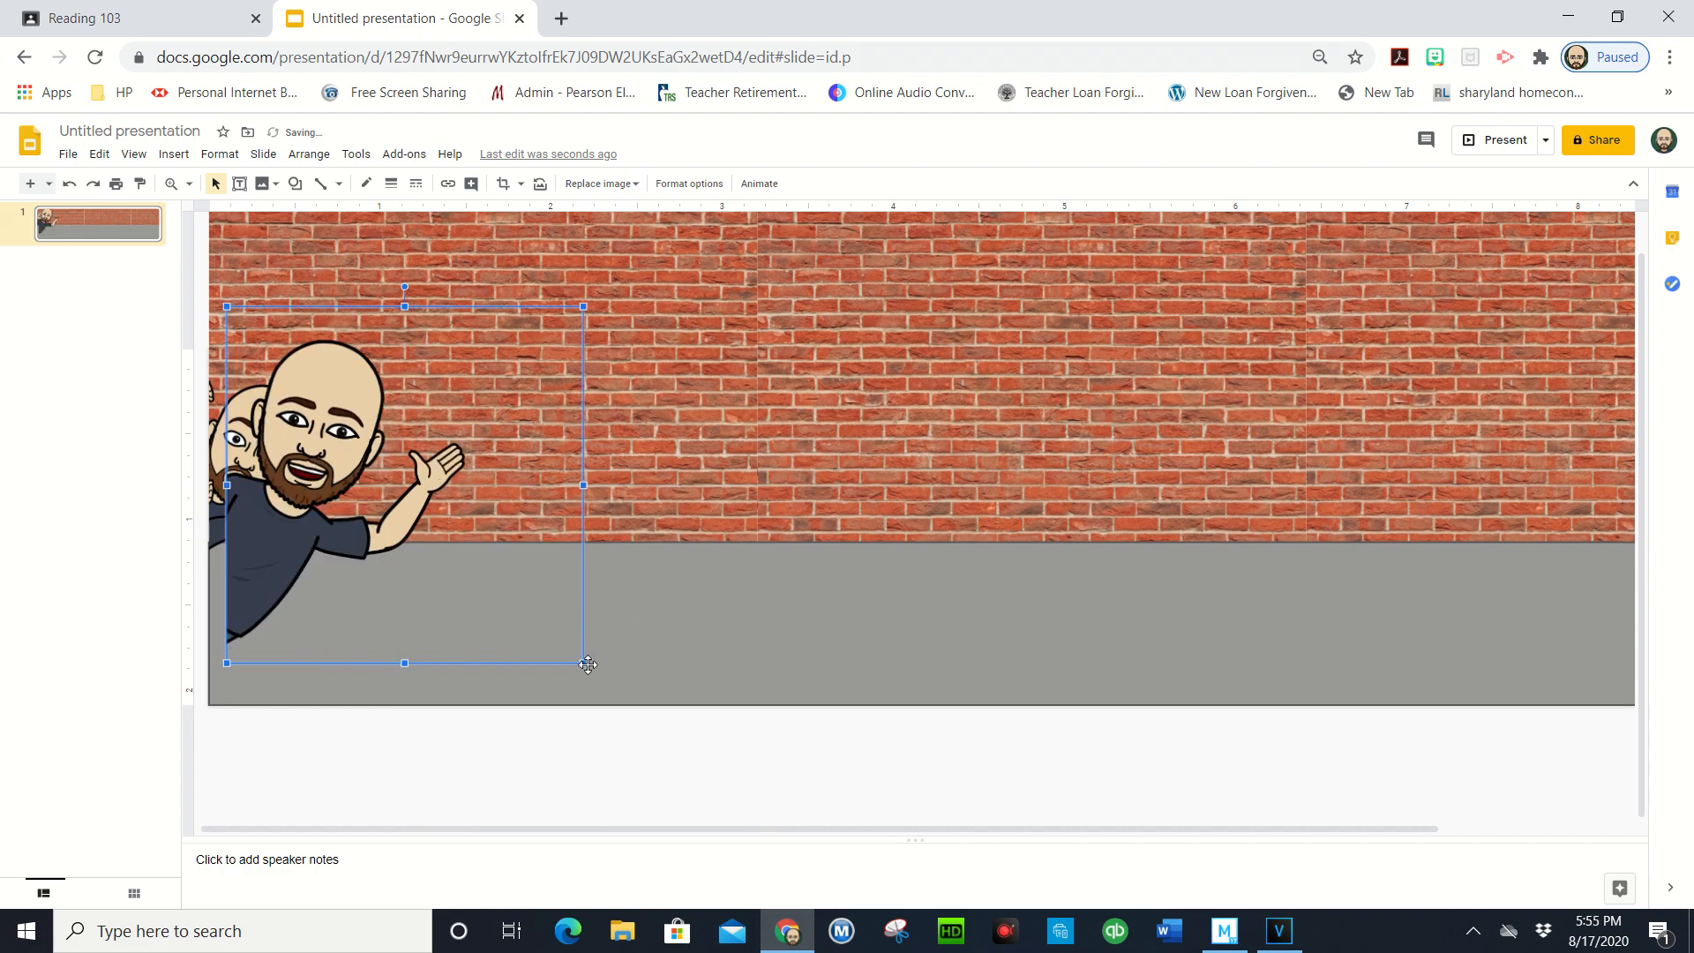
drag(583, 663, 489, 568)
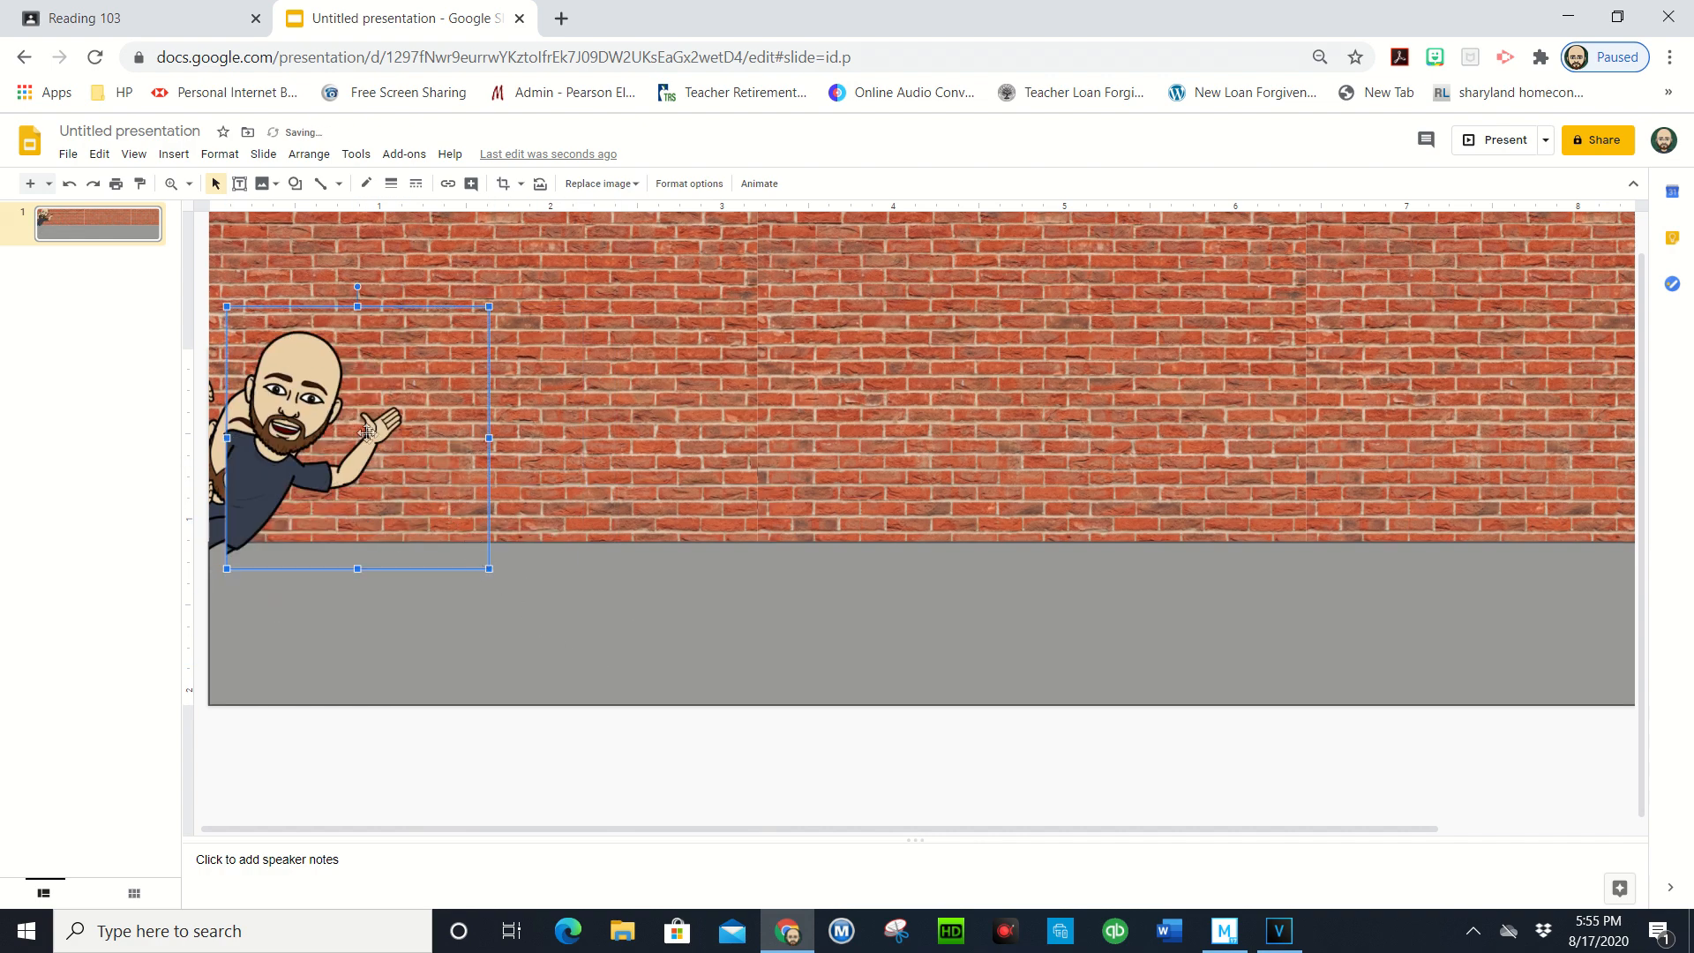
drag(303, 430, 274, 468)
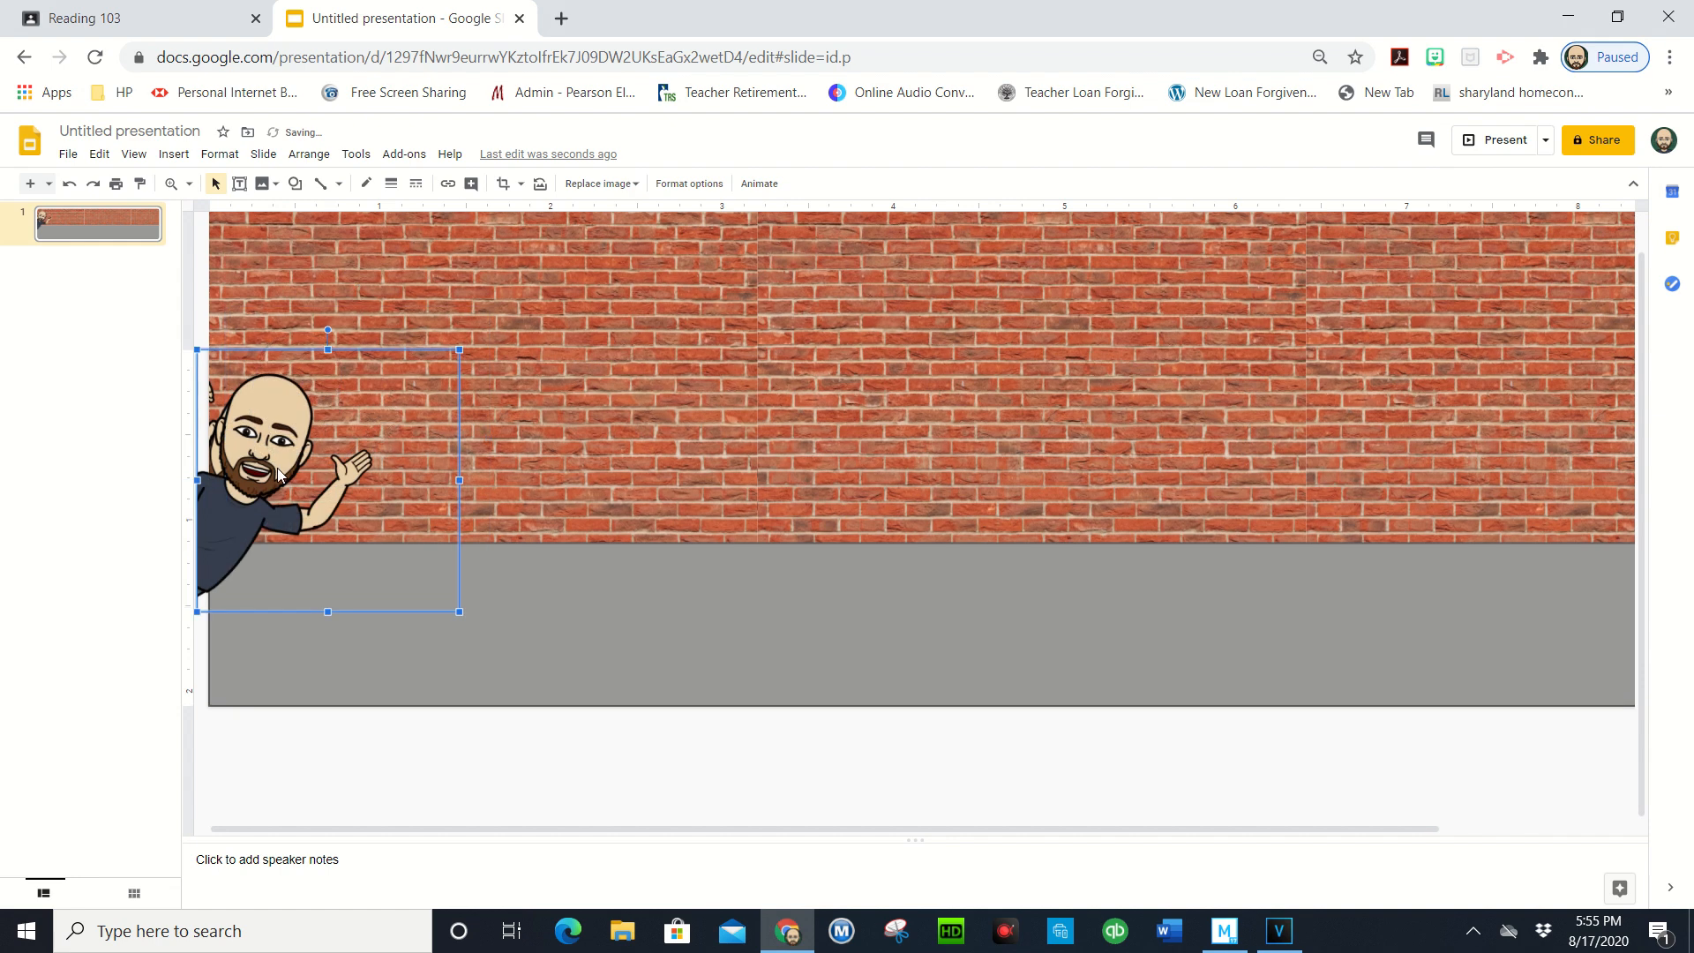
Fine-tune the waving Bitmoji's size and align its cut-off side with the banner's left edge
drag(459, 611, 448, 600)
drag(274, 465, 287, 486)
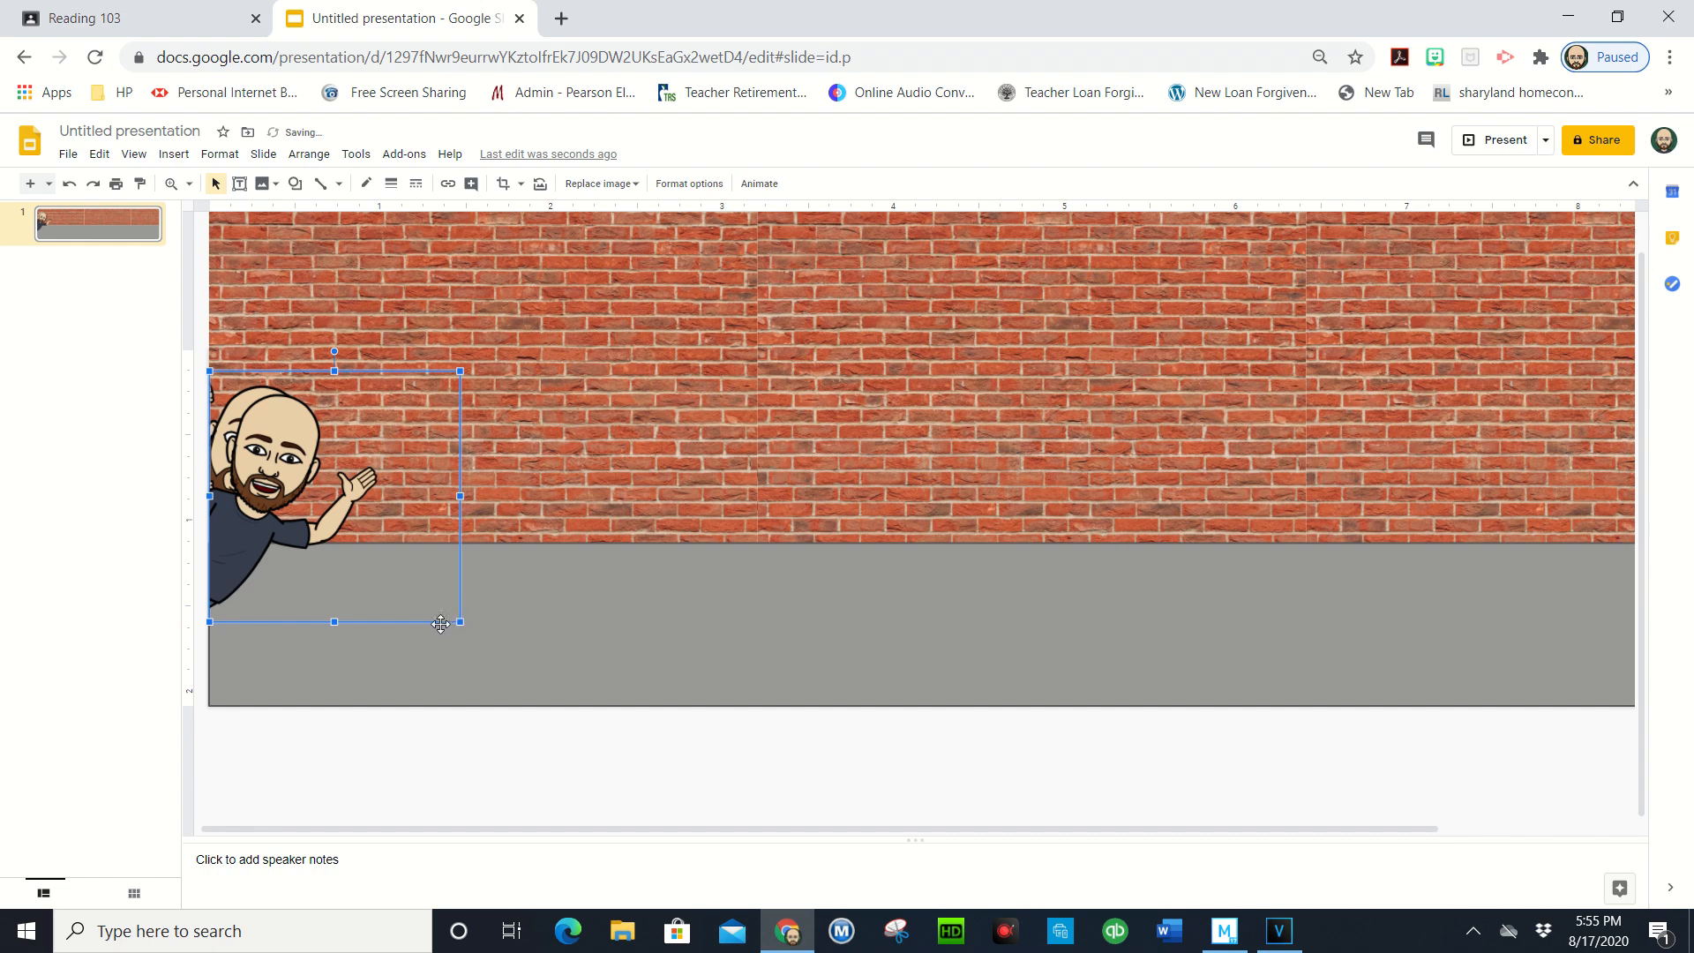
drag(462, 623, 484, 634)
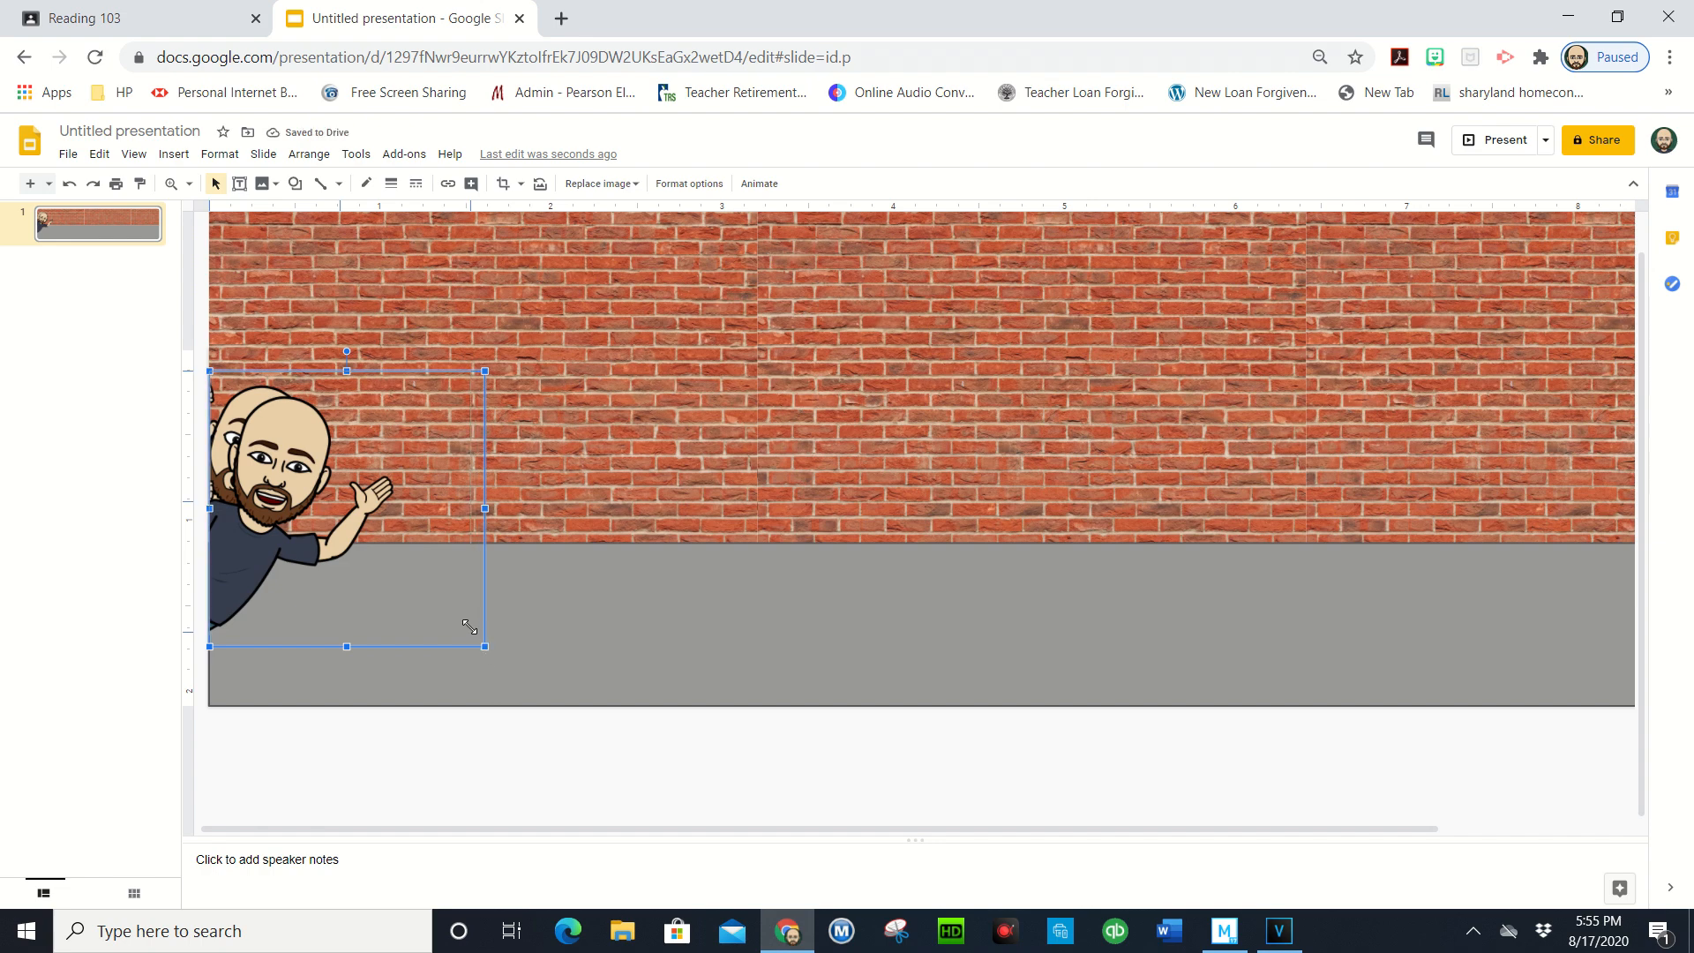
drag(469, 627, 470, 627)
drag(285, 508, 273, 507)
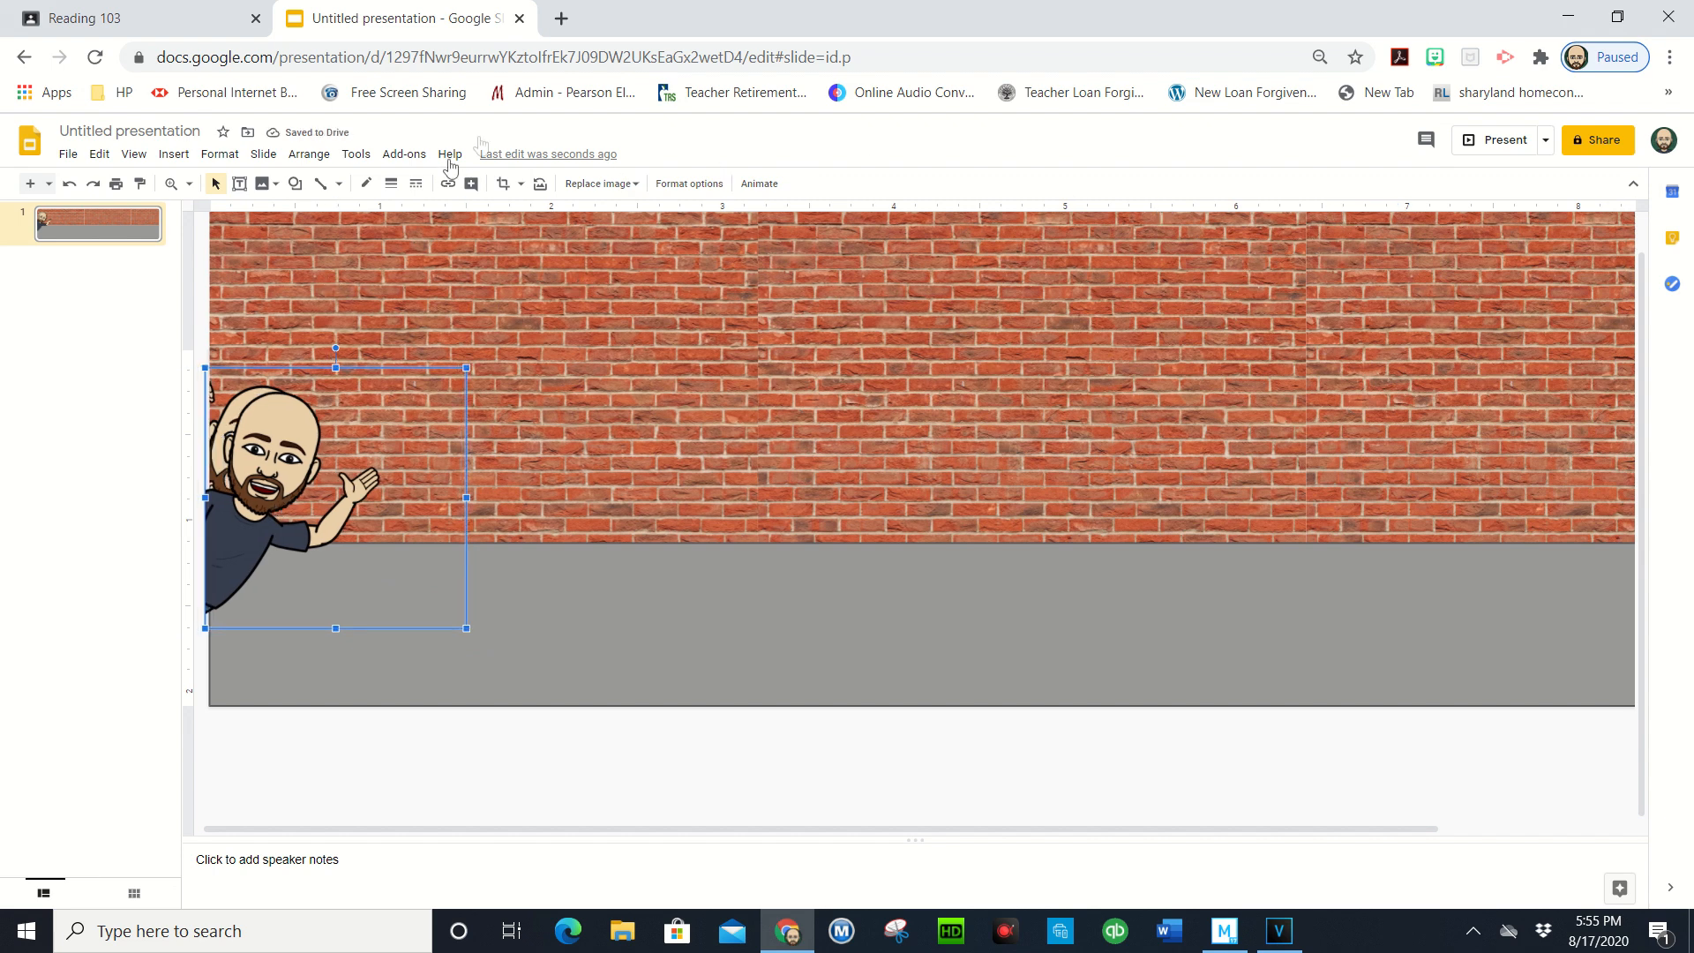
Add the running Bitmoji, enlarge it slightly and place it beside the waving one with its feet on the grey pavement
click(1434, 57)
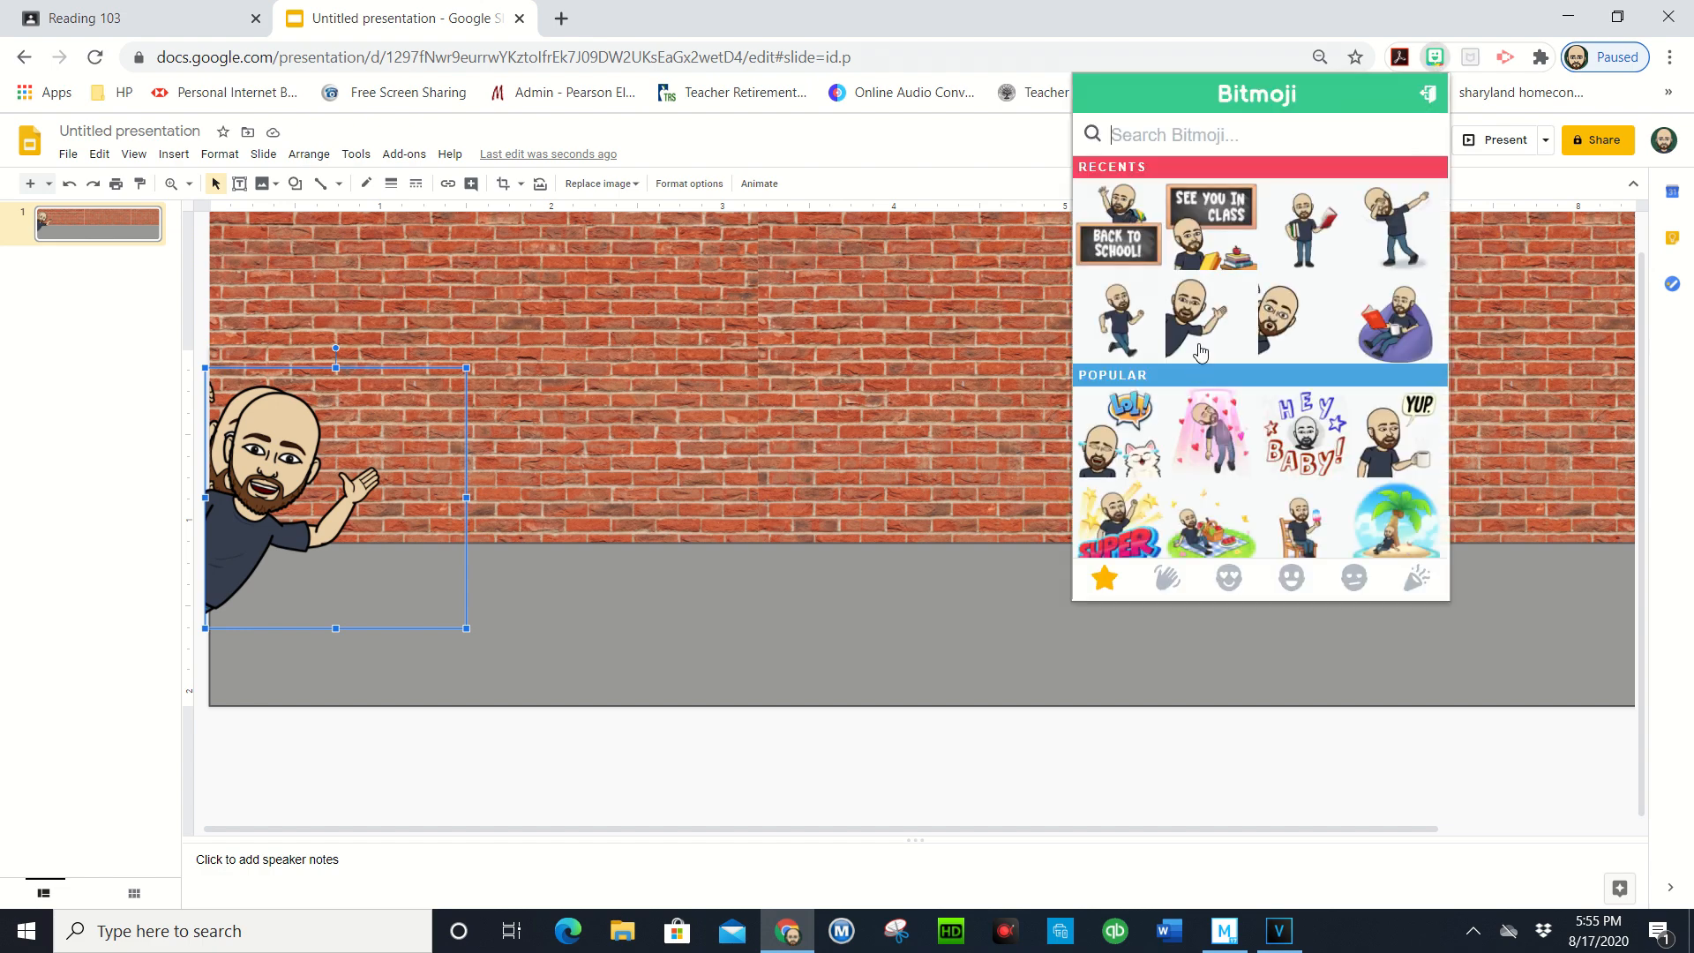
drag(1112, 331, 688, 476)
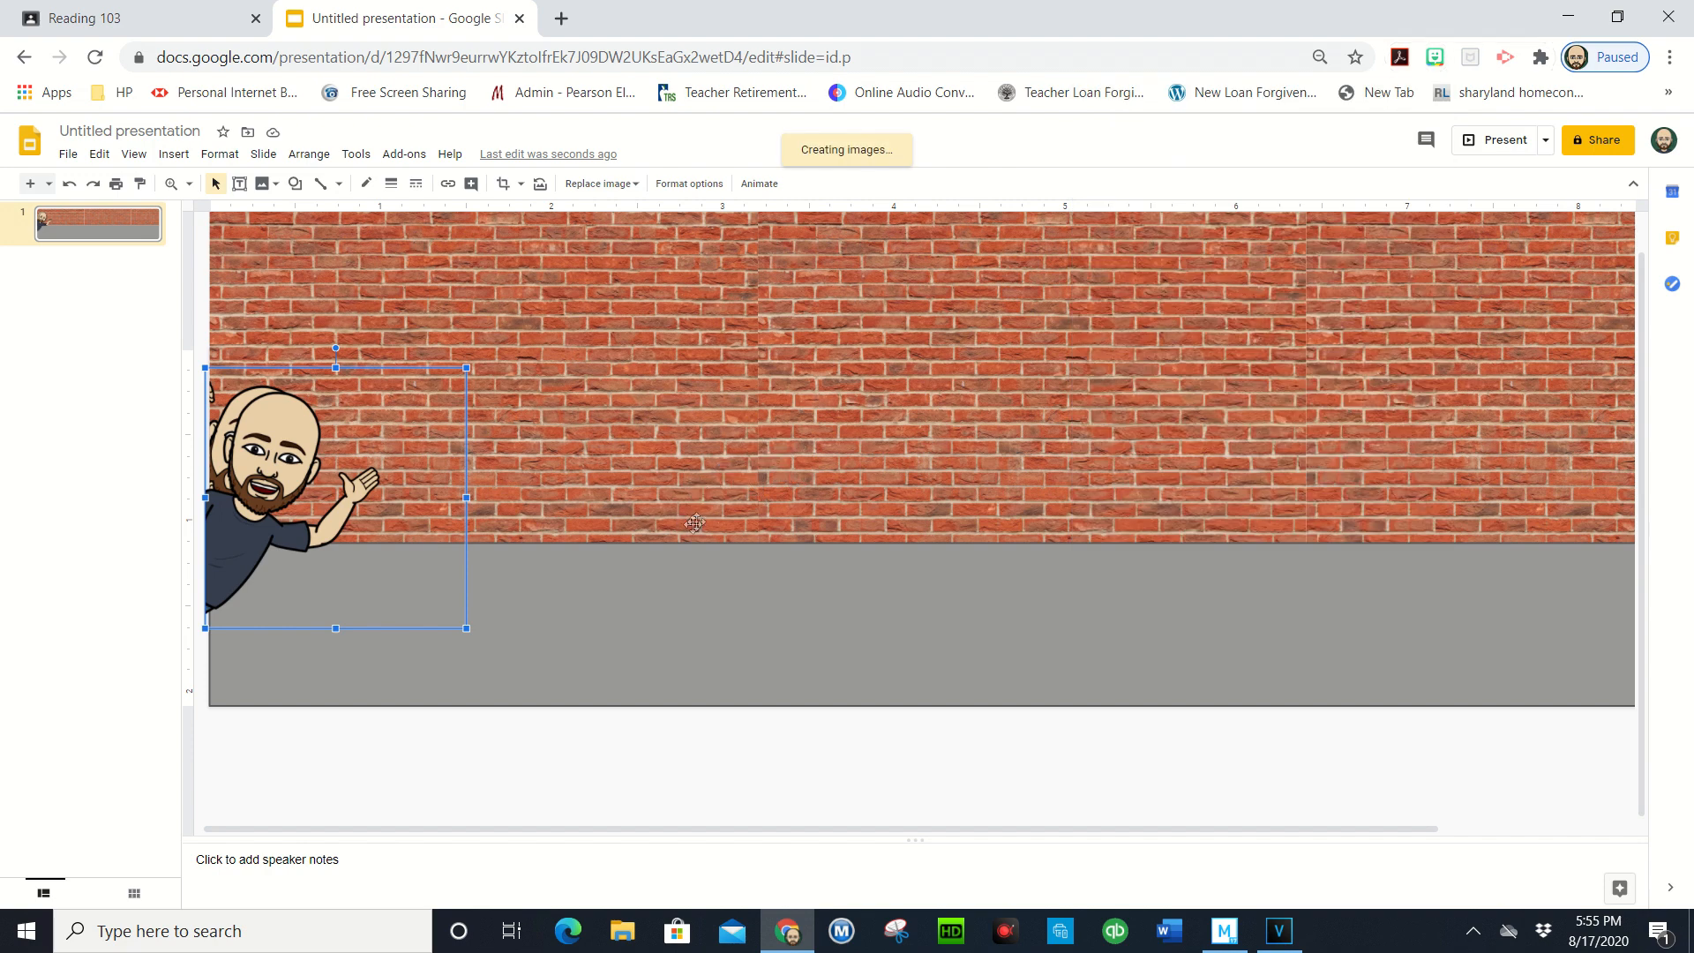
drag(865, 653, 578, 525)
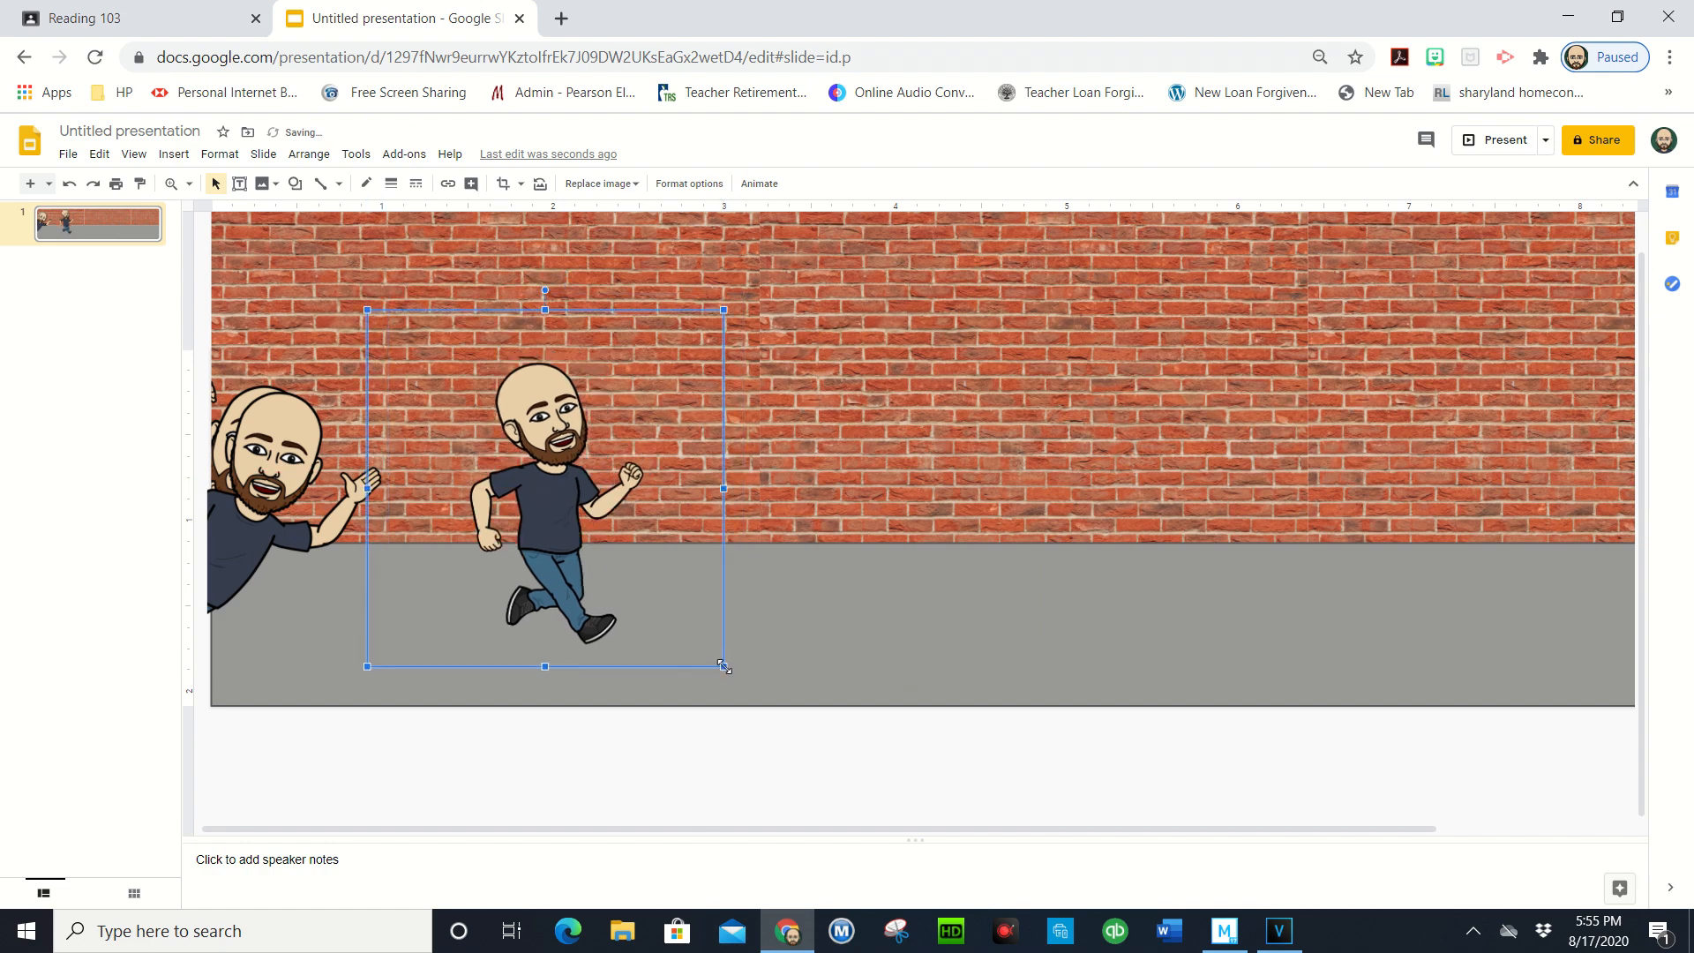
drag(747, 678, 752, 695)
drag(541, 498, 514, 500)
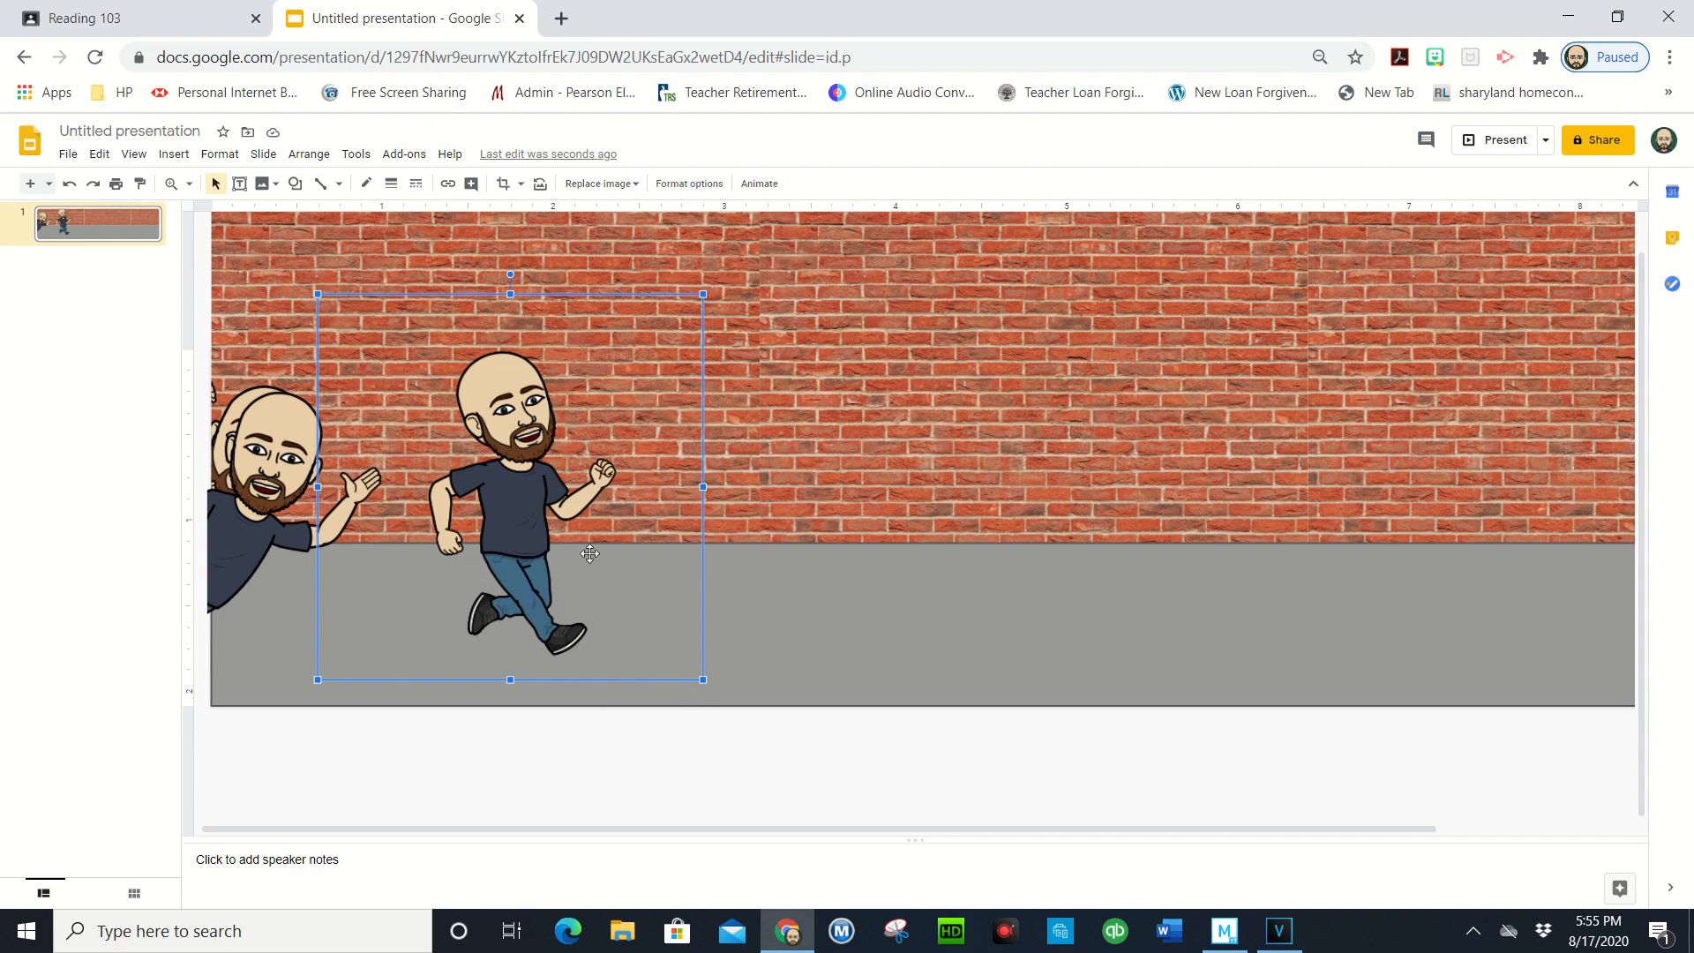
drag(544, 527, 527, 552)
click(941, 778)
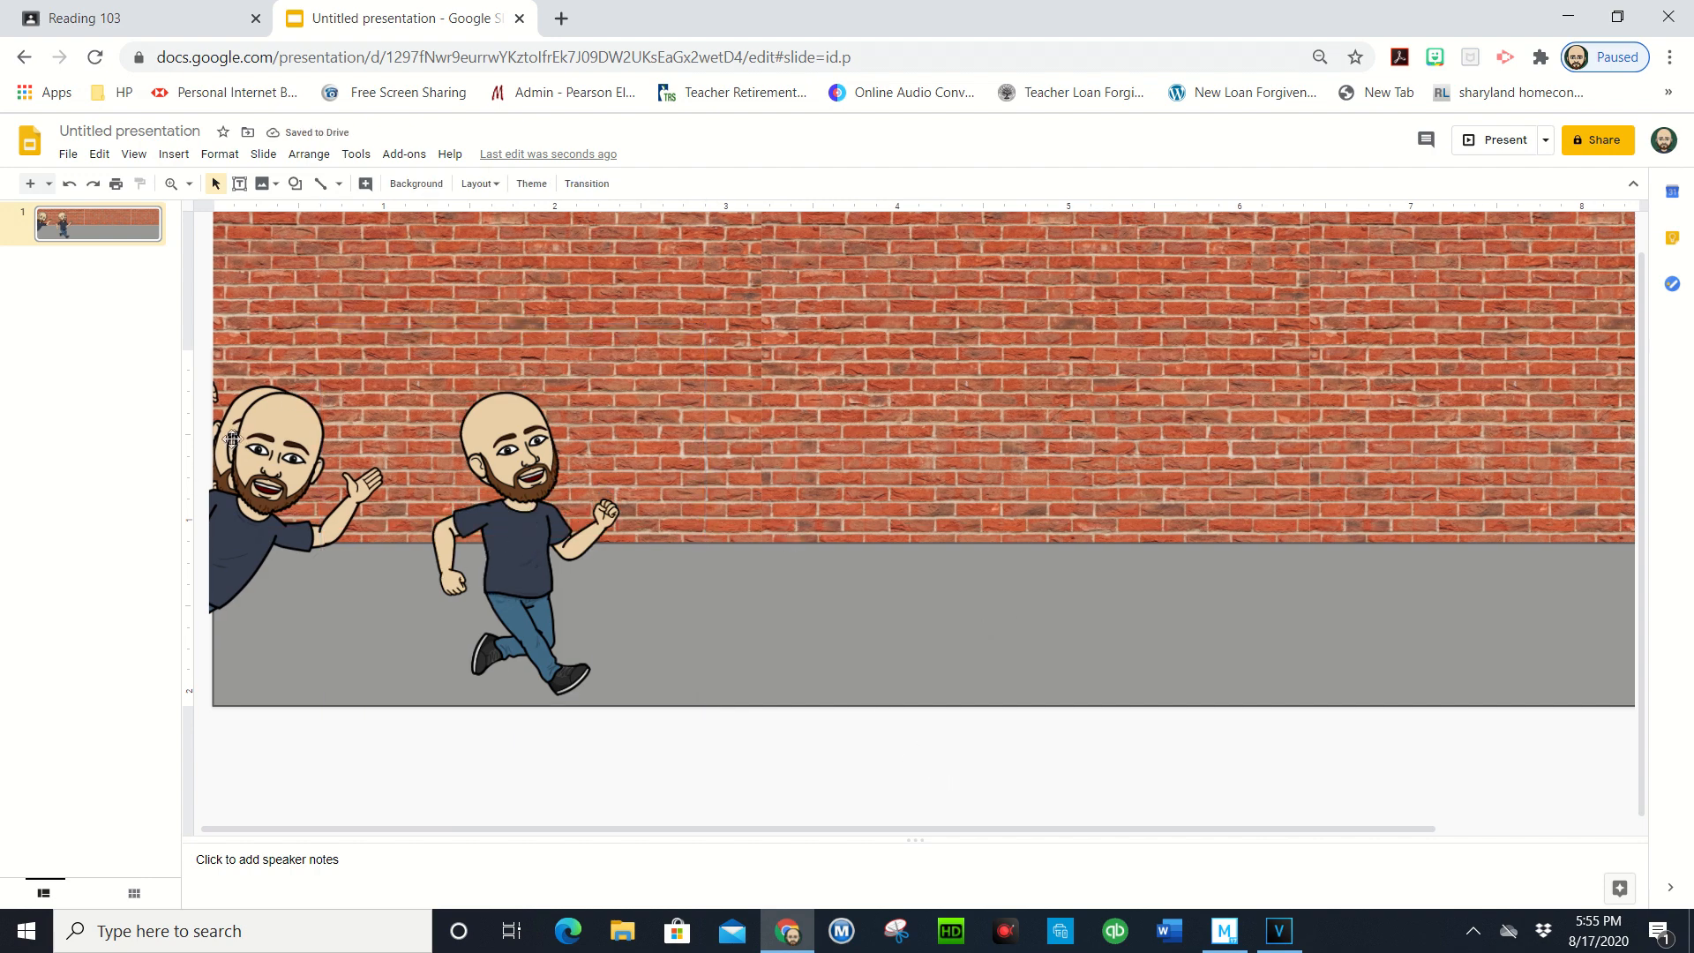
Make three copies of the running Bitmoji and space them evenly in a row along the pavement
click(532, 481)
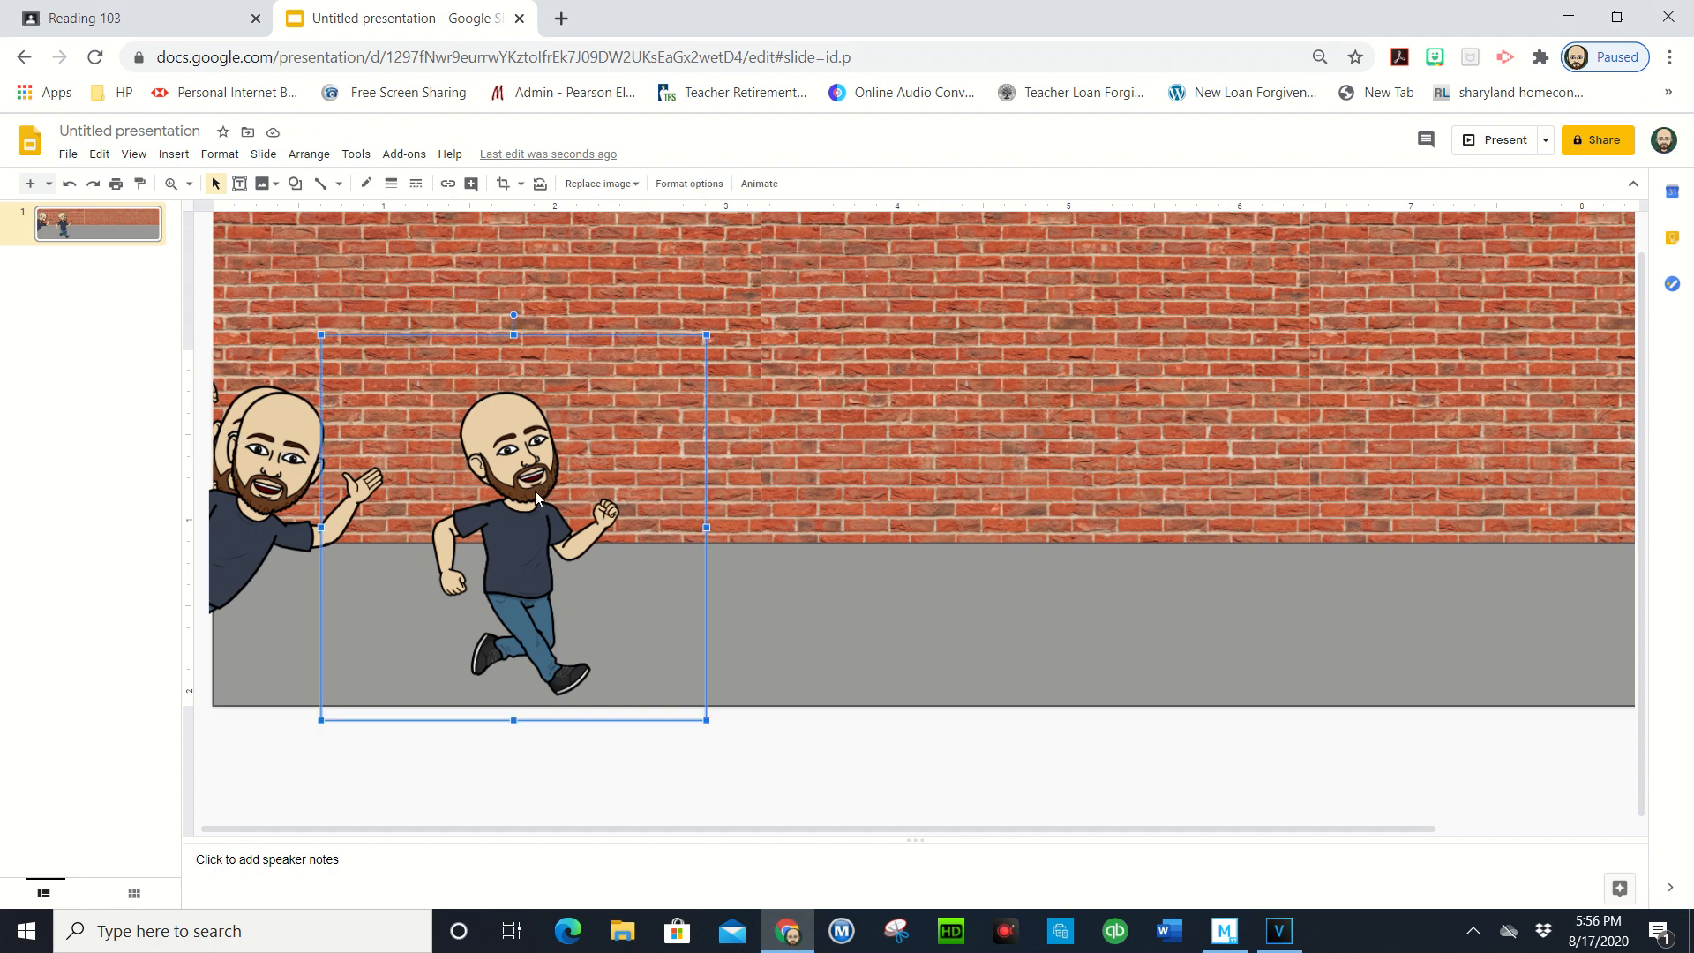
key(ctrl+d)
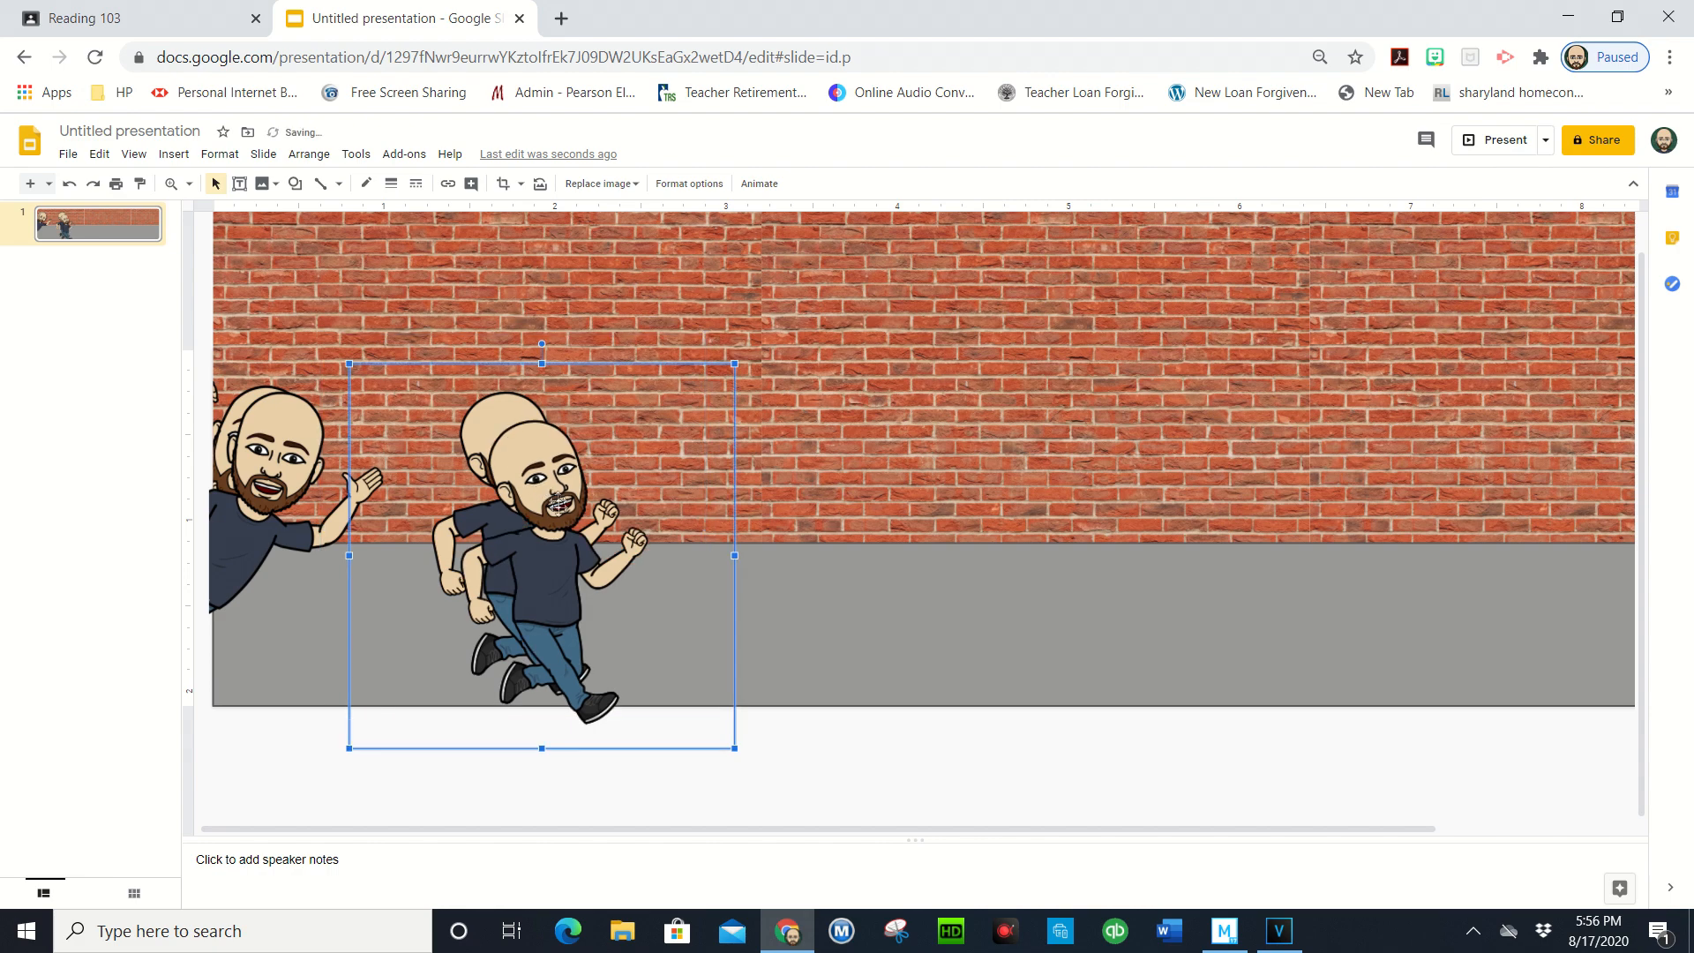
drag(560, 517, 729, 487)
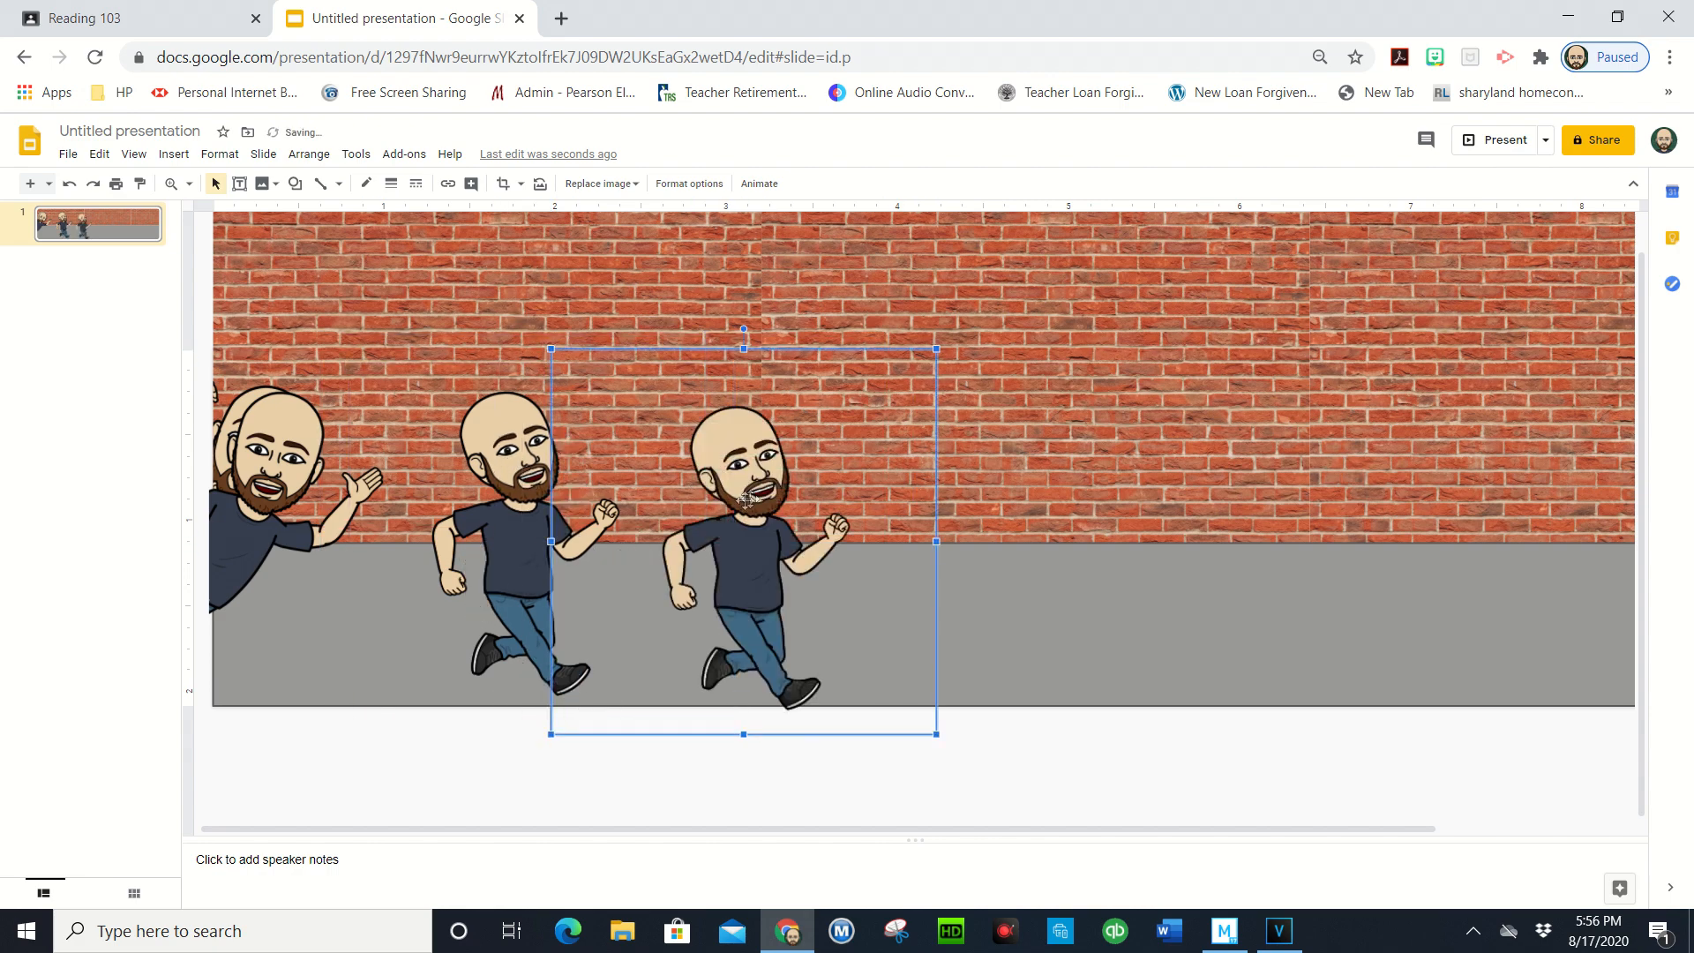
key(ctrl+v)
drag(593, 563, 954, 527)
key(ctrl+v)
drag(624, 645, 1157, 561)
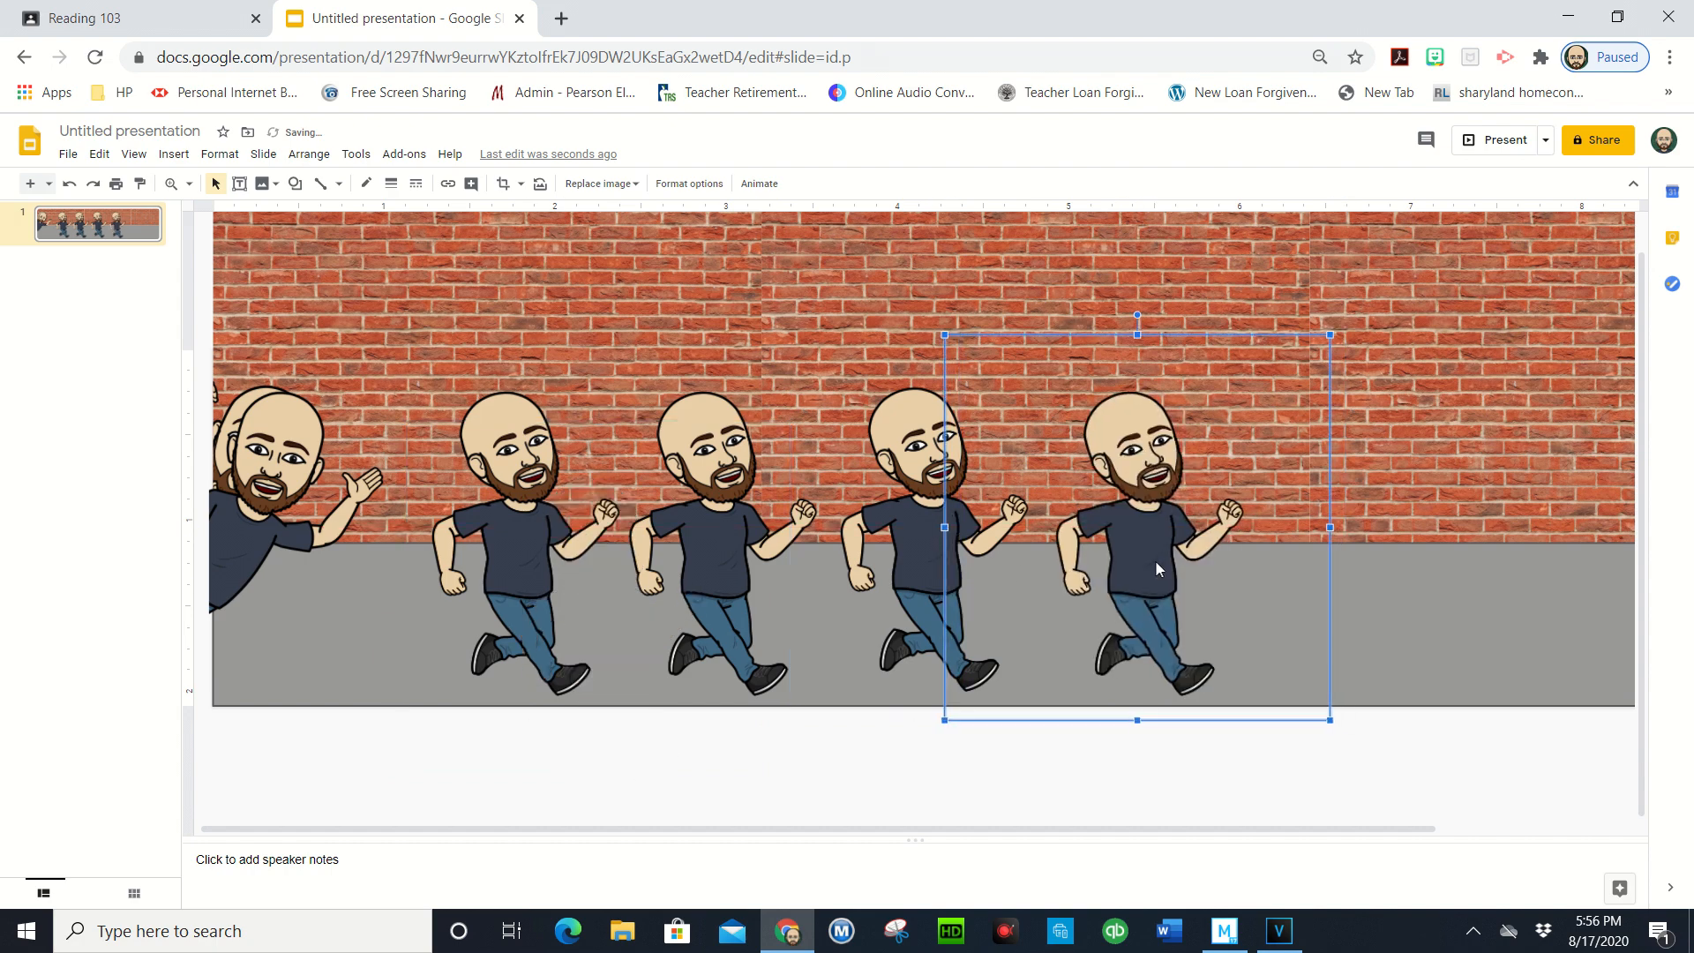
Add the dabbing Bitmoji and place it on the pavement just after the last runner
click(1434, 58)
mouse_move(1402, 233)
mouse_down()
mouse_move(1438, 600)
mouse_move(1062, 441)
mouse_move(1083, 468)
mouse_up()
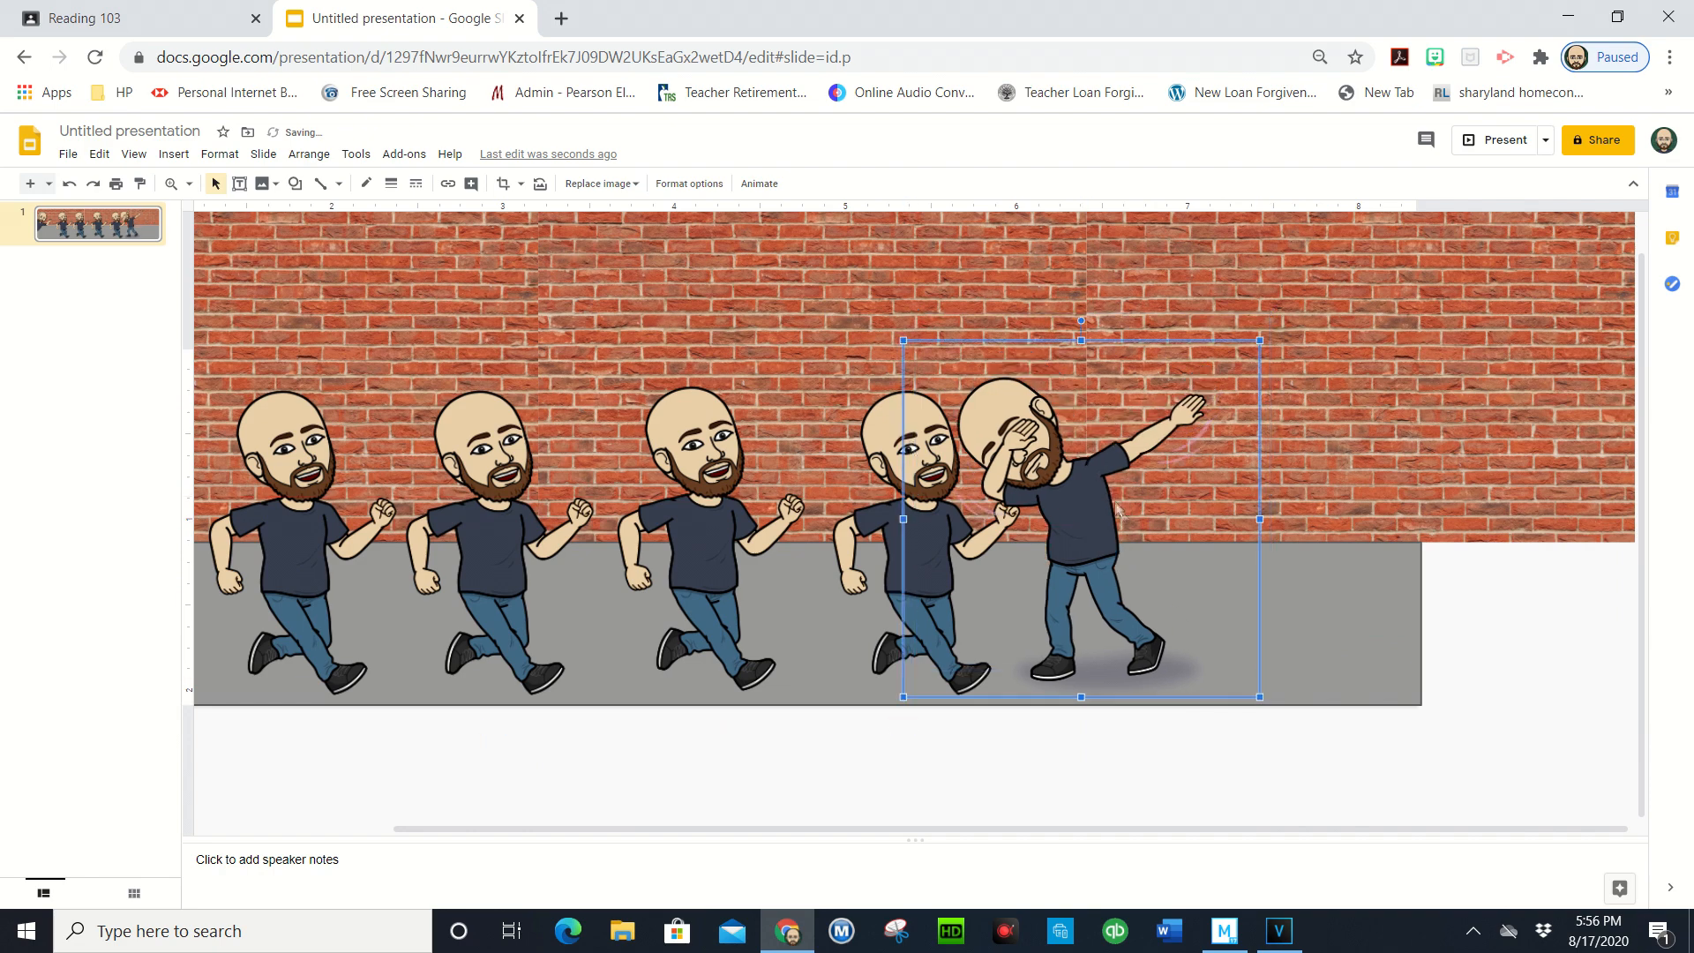
drag(1133, 574, 1159, 580)
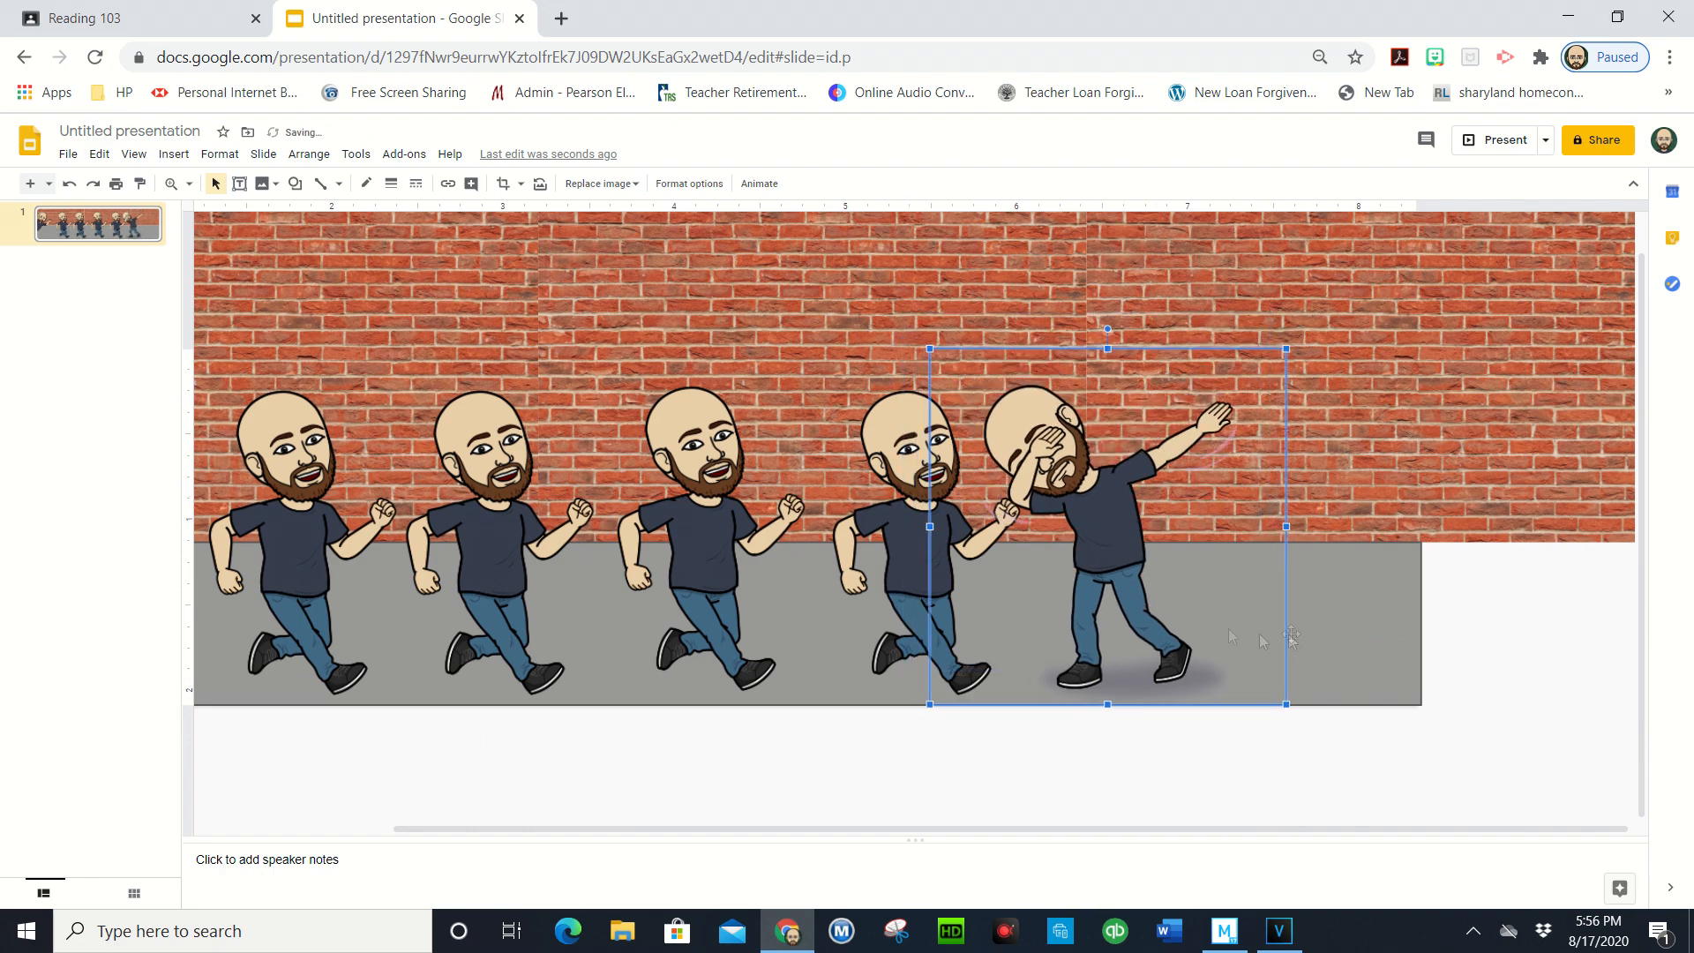
click(1482, 622)
Add a second waving Bitmoji and place it beyond the dabbing one, near the banner's right end
click(1434, 56)
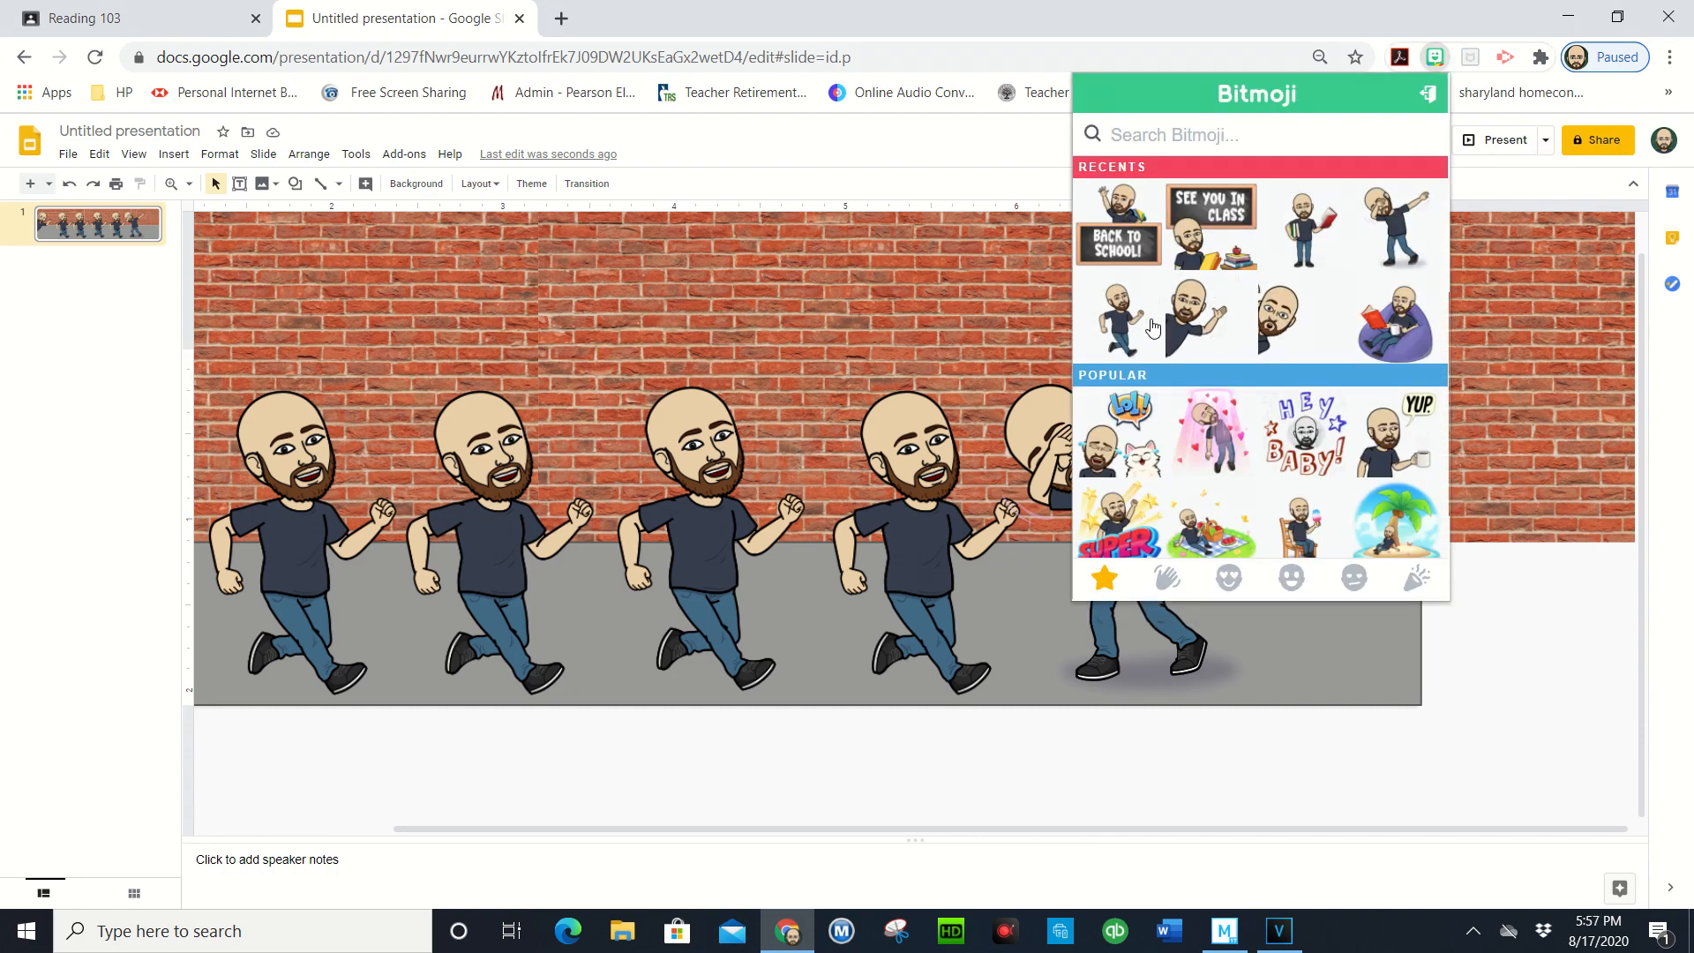
drag(1207, 302, 963, 347)
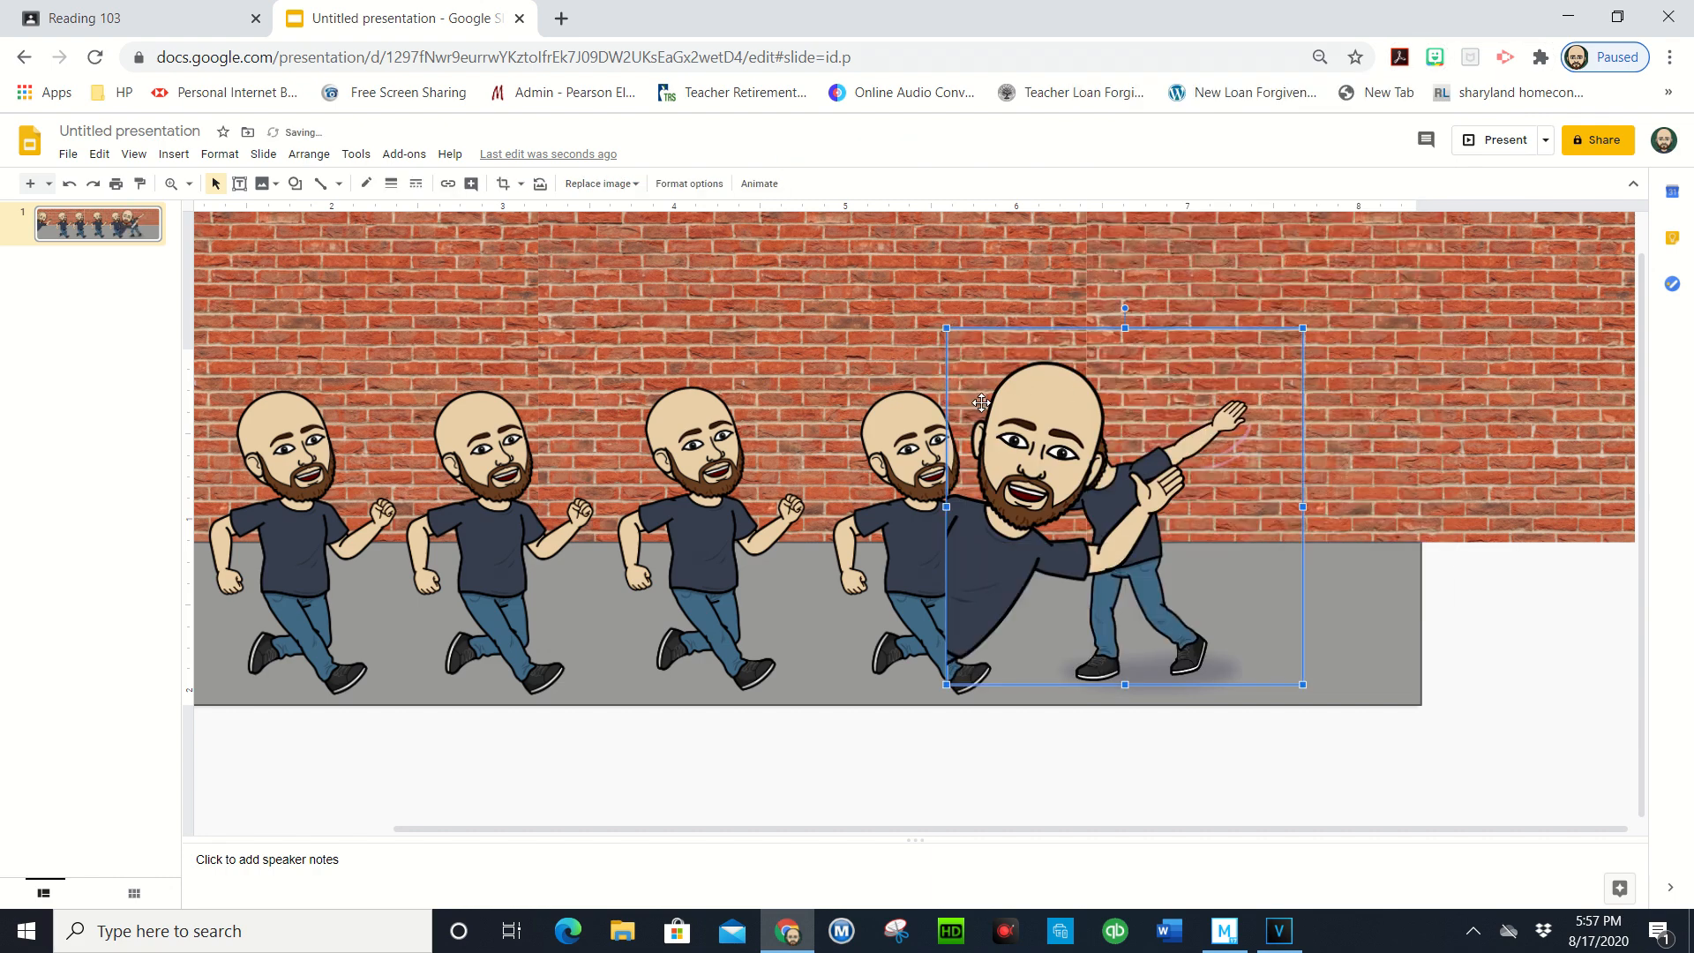
drag(1044, 458, 1337, 452)
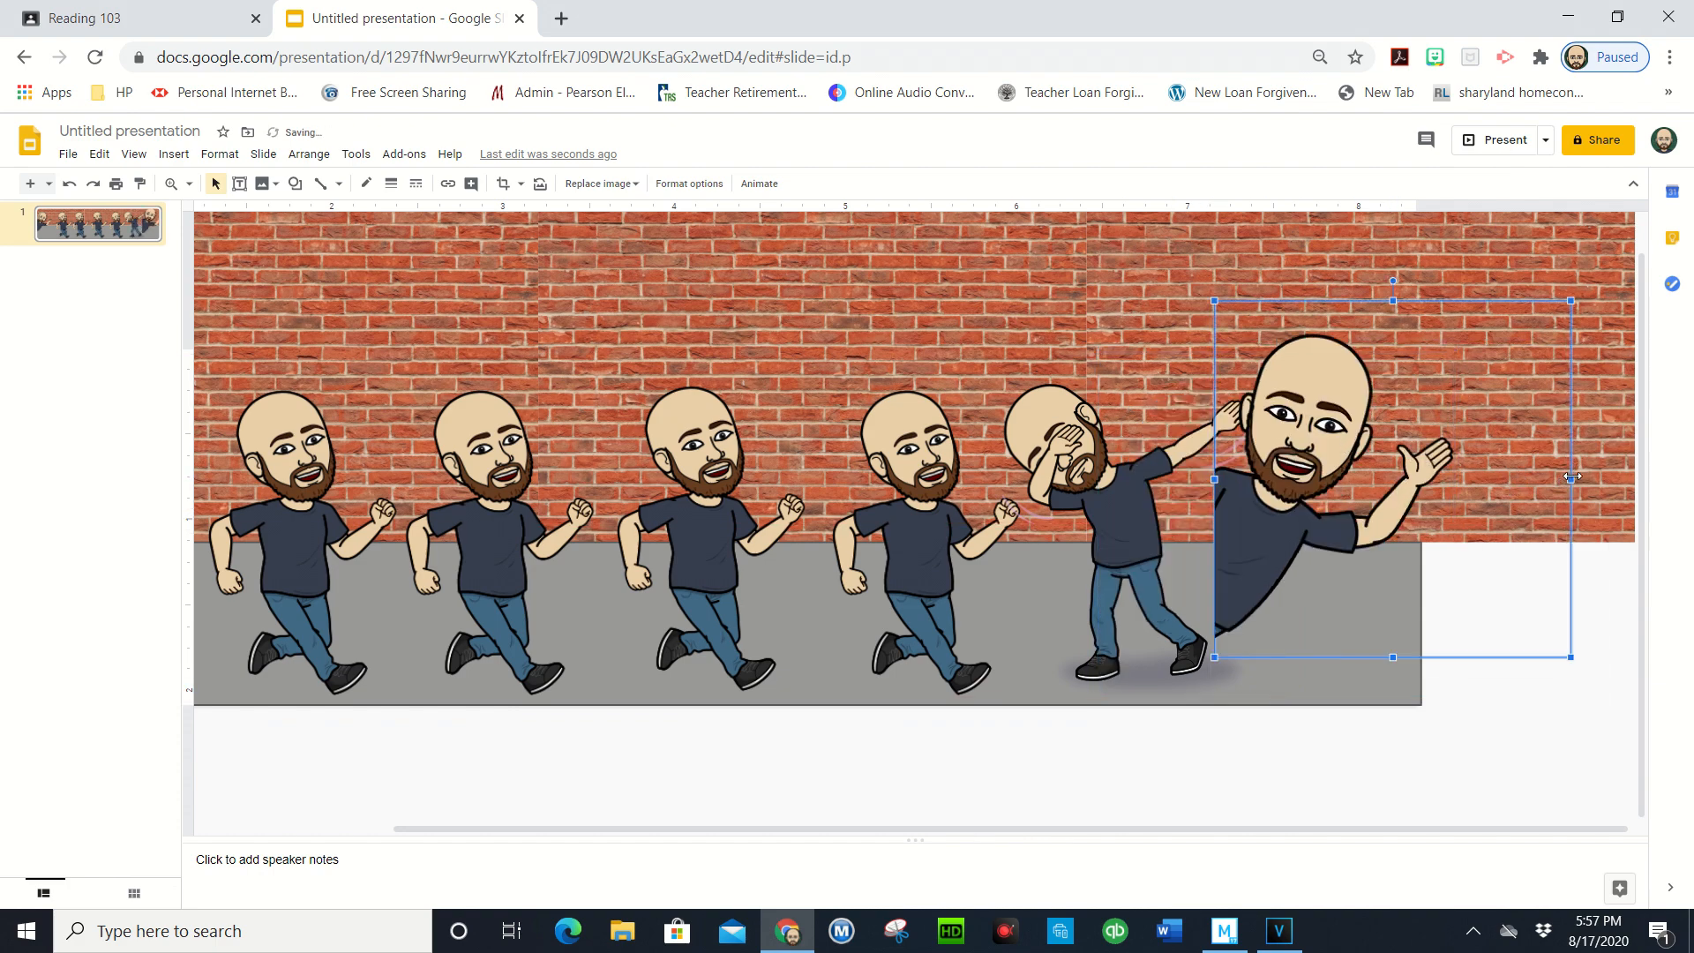
Mirror the new waving Bitmoji horizontally, shrink it and align its cut-off side with the banner's right edge
drag(1572, 476, 946, 481)
drag(1157, 492, 1243, 493)
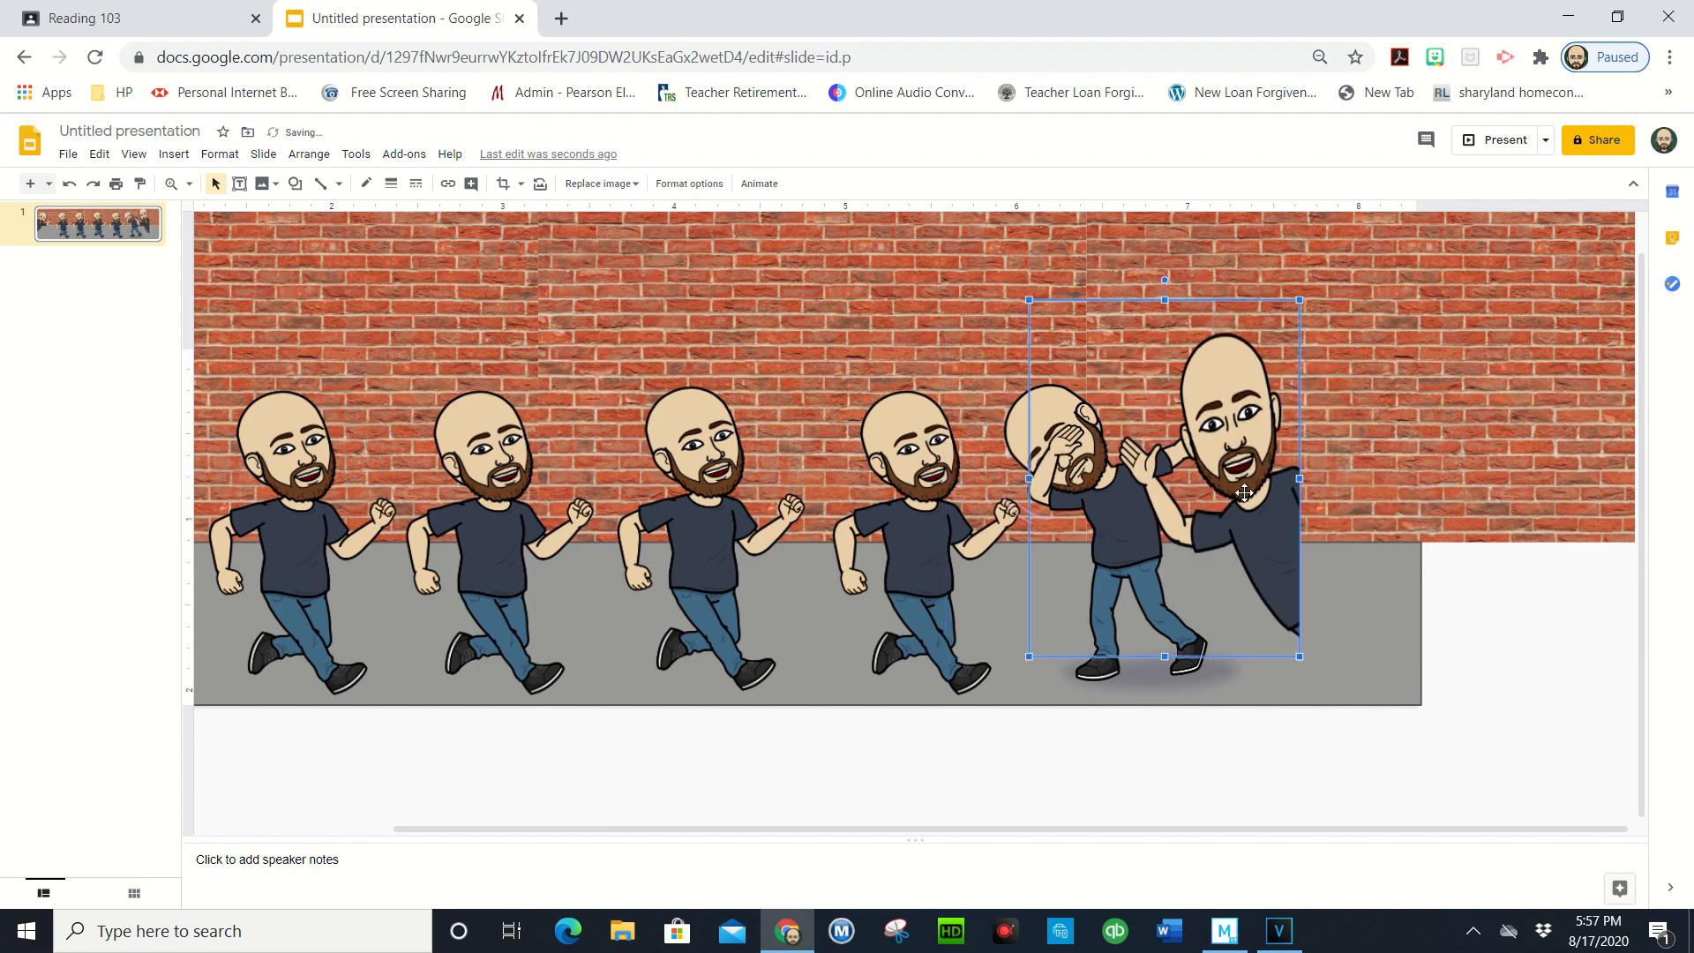
drag(1024, 478, 1080, 508)
key(ctrl+z)
drag(1081, 686, 1168, 622)
drag(1387, 474, 1379, 495)
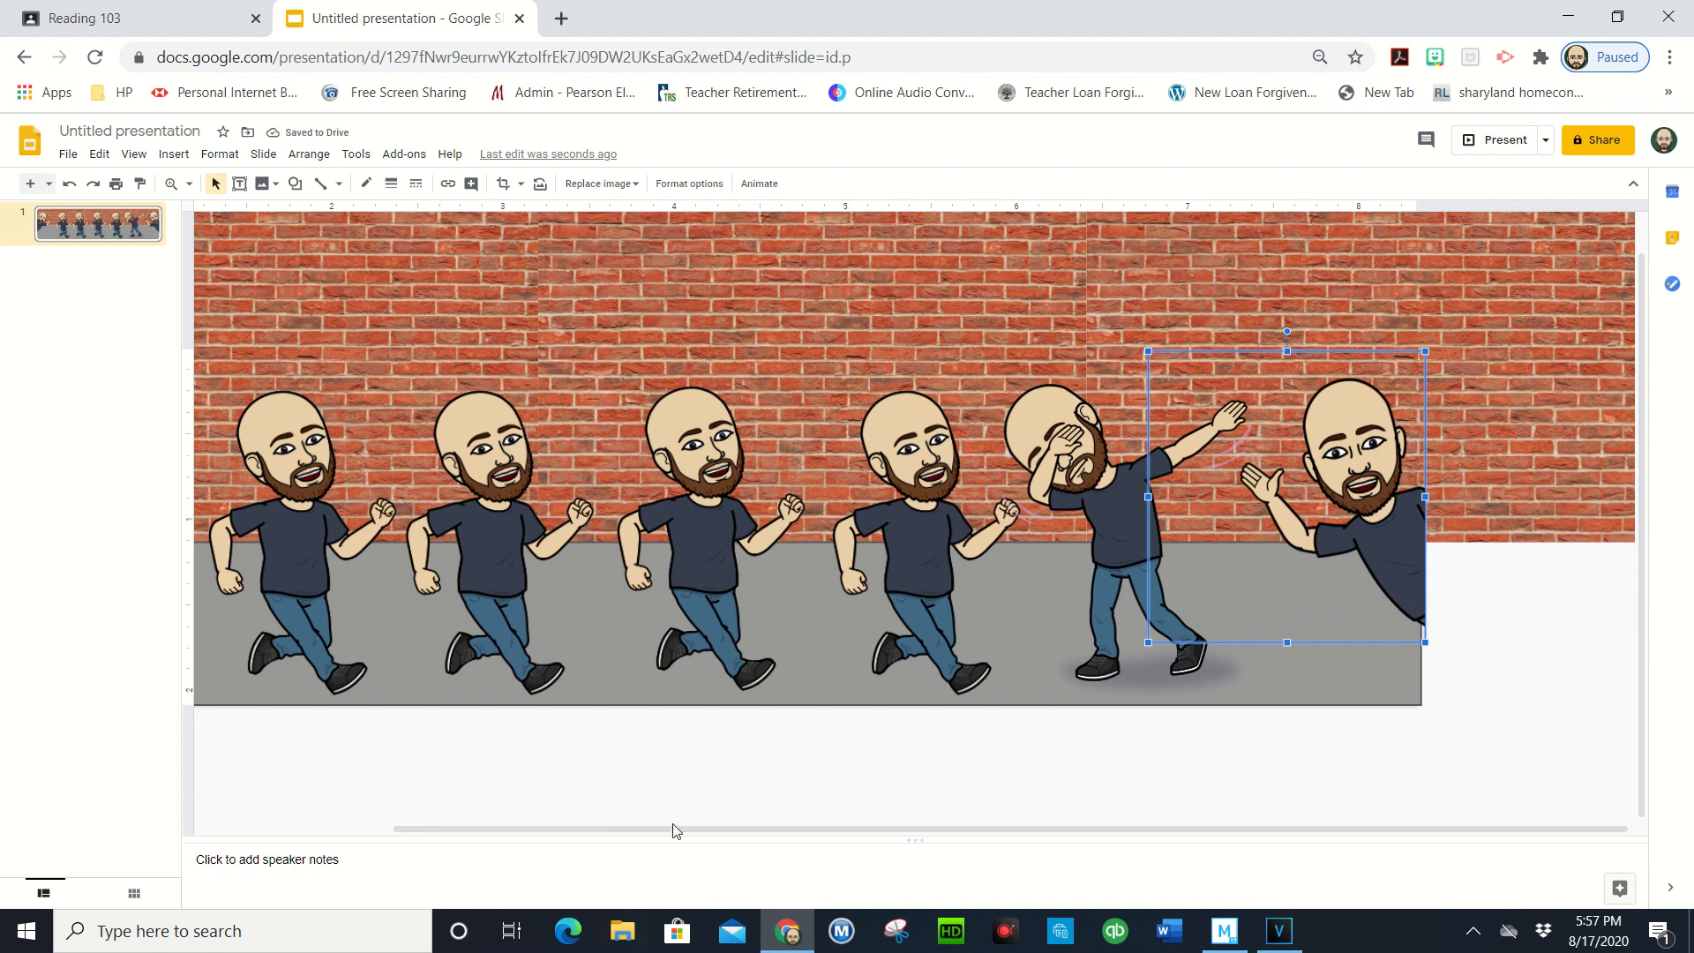
Duplicate the finished slide until the presentation has eight identical slides
drag(692, 829, 484, 812)
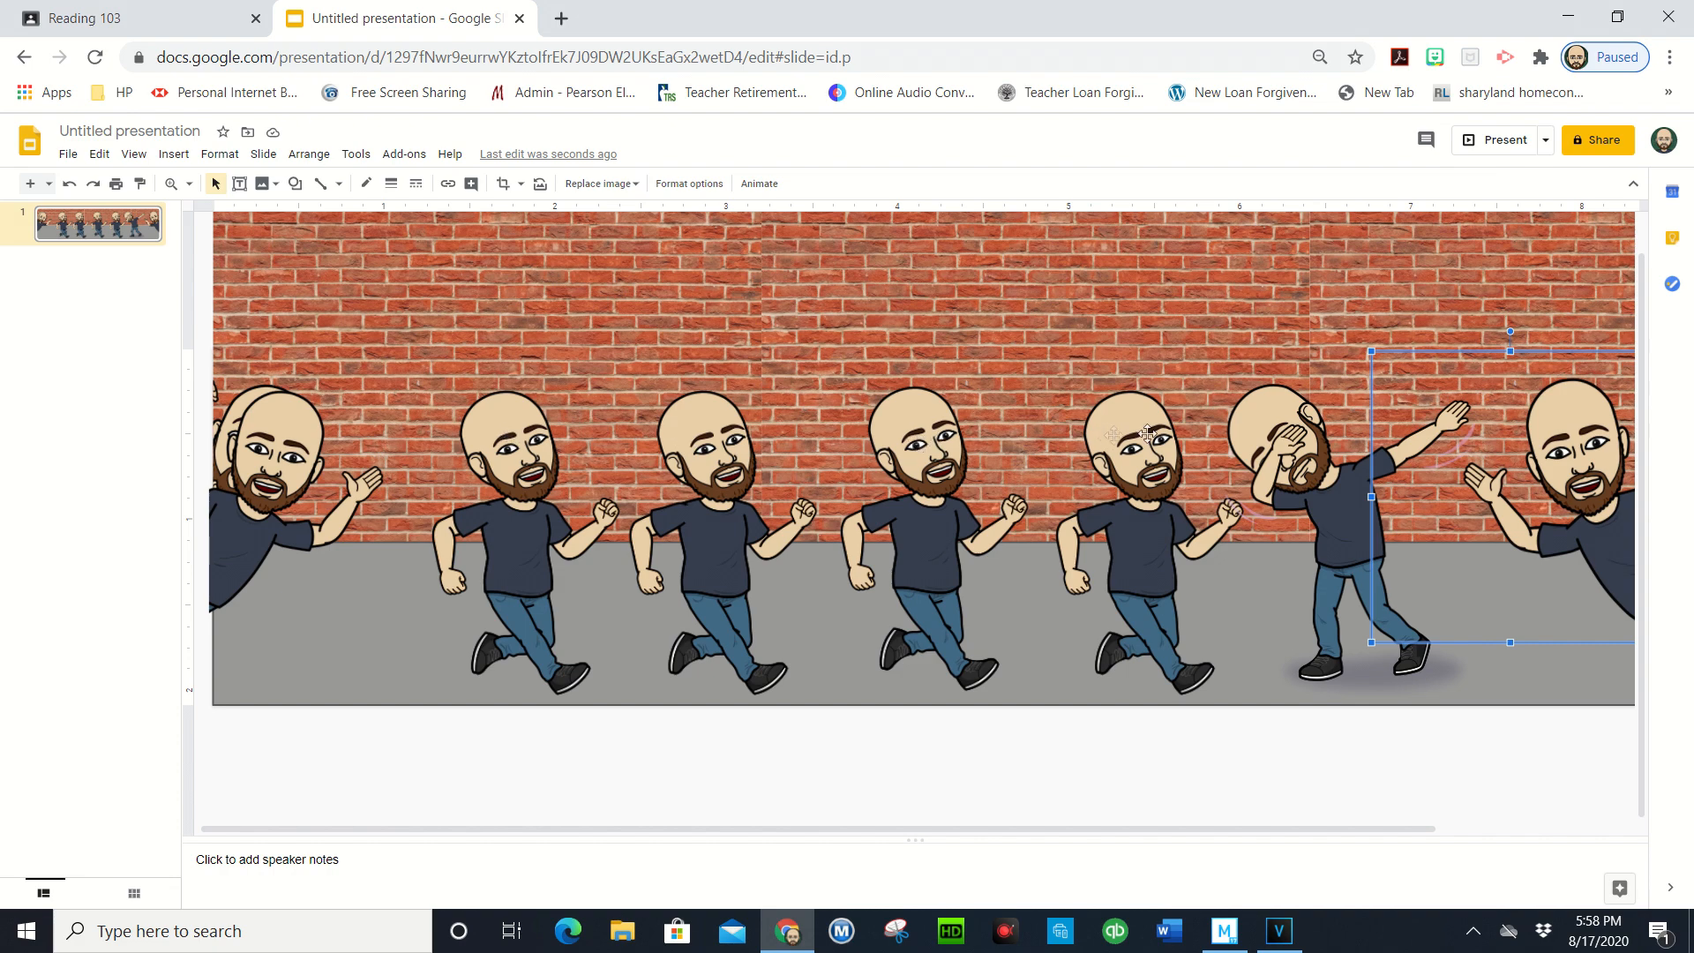
click(105, 229)
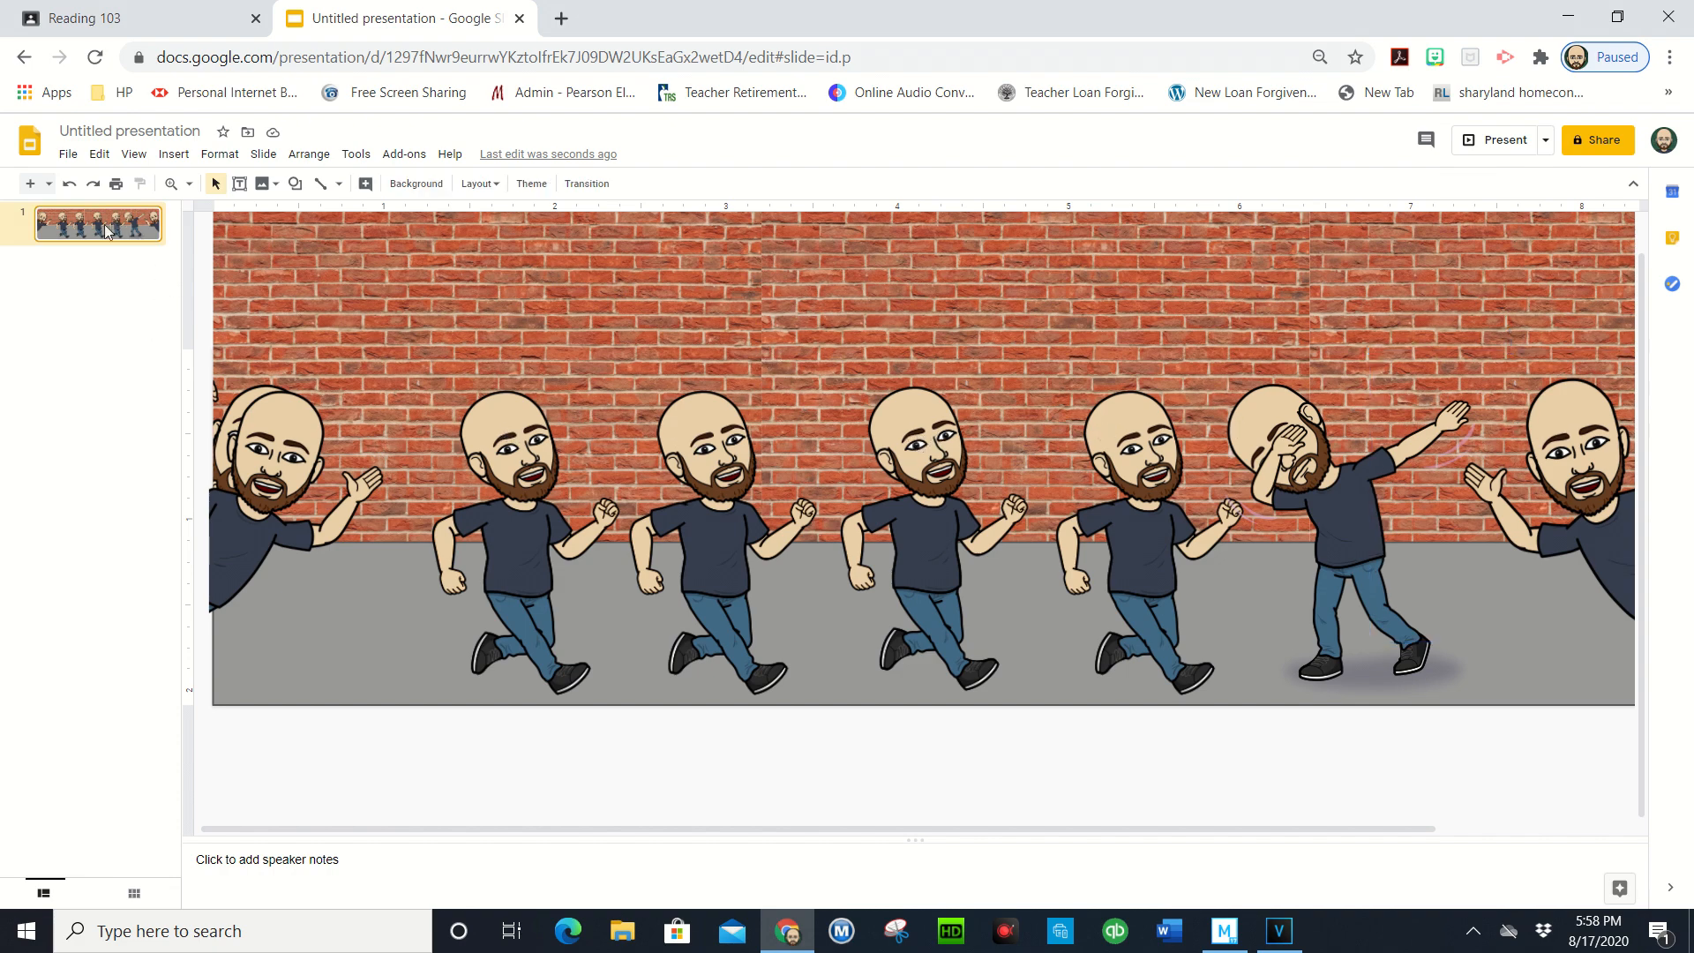
key(ctrl+d)
key(ctrl+d)
key(ctrl+d)
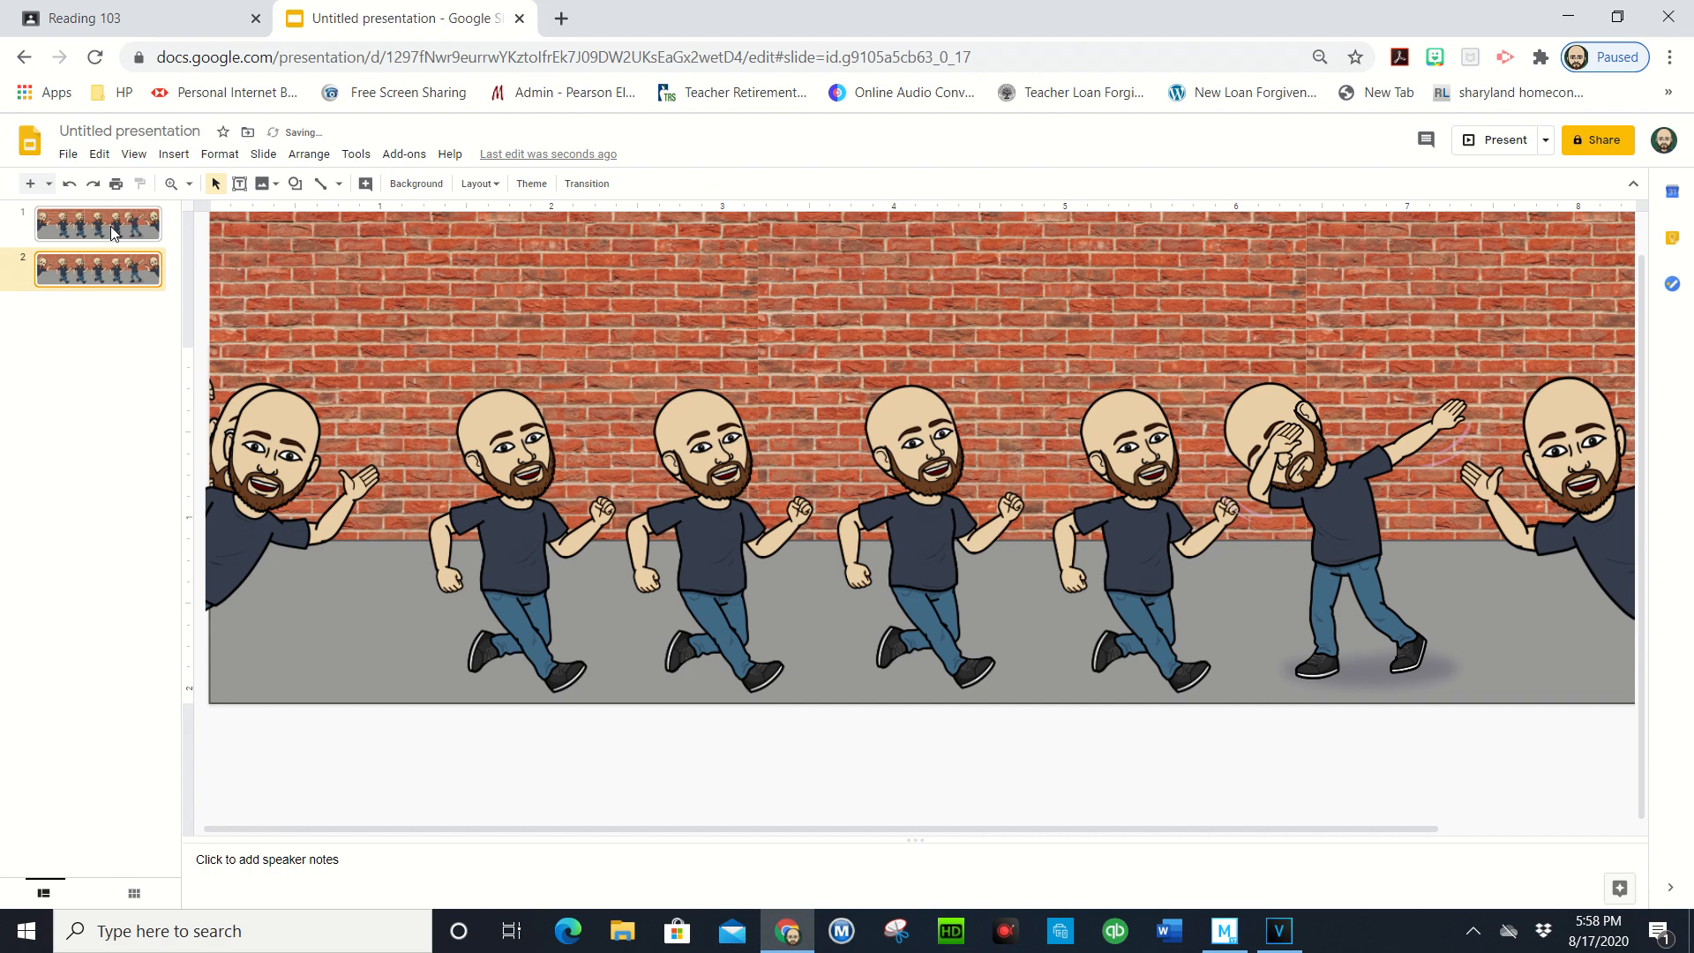
key(ctrl+d)
key(ctrl+d)
key(ctrl+d)
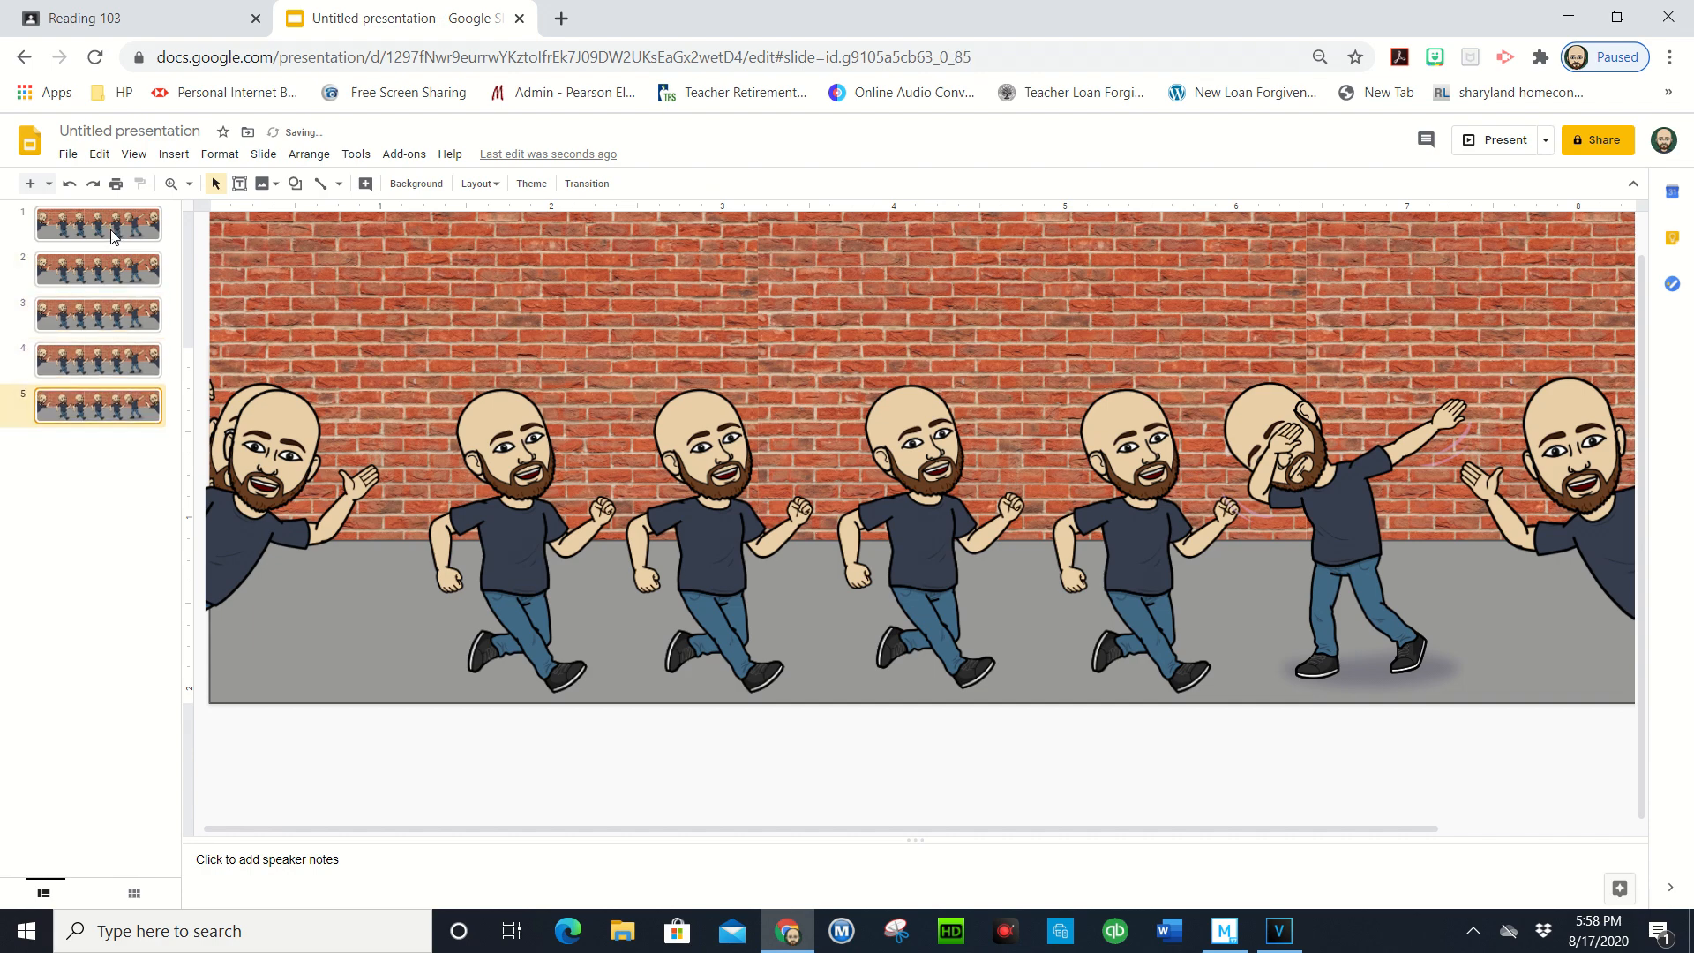
key(ctrl+d)
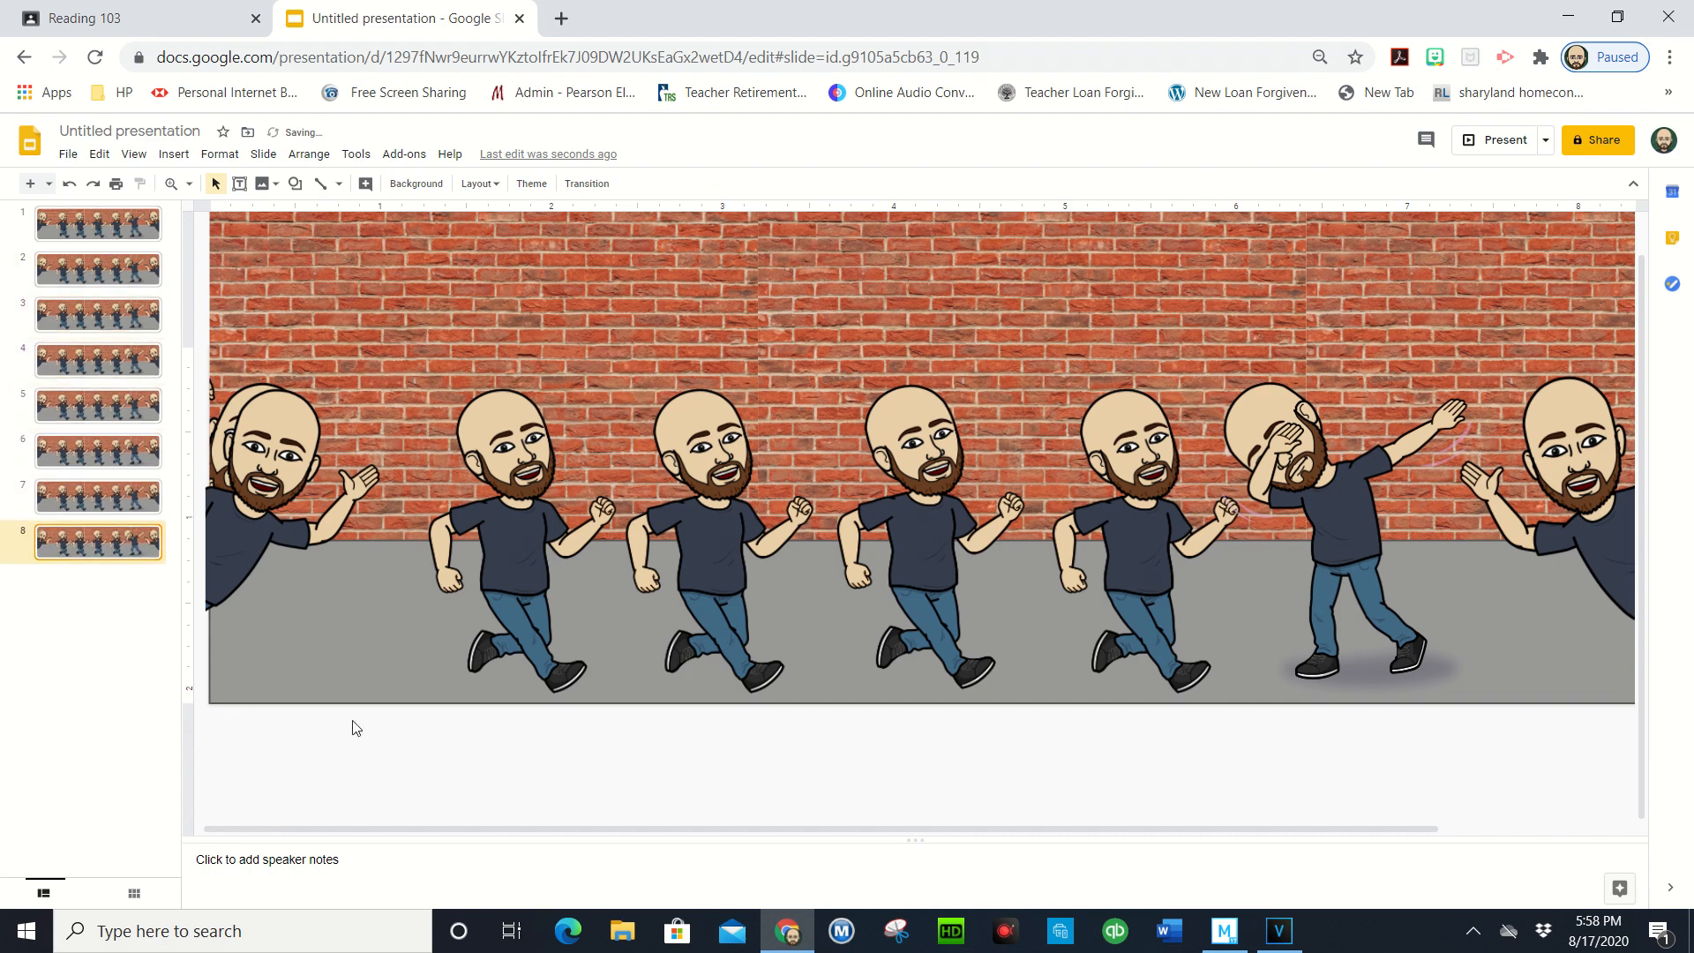
On the first slide, delete every Bitmoji except the peeking one at the banner's left edge
click(91, 221)
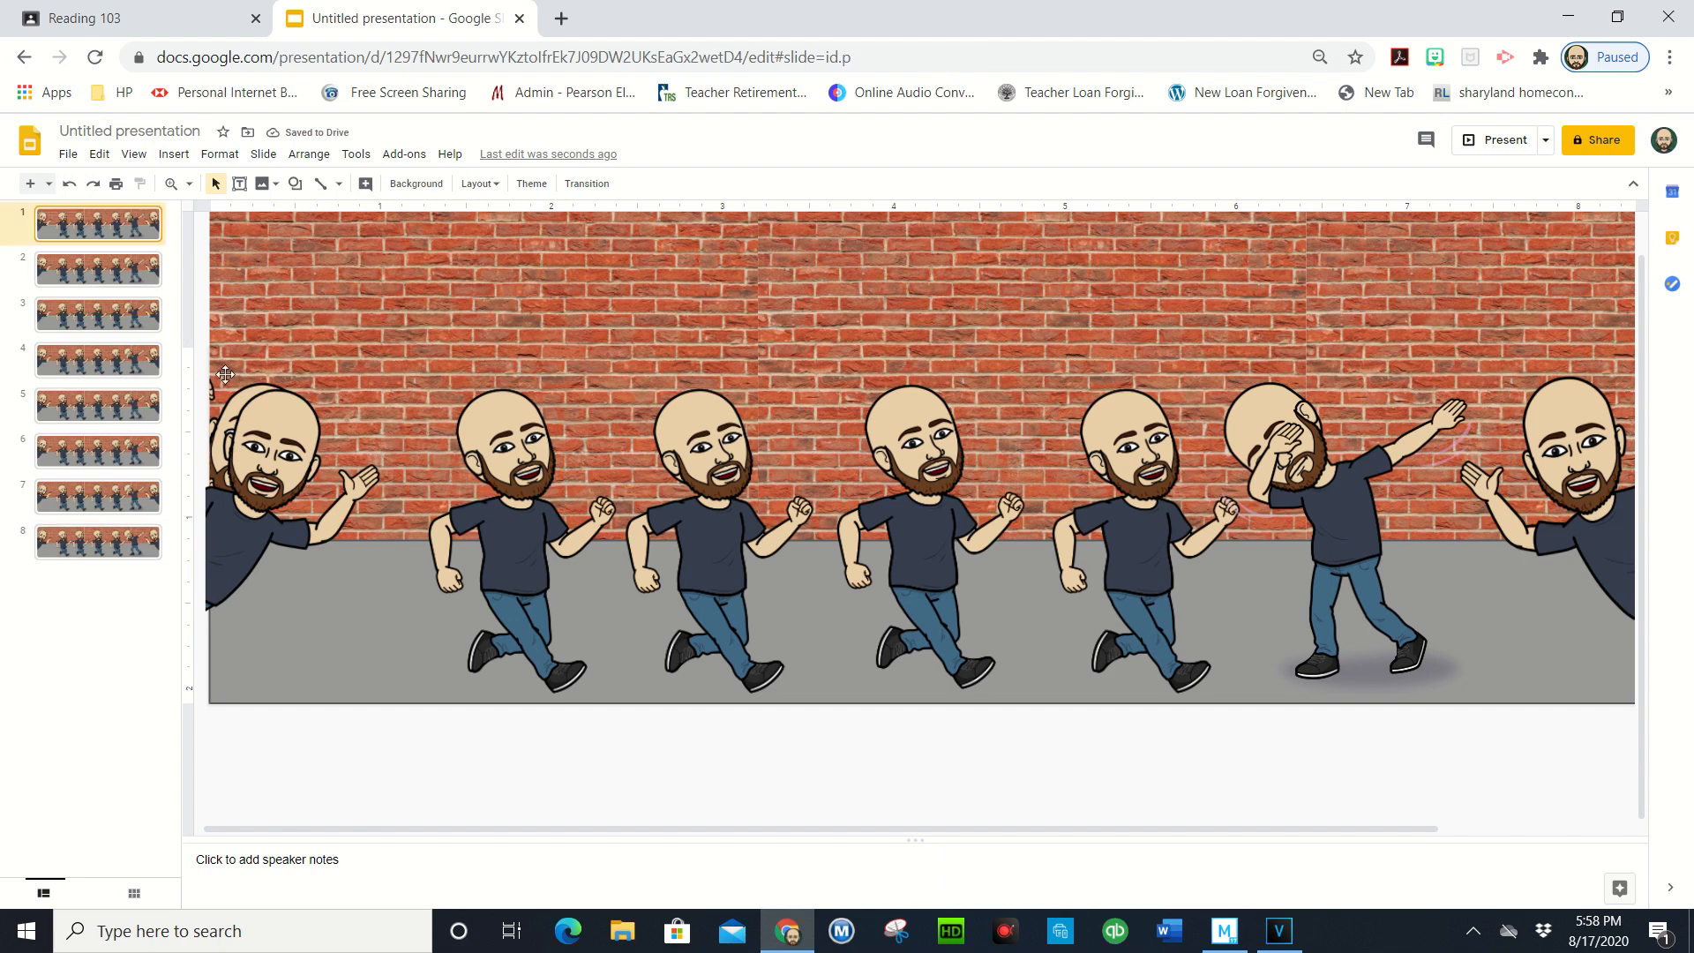
click(231, 410)
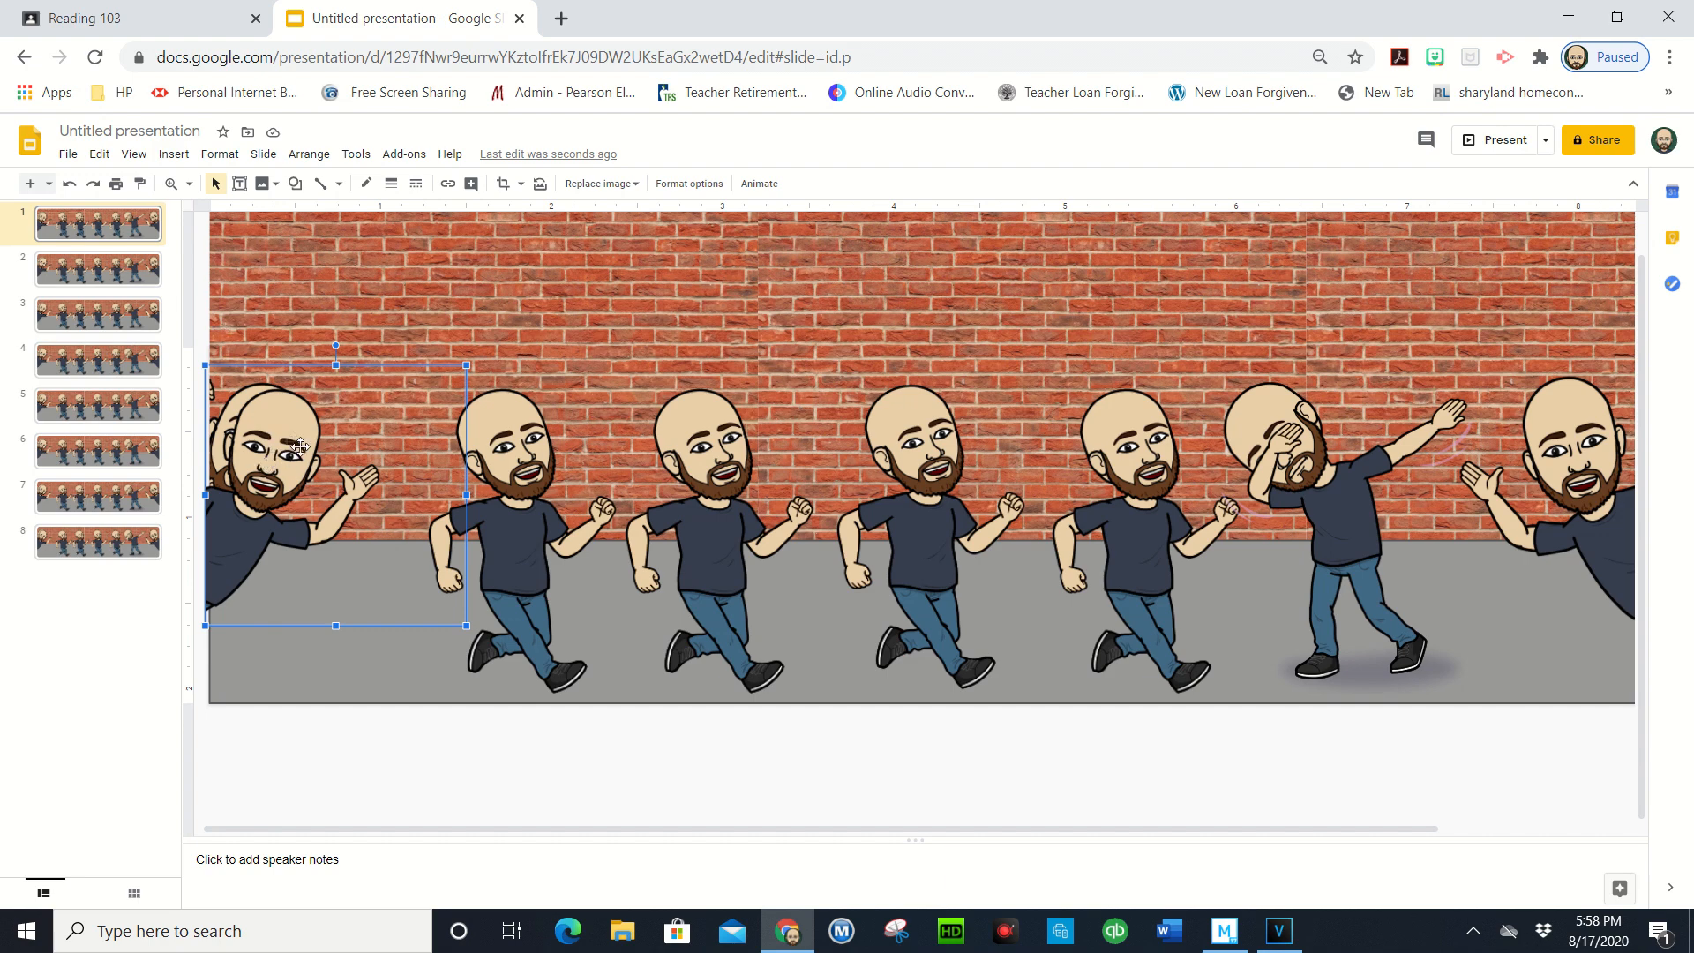
key(Delete)
click(498, 454)
key(Delete)
click(721, 456)
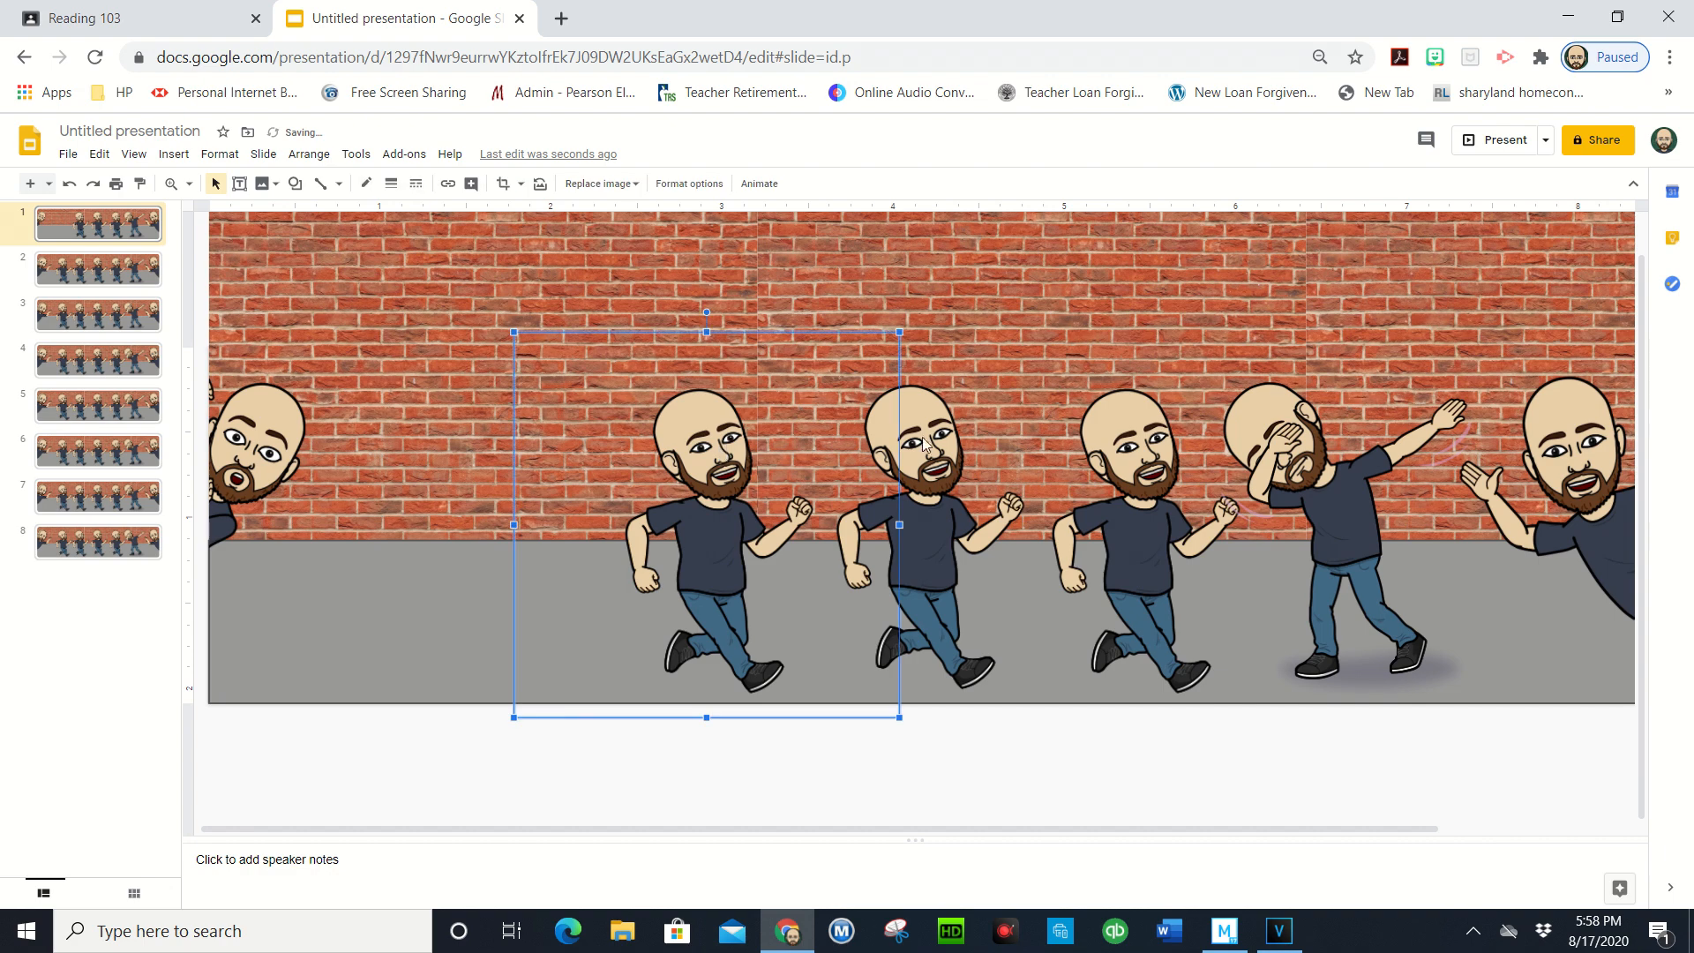
key(Delete)
click(913, 428)
shift+click(1175, 430)
shift+click(1145, 430)
shift+click(1564, 415)
key(Delete)
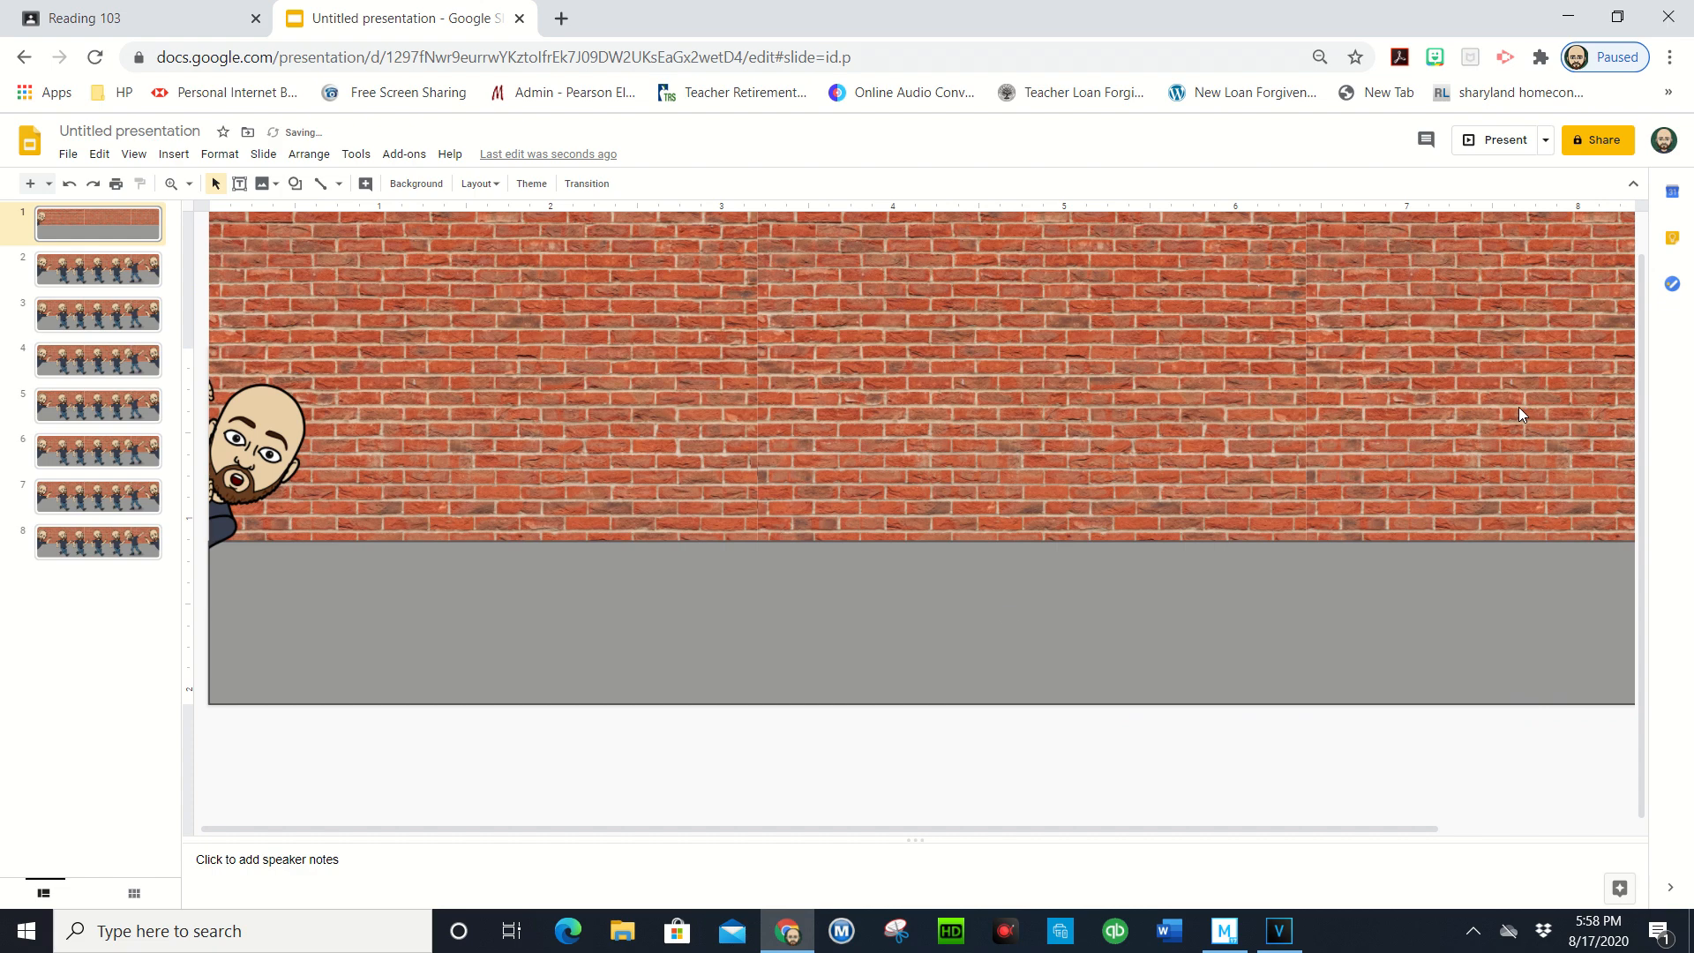
On the second slide, delete the four runners, the dabbing Bitmoji and the waving one at the right edge
click(62, 270)
click(1249, 432)
shift+click(1094, 434)
shift+click(909, 420)
shift+click(664, 426)
shift+click(484, 421)
key(Delete)
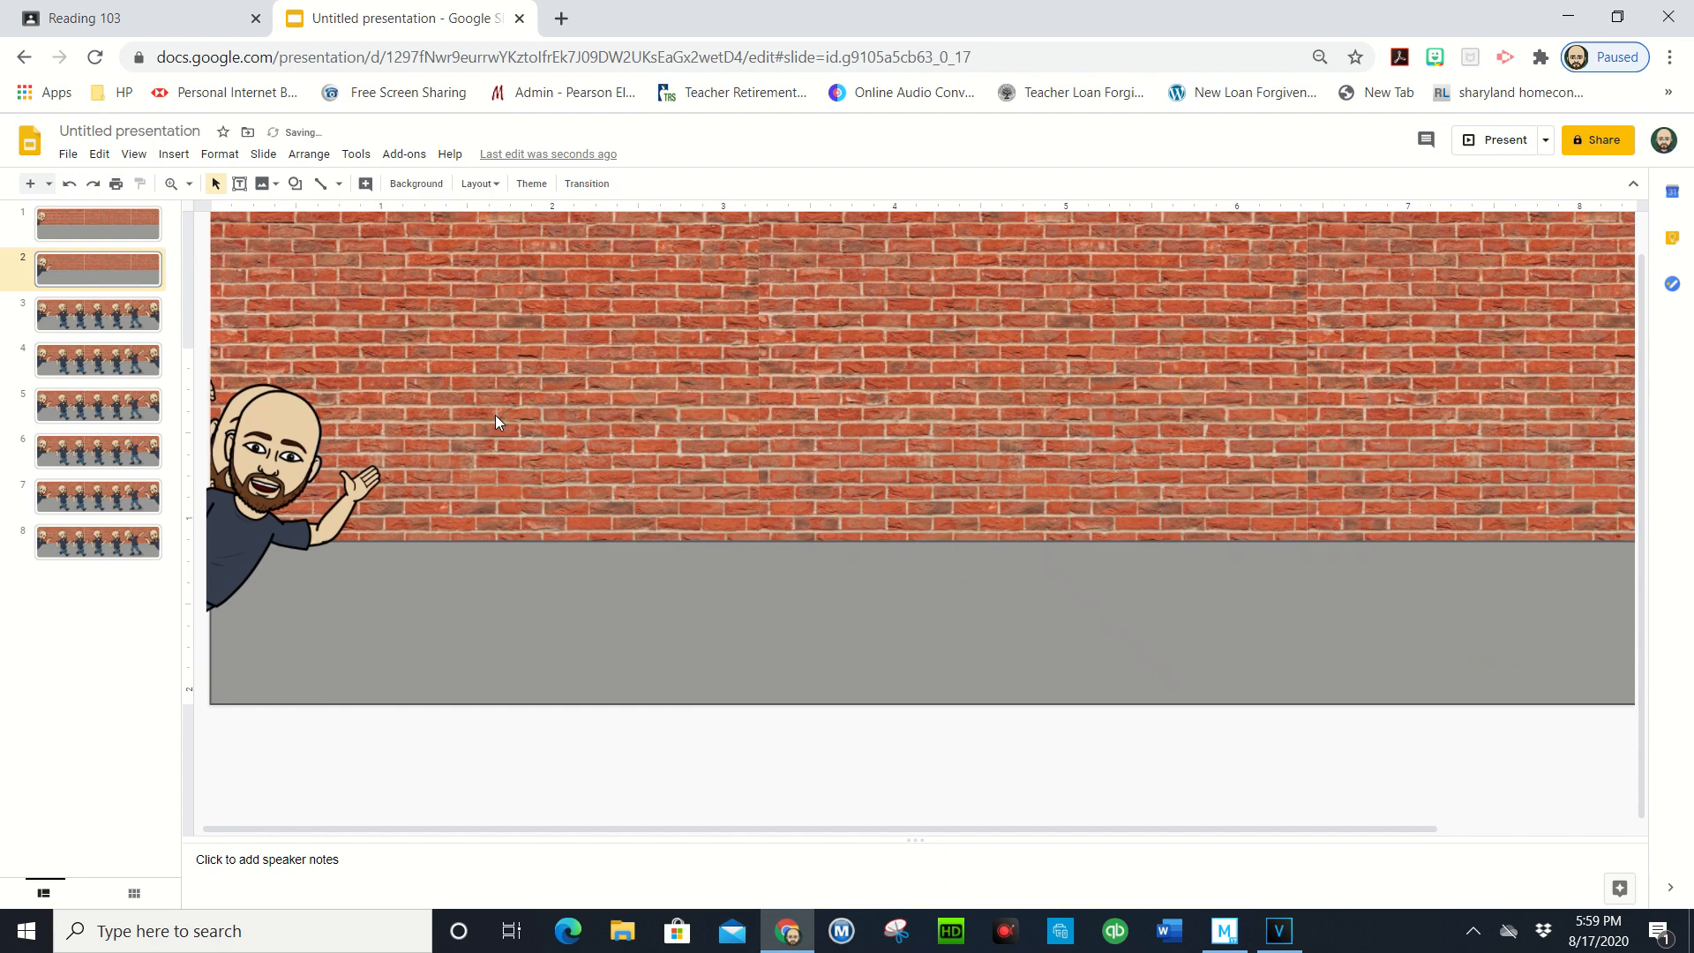
Send the second slide's waving Bitmoji backward and delete the peeking one, so only the waving one remains
click(273, 453)
right_click(284, 449)
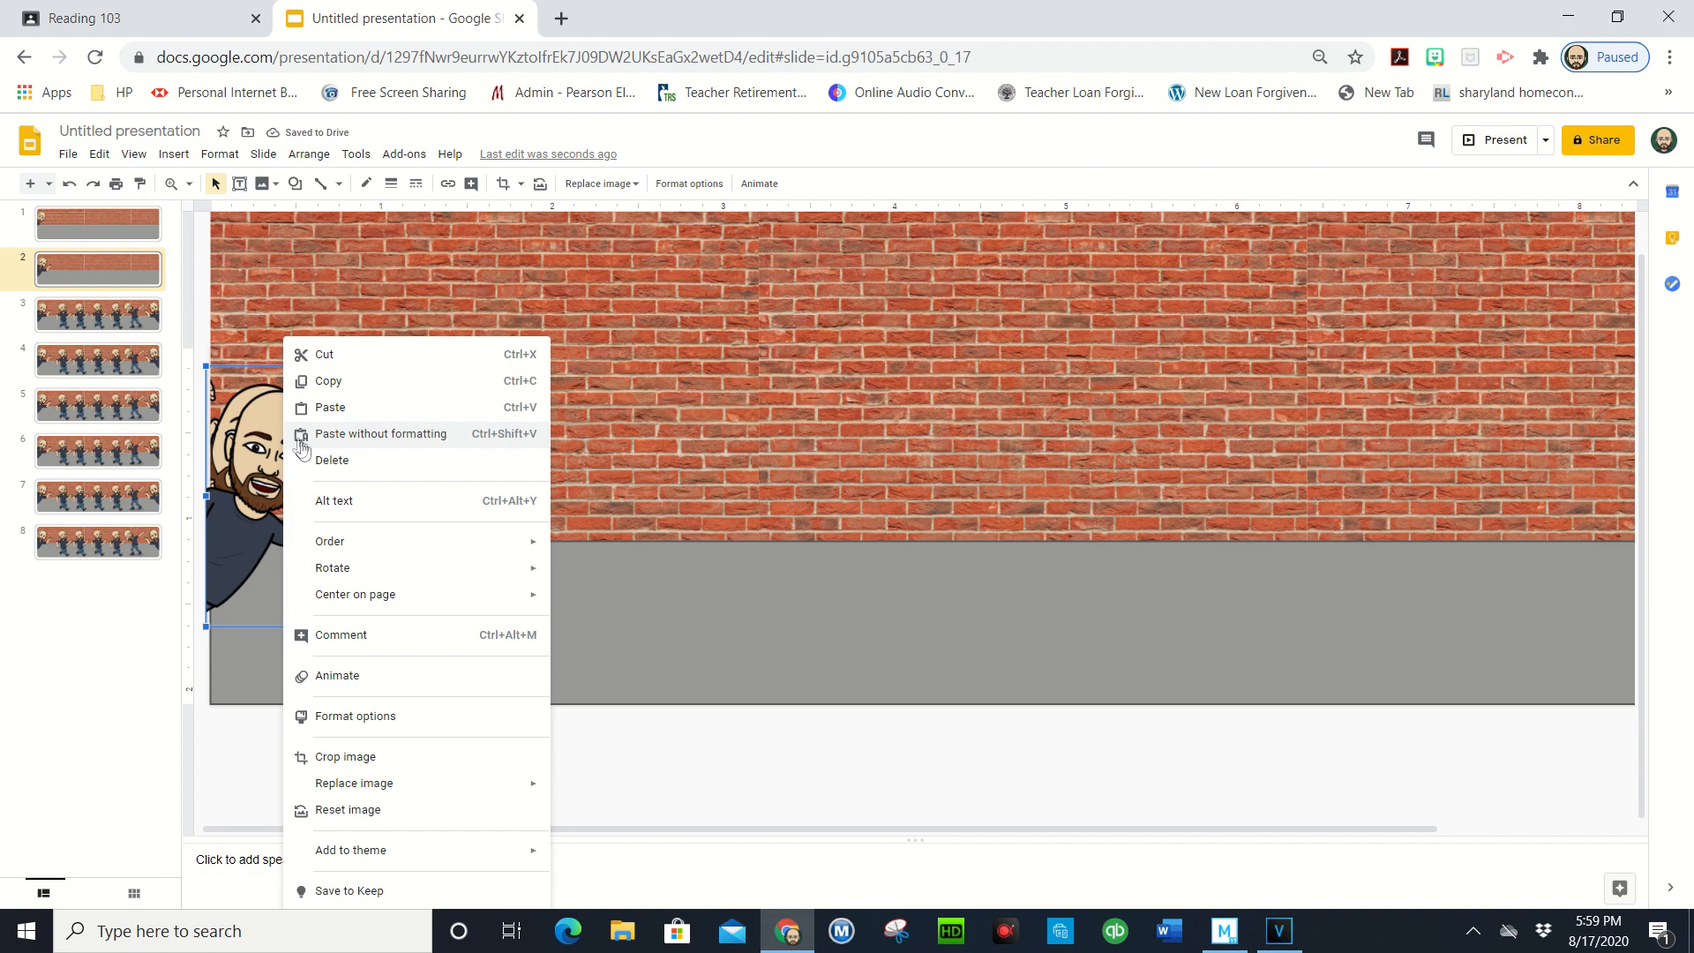
mouse_move(506, 544)
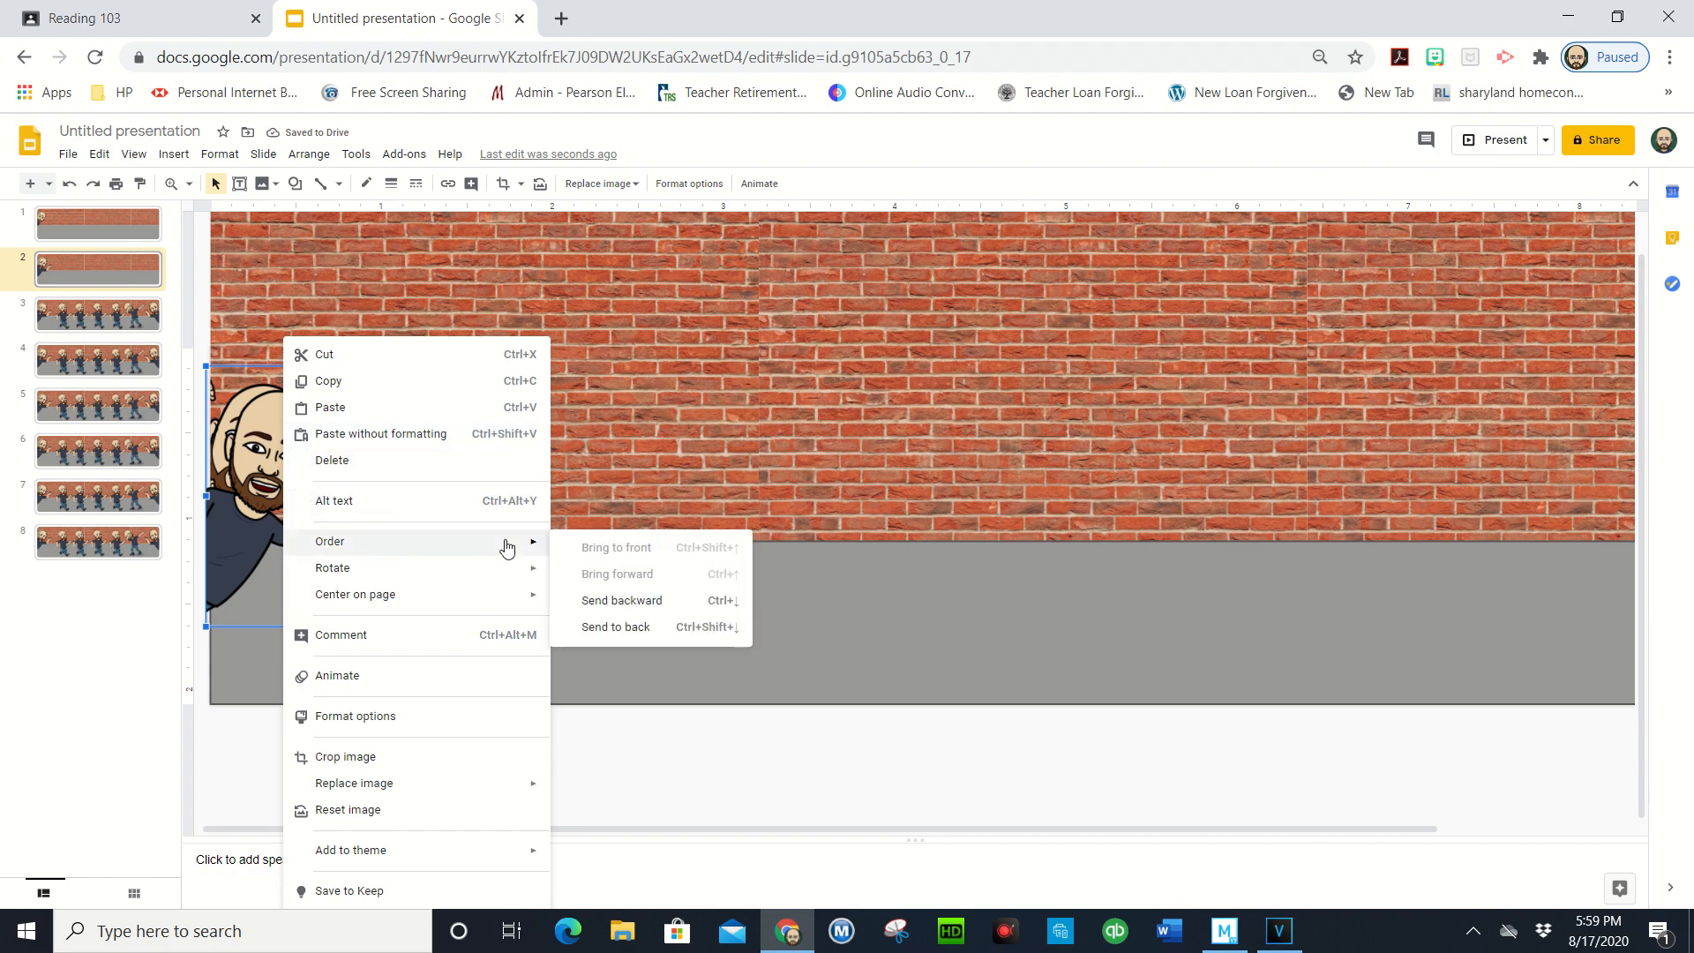
click(644, 599)
key(Delete)
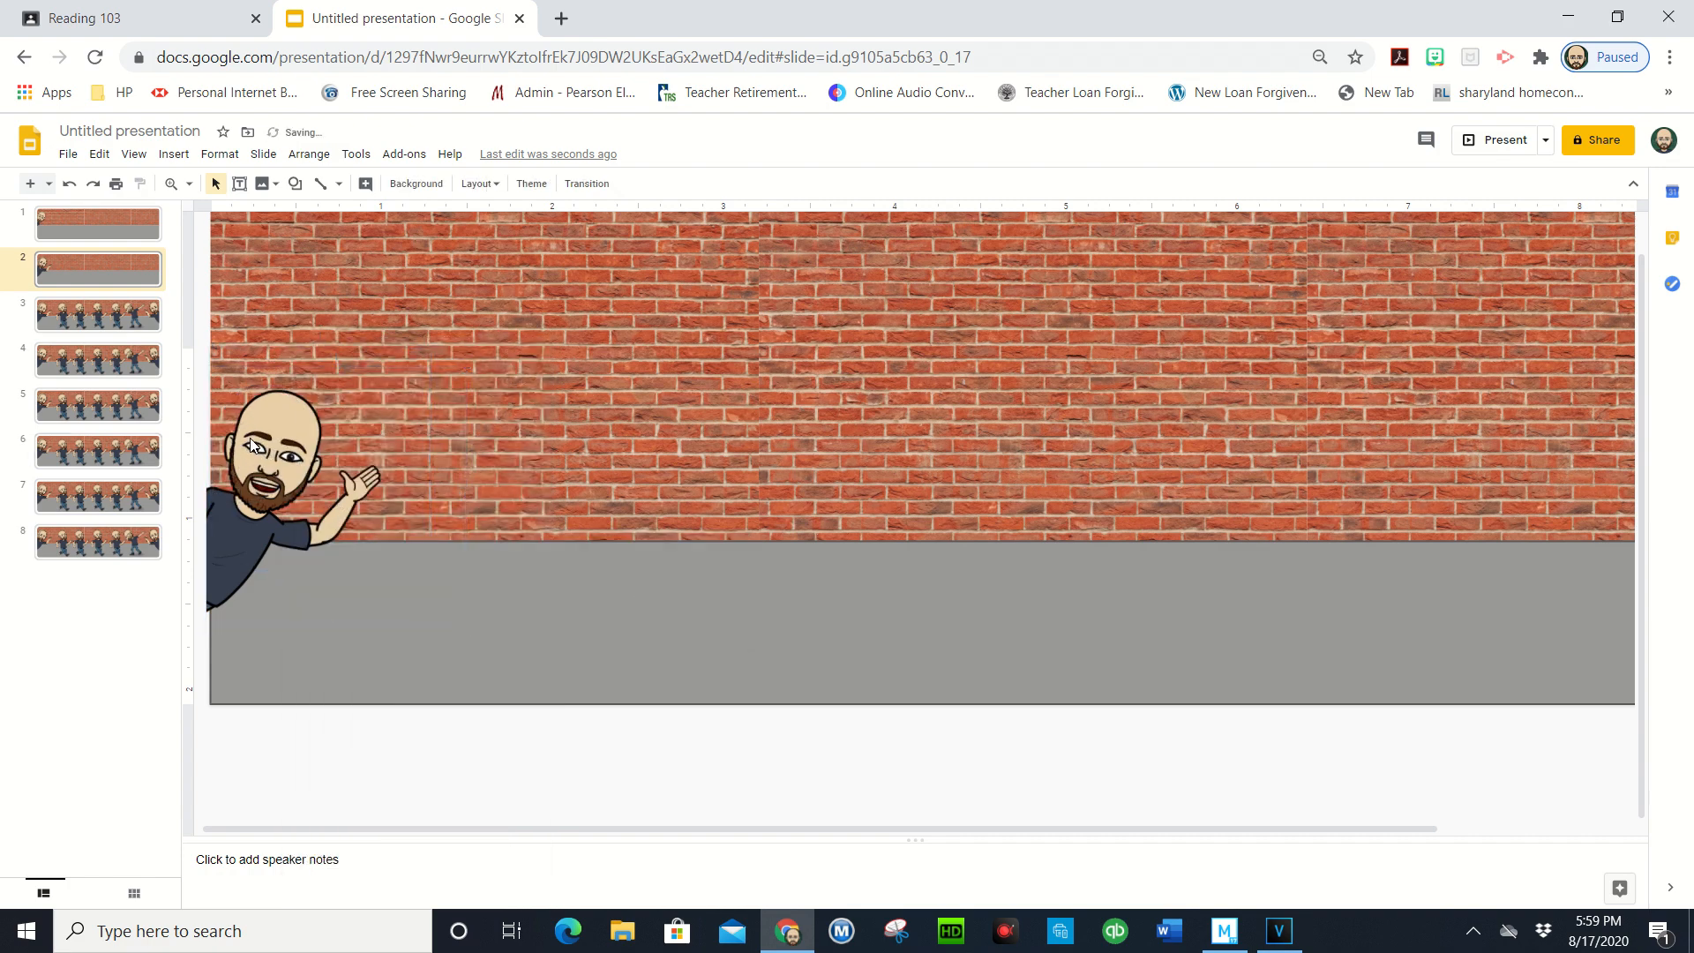
On the third slide, delete every Bitmoji except the first runner
click(123, 317)
click(265, 455)
key(Delete)
click(280, 462)
shift+click(704, 464)
shift+click(916, 464)
shift+click(1132, 464)
shift+click(1491, 468)
key(Delete)
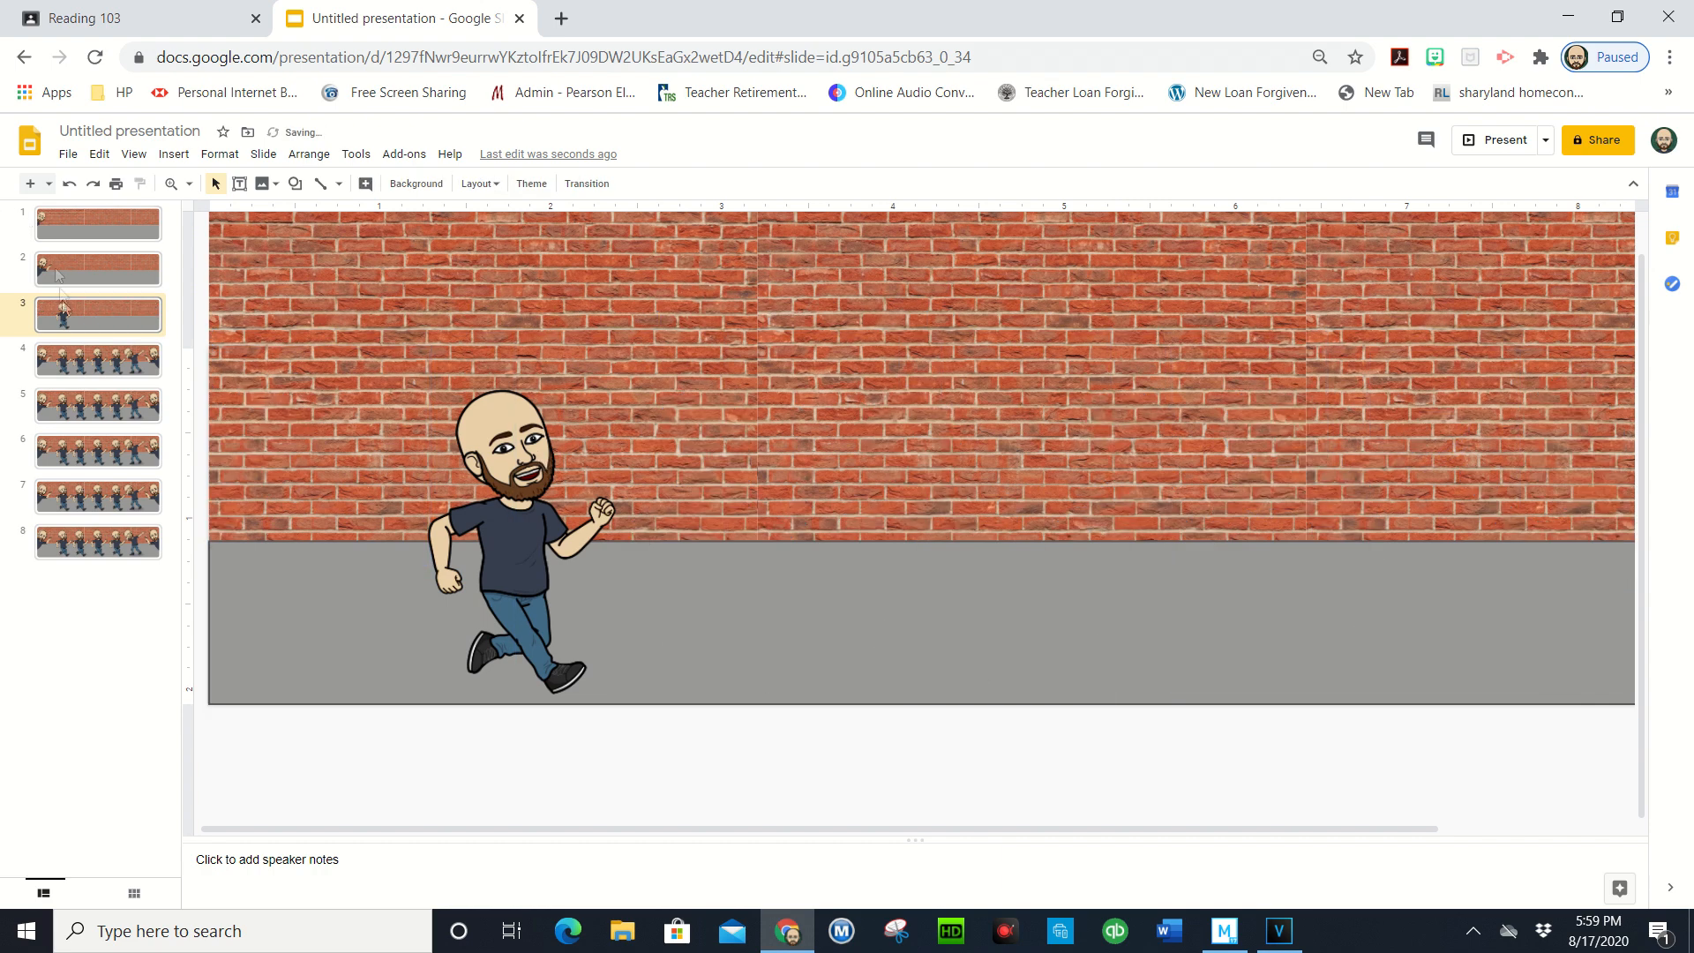
On the fourth slide, delete every Bitmoji except the second runner
click(97, 366)
click(251, 444)
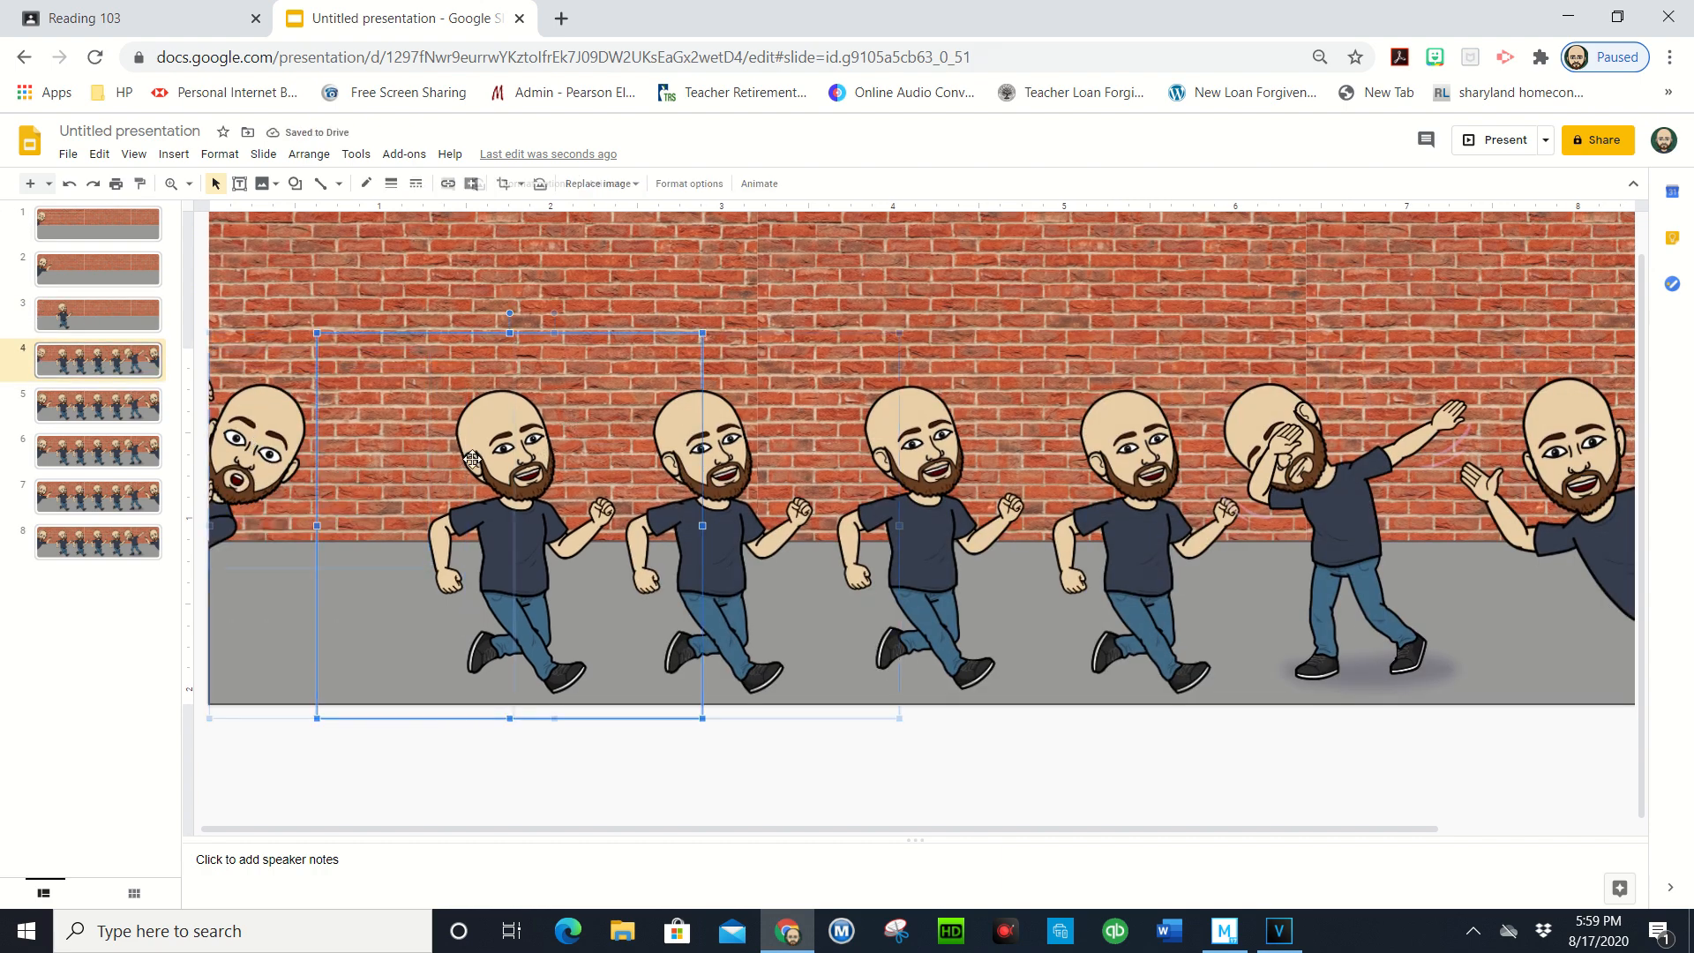
shift+click(1134, 494)
shift+click(1577, 494)
shift+click(1336, 484)
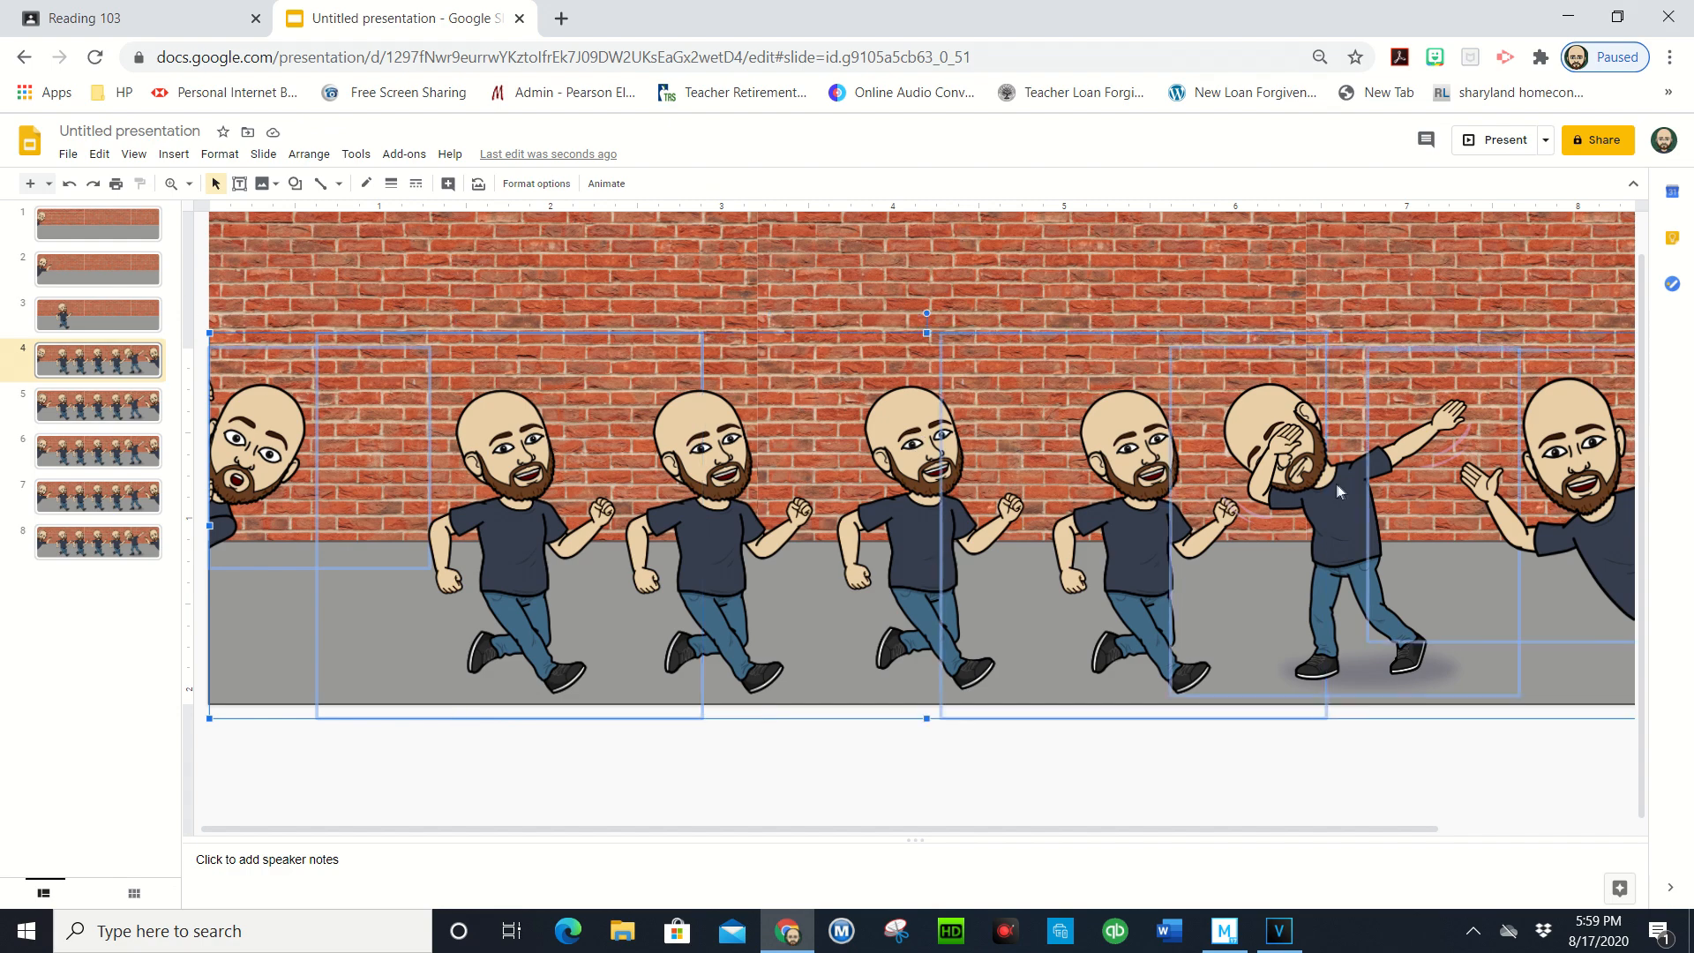
key(Delete)
click(929, 498)
key(Delete)
click(99, 404)
click(256, 445)
key(Delete)
click(256, 450)
shift+click(511, 494)
shift+click(913, 485)
shift+click(1315, 477)
shift+click(1544, 445)
key(Delete)
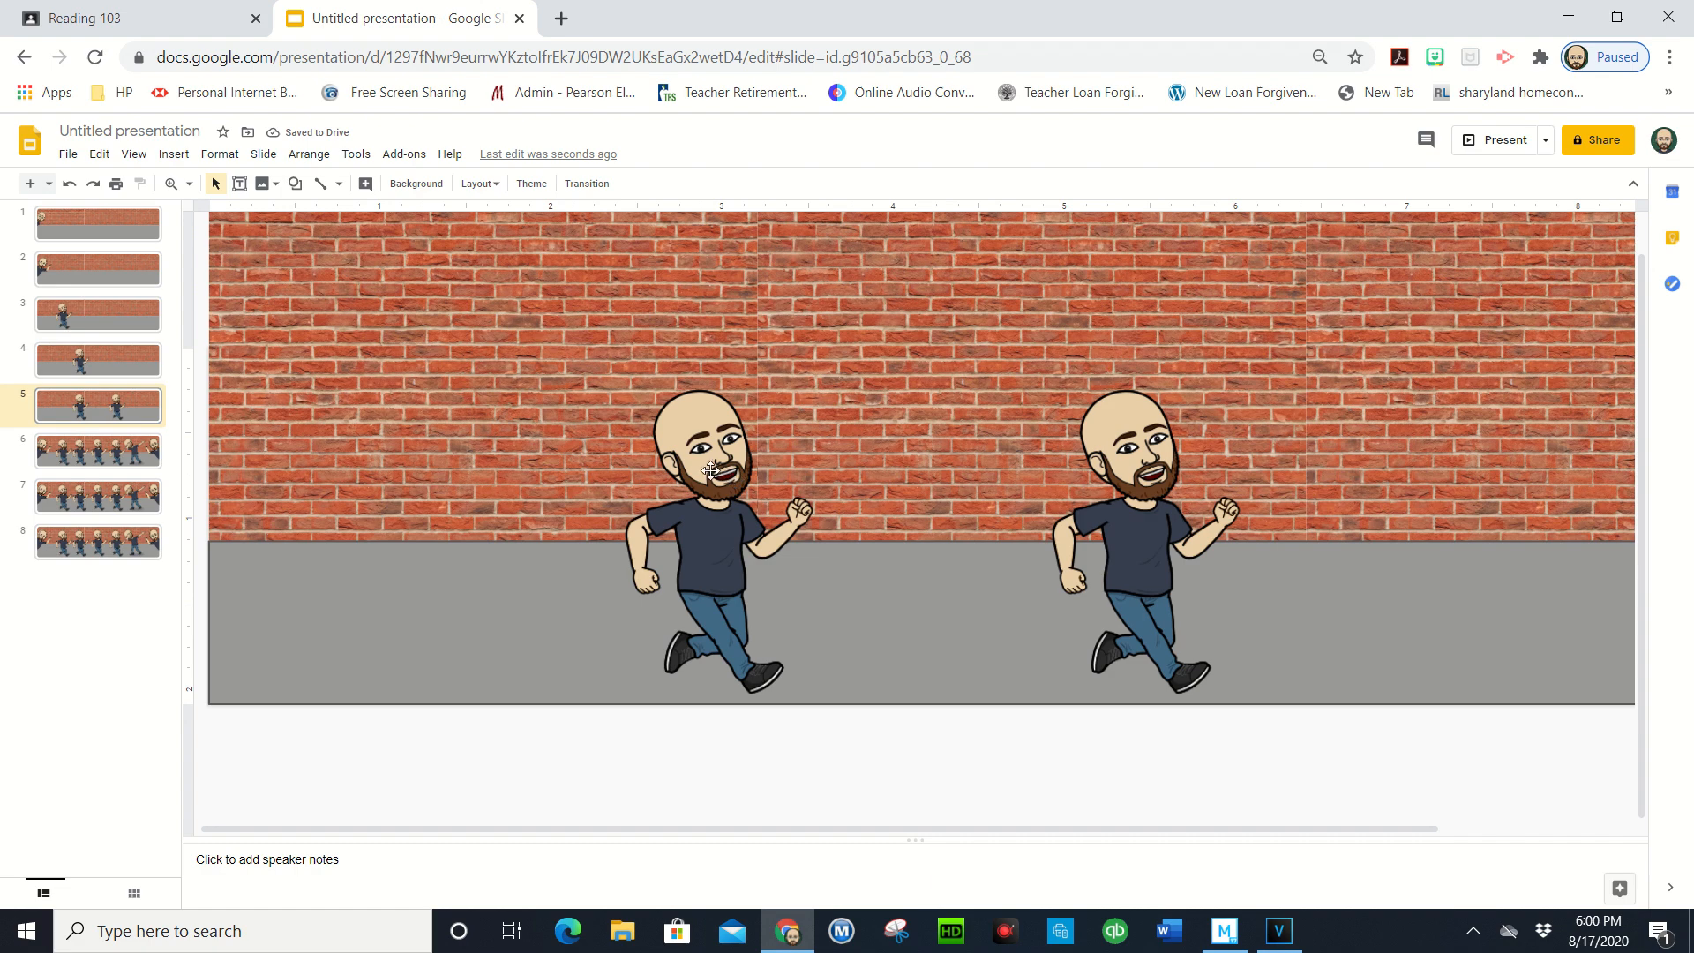
key(ctrl+z)
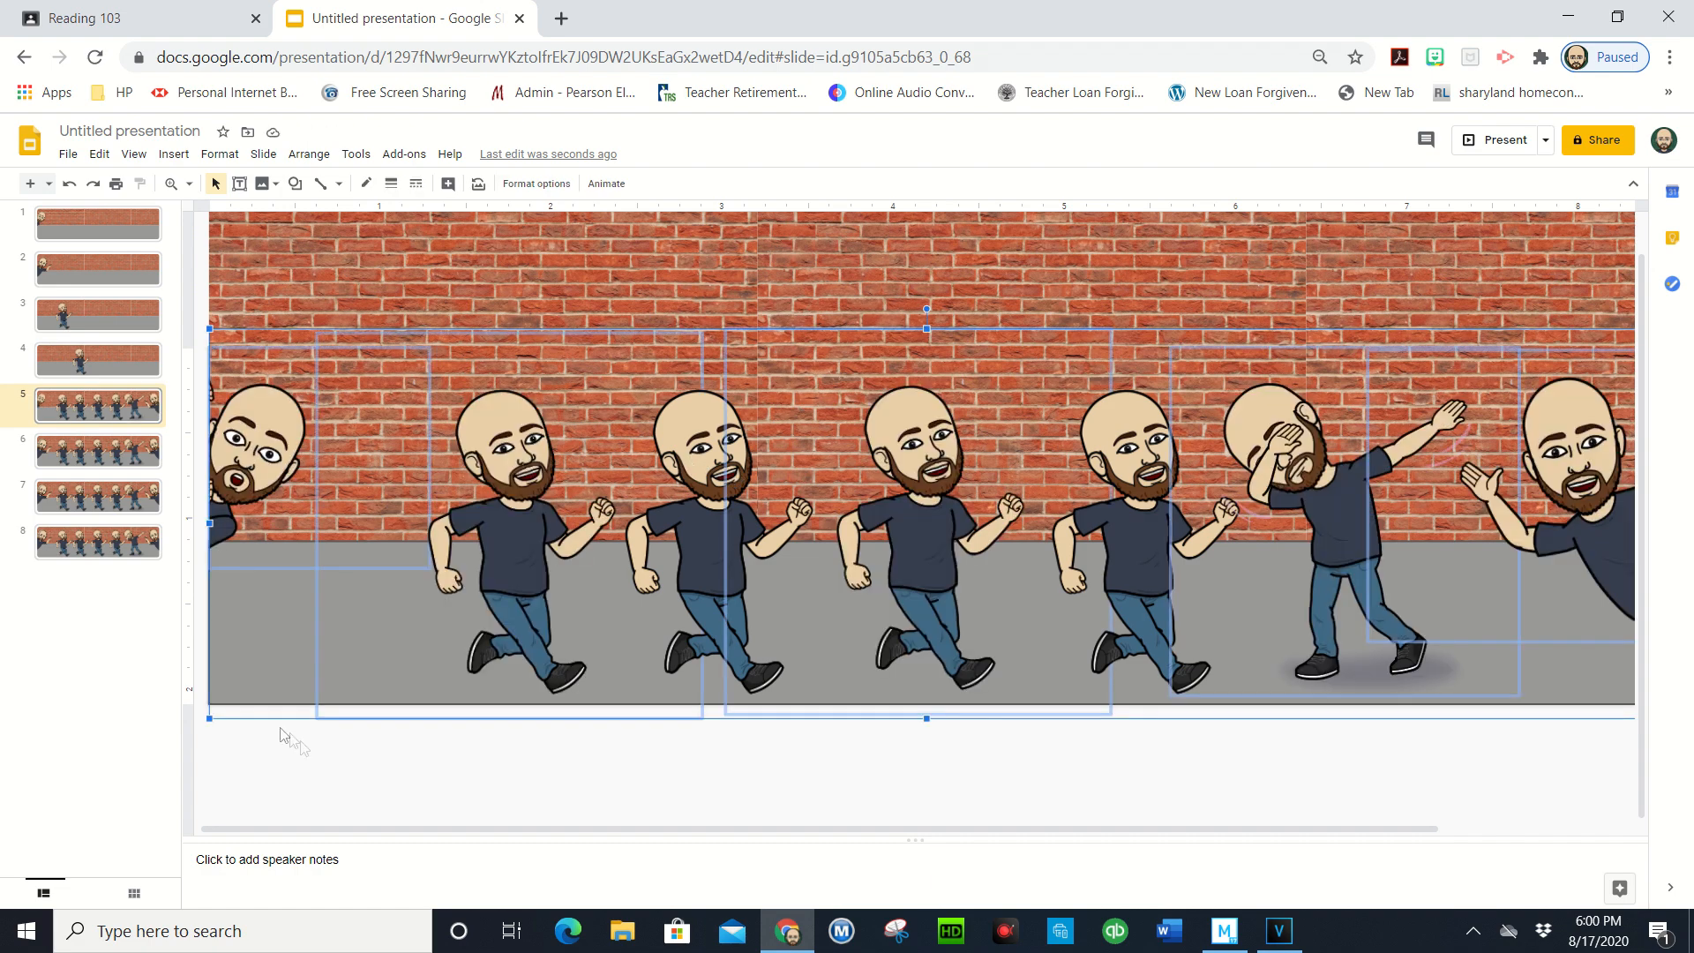
On the fifth slide, delete every Bitmoji except the third runner
click(284, 733)
click(256, 467)
key(Delete)
click(697, 520)
key(Delete)
click(443, 503)
key(Delete)
click(1122, 496)
key(Delete)
click(1316, 496)
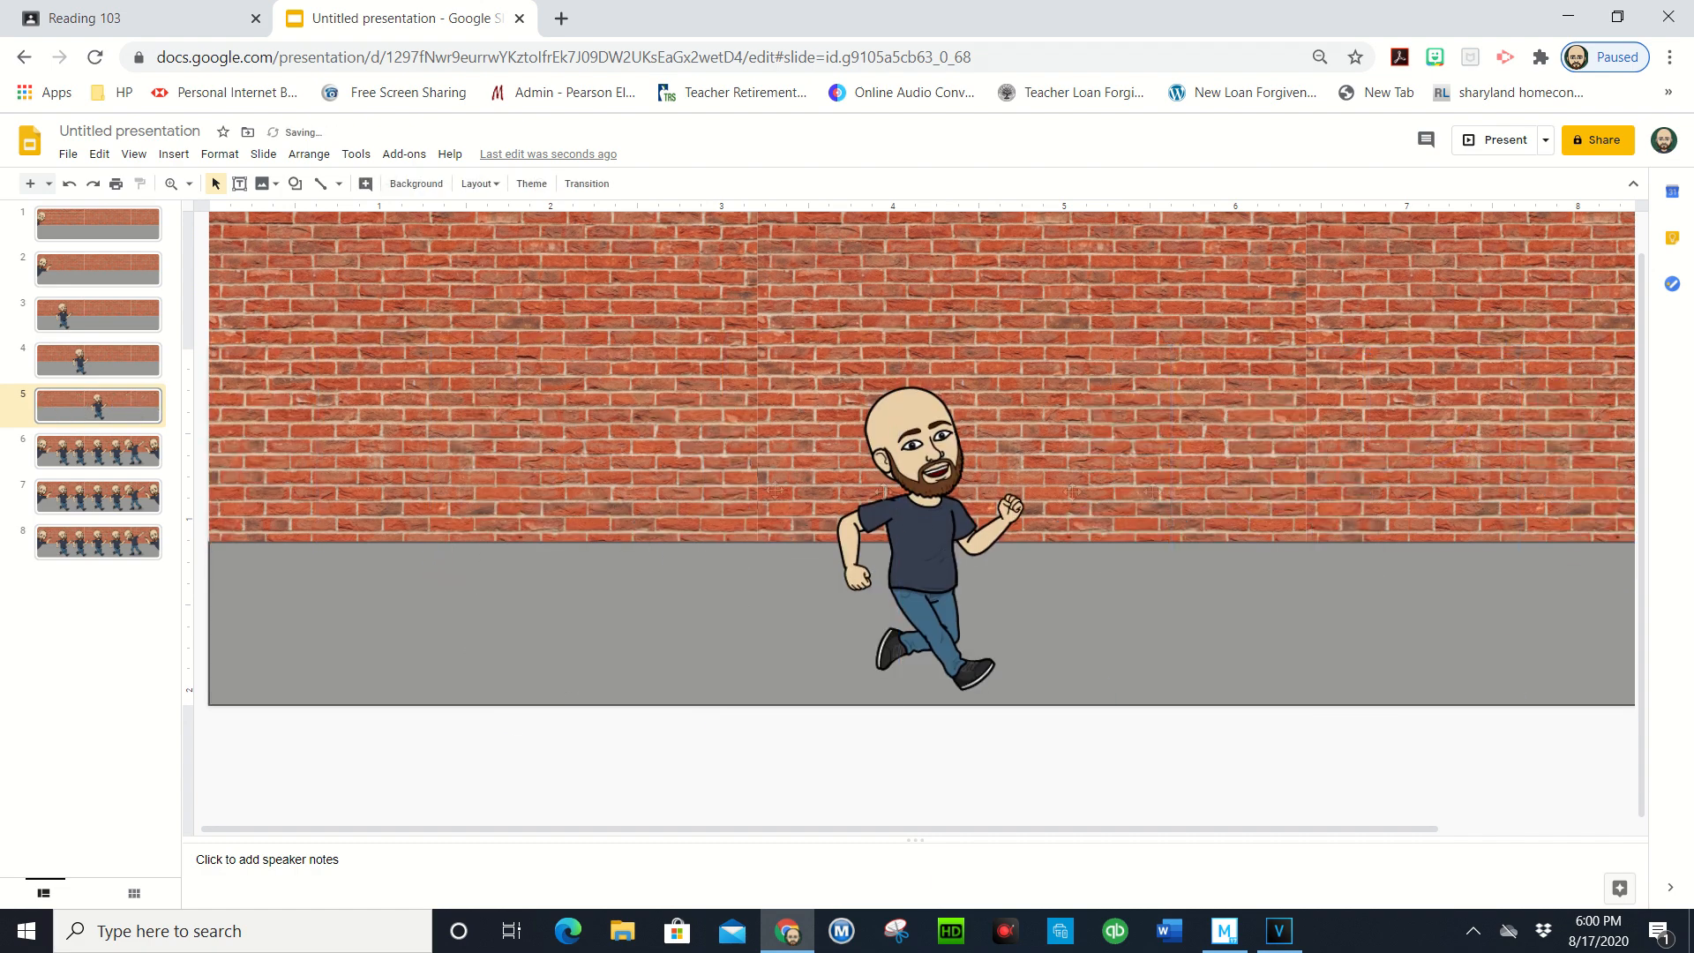
On the sixth slide, delete every Bitmoji except the fourth runner
click(106, 454)
click(258, 473)
key(Delete)
click(701, 512)
key(Delete)
click(507, 516)
key(Delete)
click(913, 520)
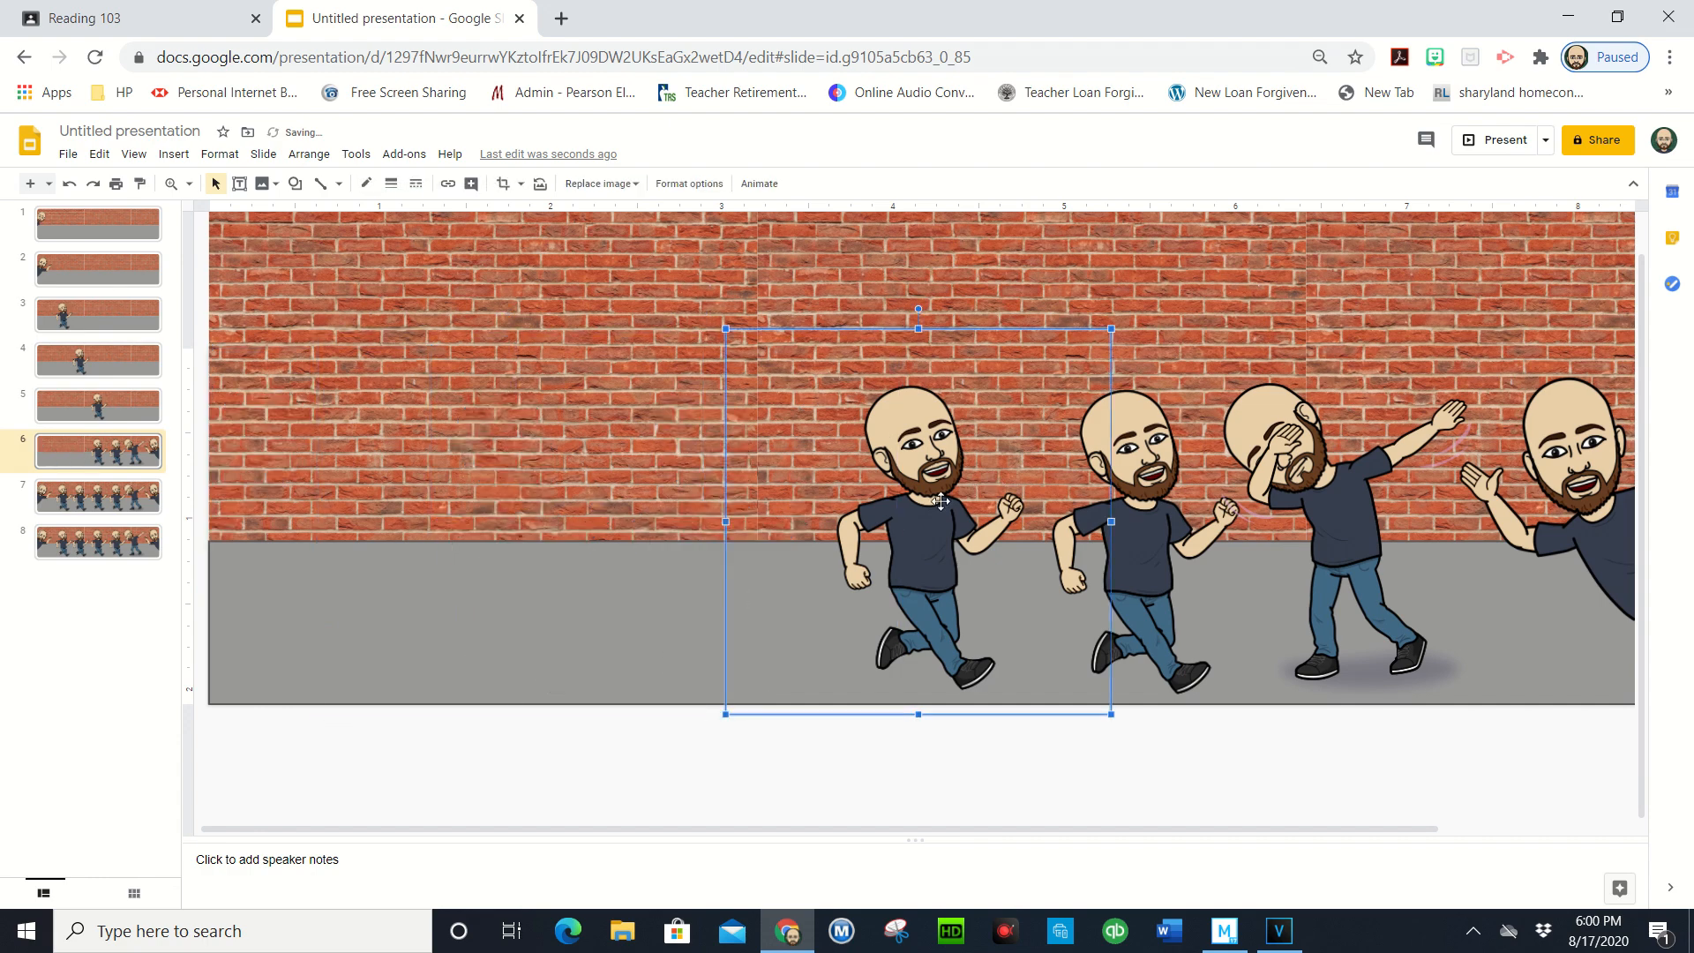
key(Delete)
click(1327, 507)
key(Delete)
On the seventh slide, delete every Bitmoji except the dabbing one
click(96, 499)
click(258, 471)
key(Delete)
click(507, 514)
key(Delete)
click(705, 516)
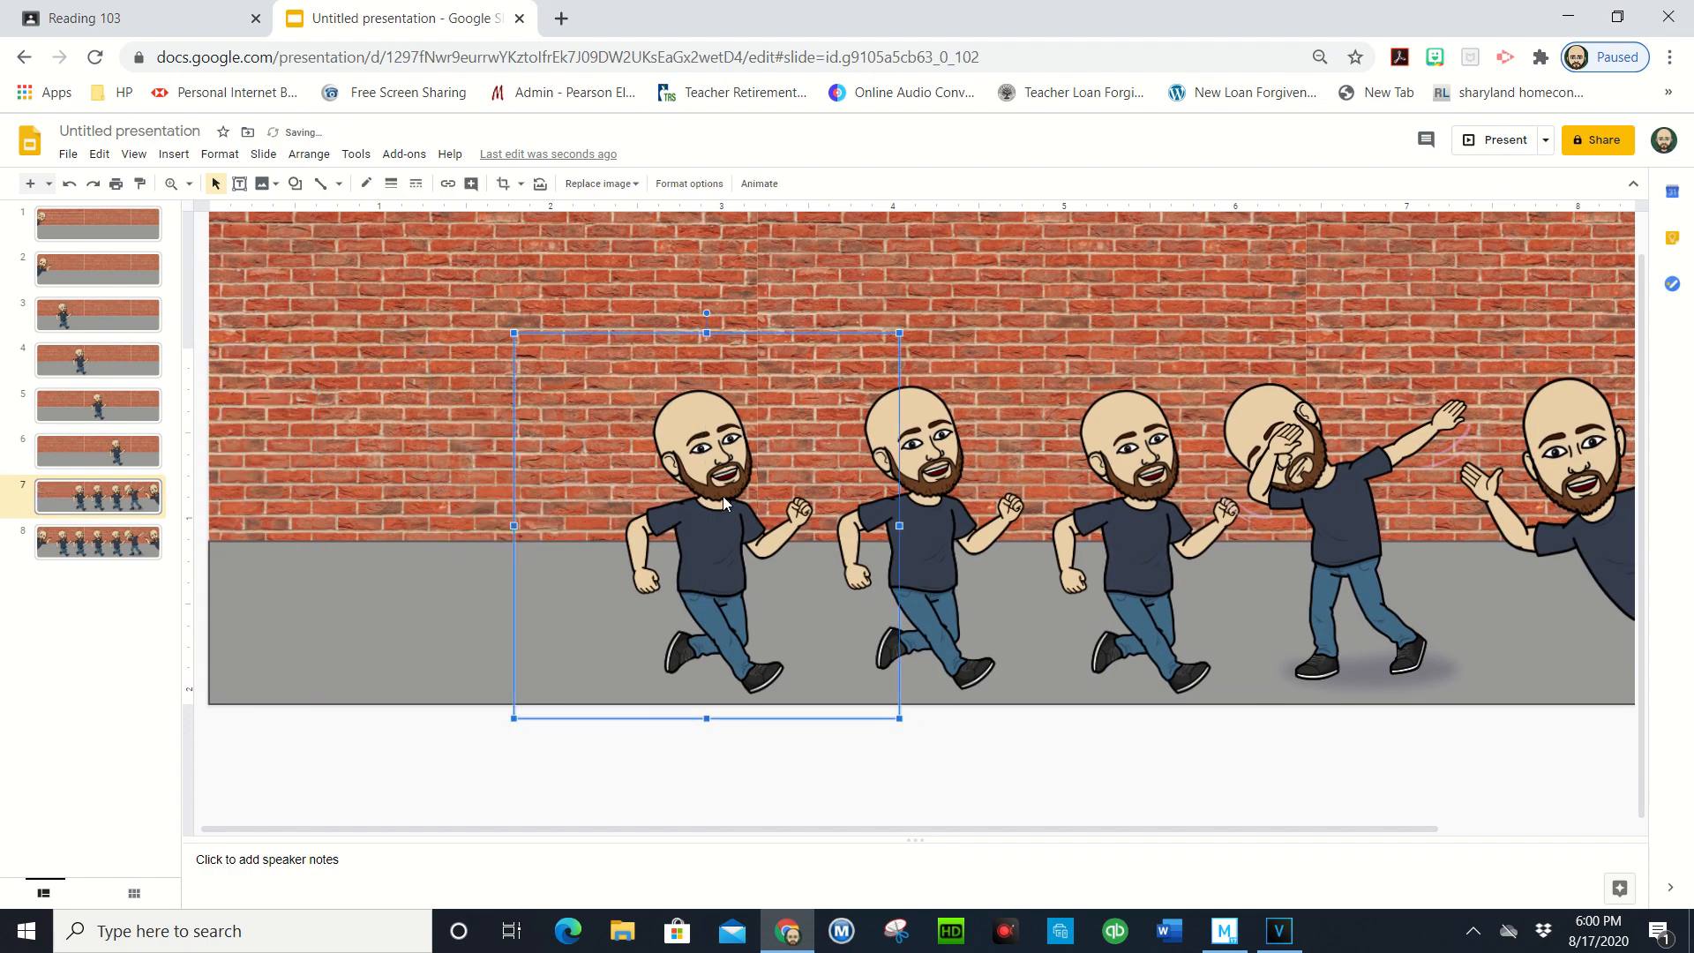
key(Delete)
click(912, 519)
key(Delete)
On the eighth slide, delete every Bitmoji except the waving one at the banner's right edge
click(97, 542)
click(258, 471)
key(Delete)
click(507, 521)
key(Delete)
click(714, 510)
key(Delete)
click(922, 507)
key(Delete)
click(1144, 505)
key(Delete)
click(1321, 487)
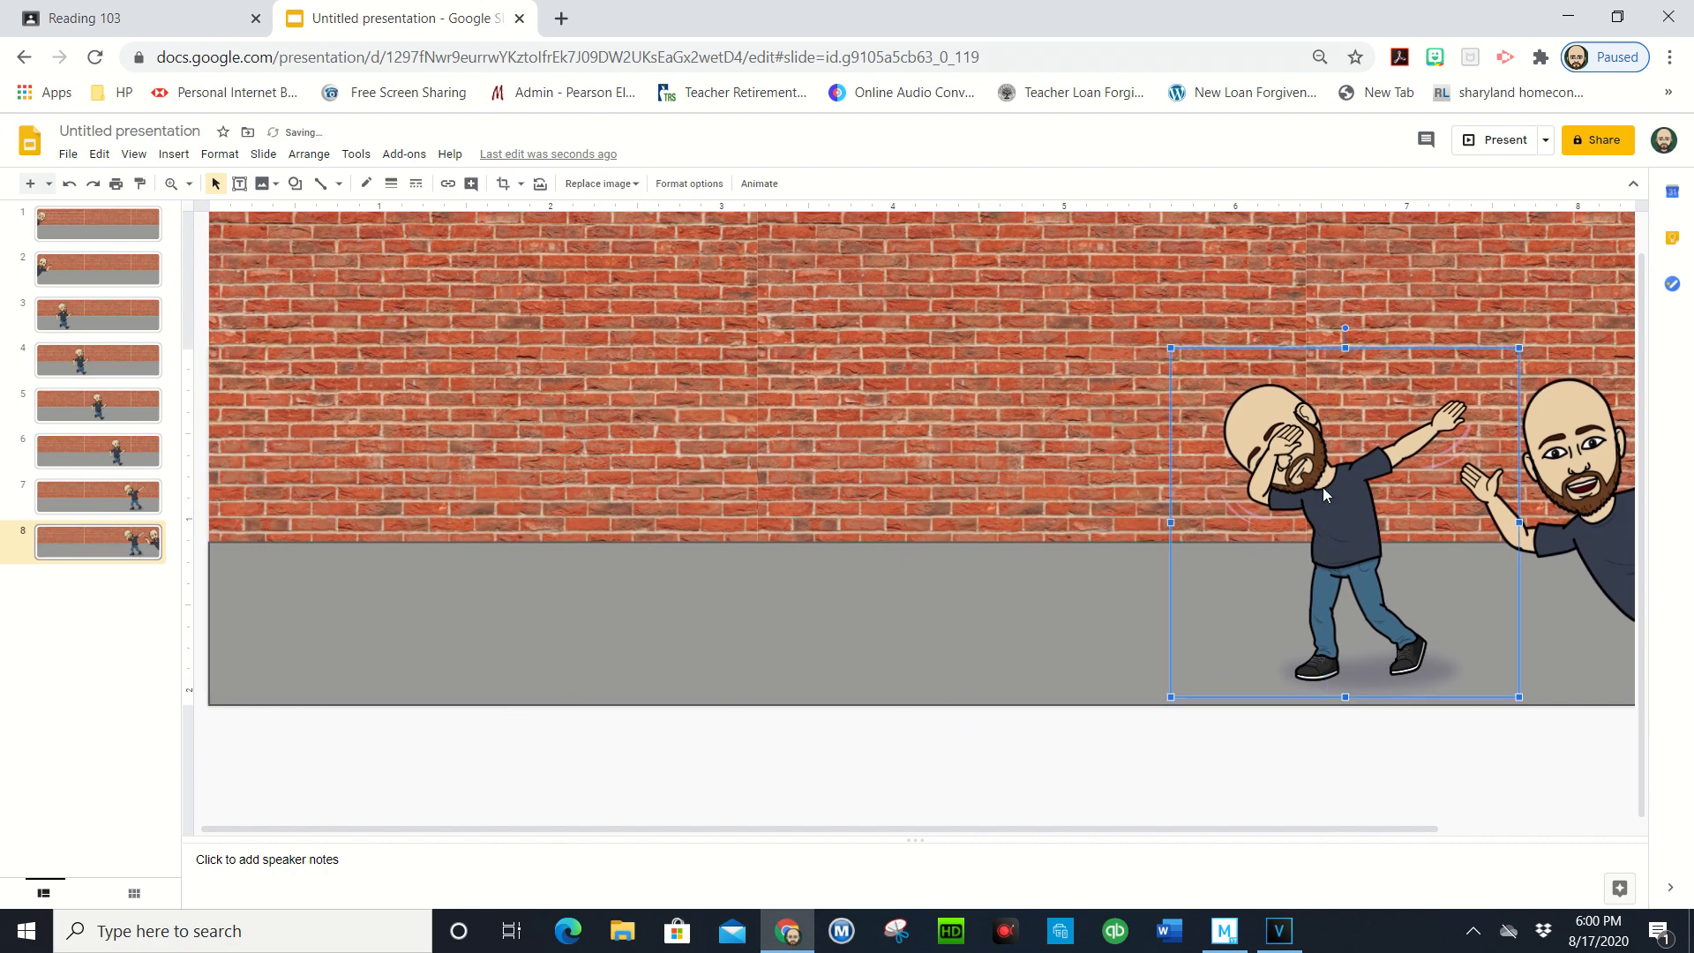
key(Delete)
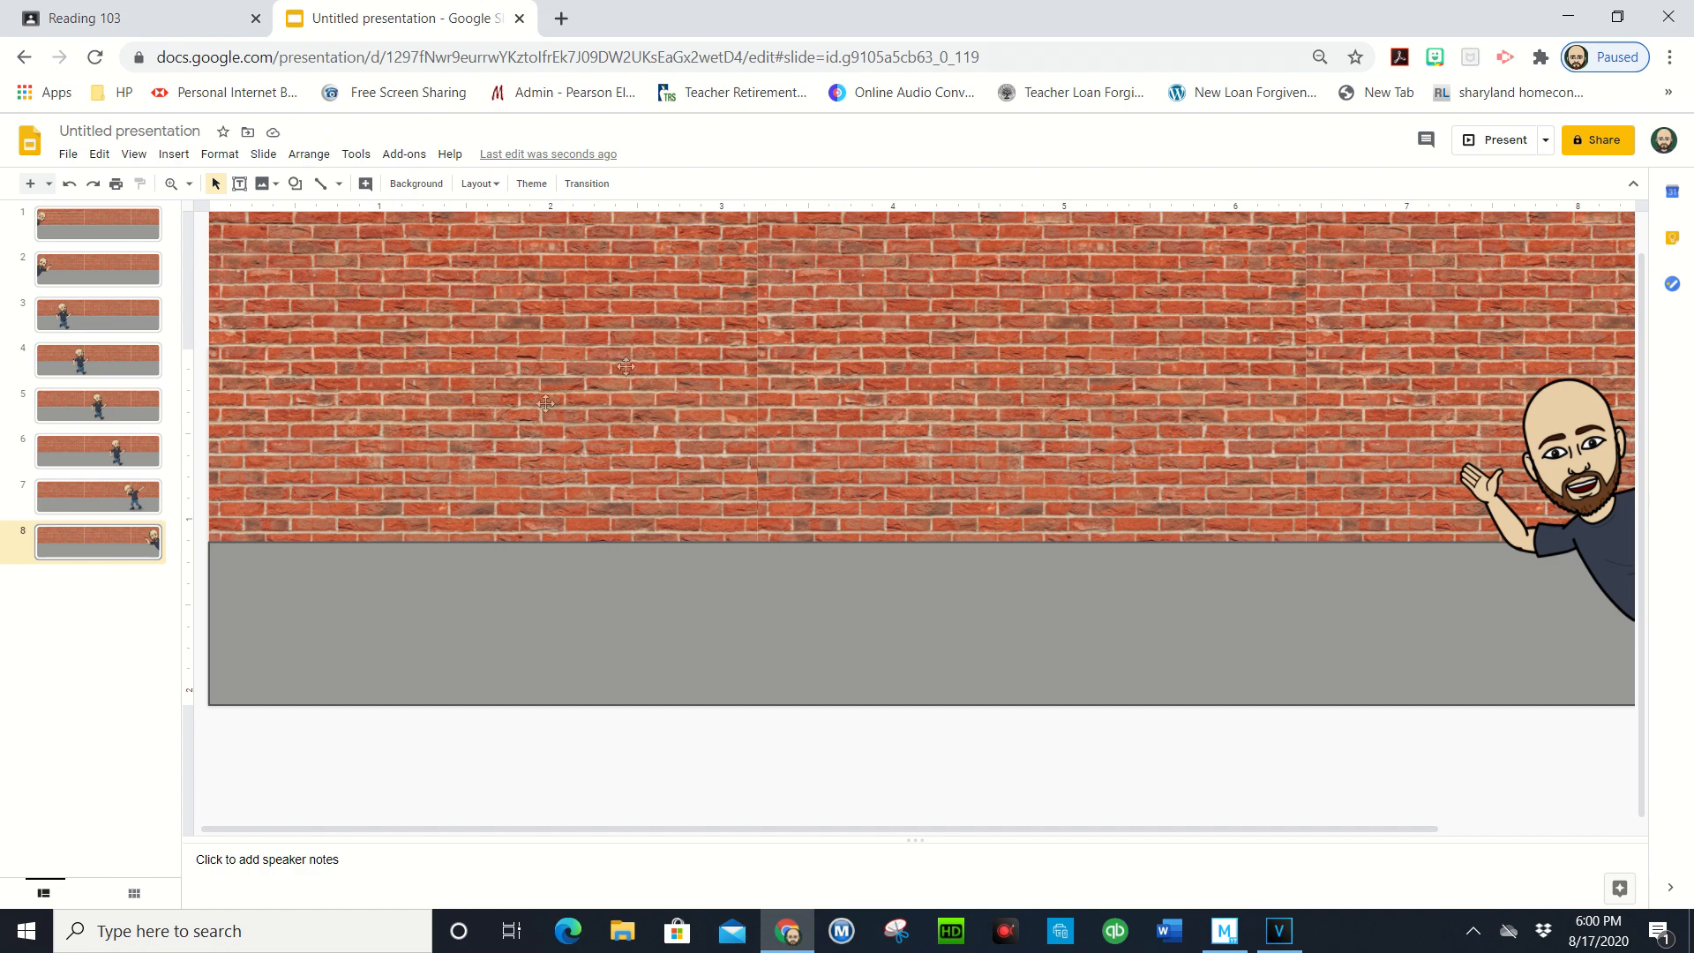
Preview the eighth slide as a full-screen presentation, then return to editing
click(1471, 152)
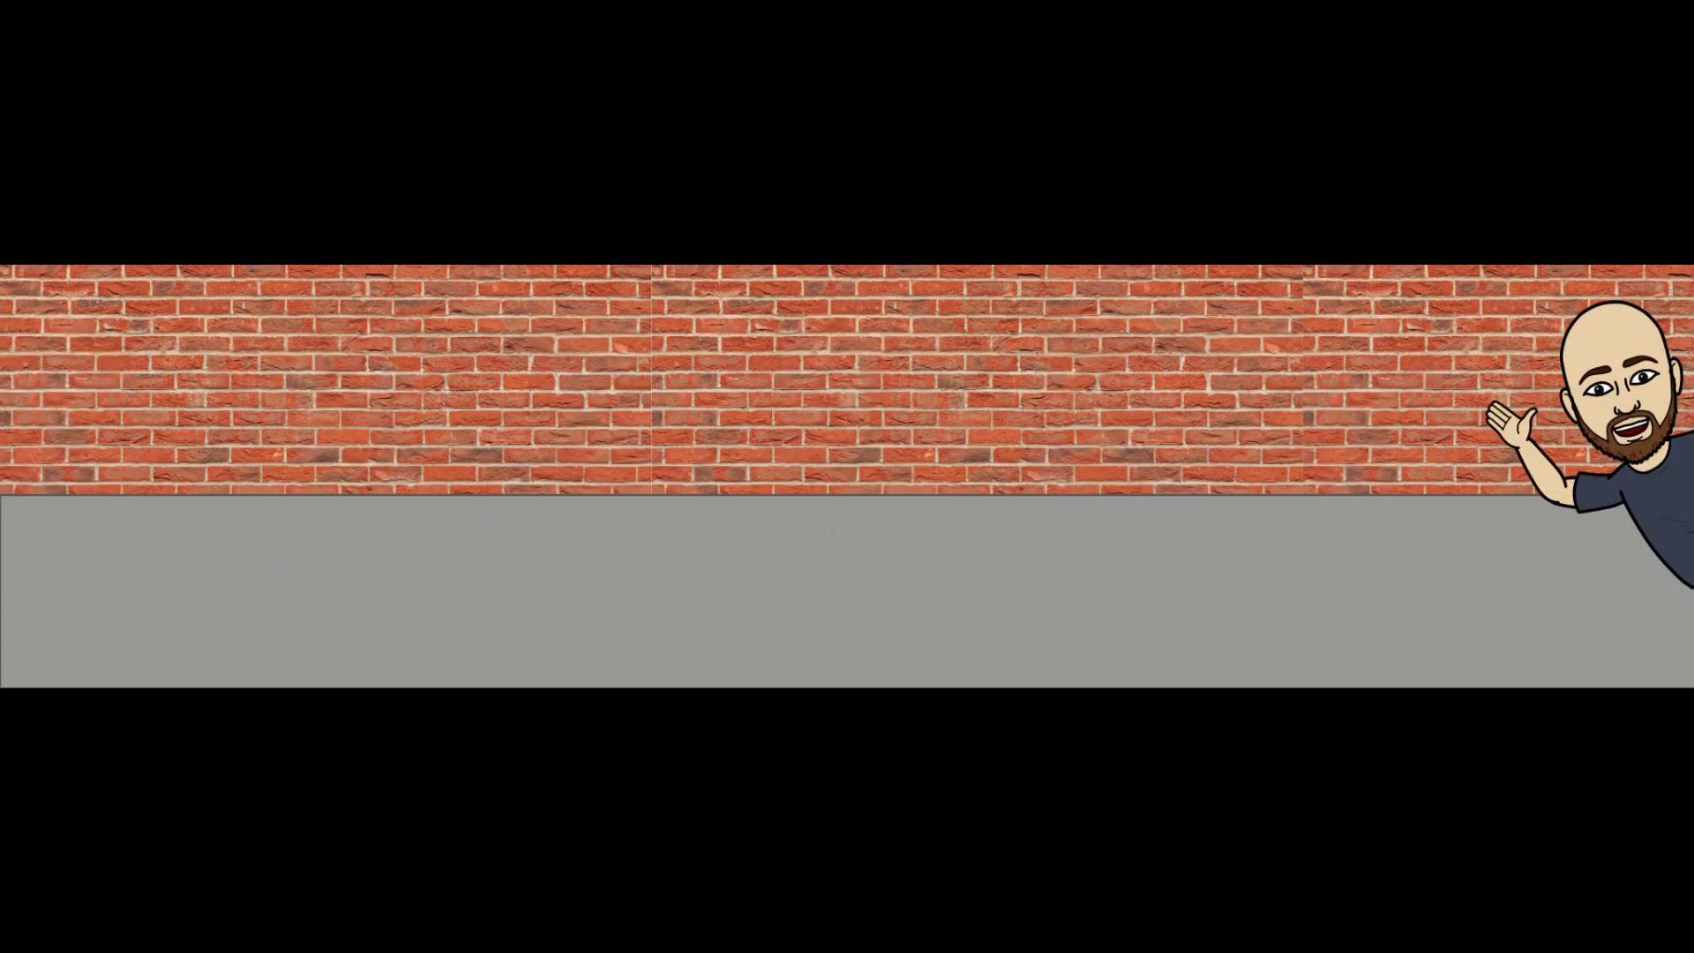
key(Escape)
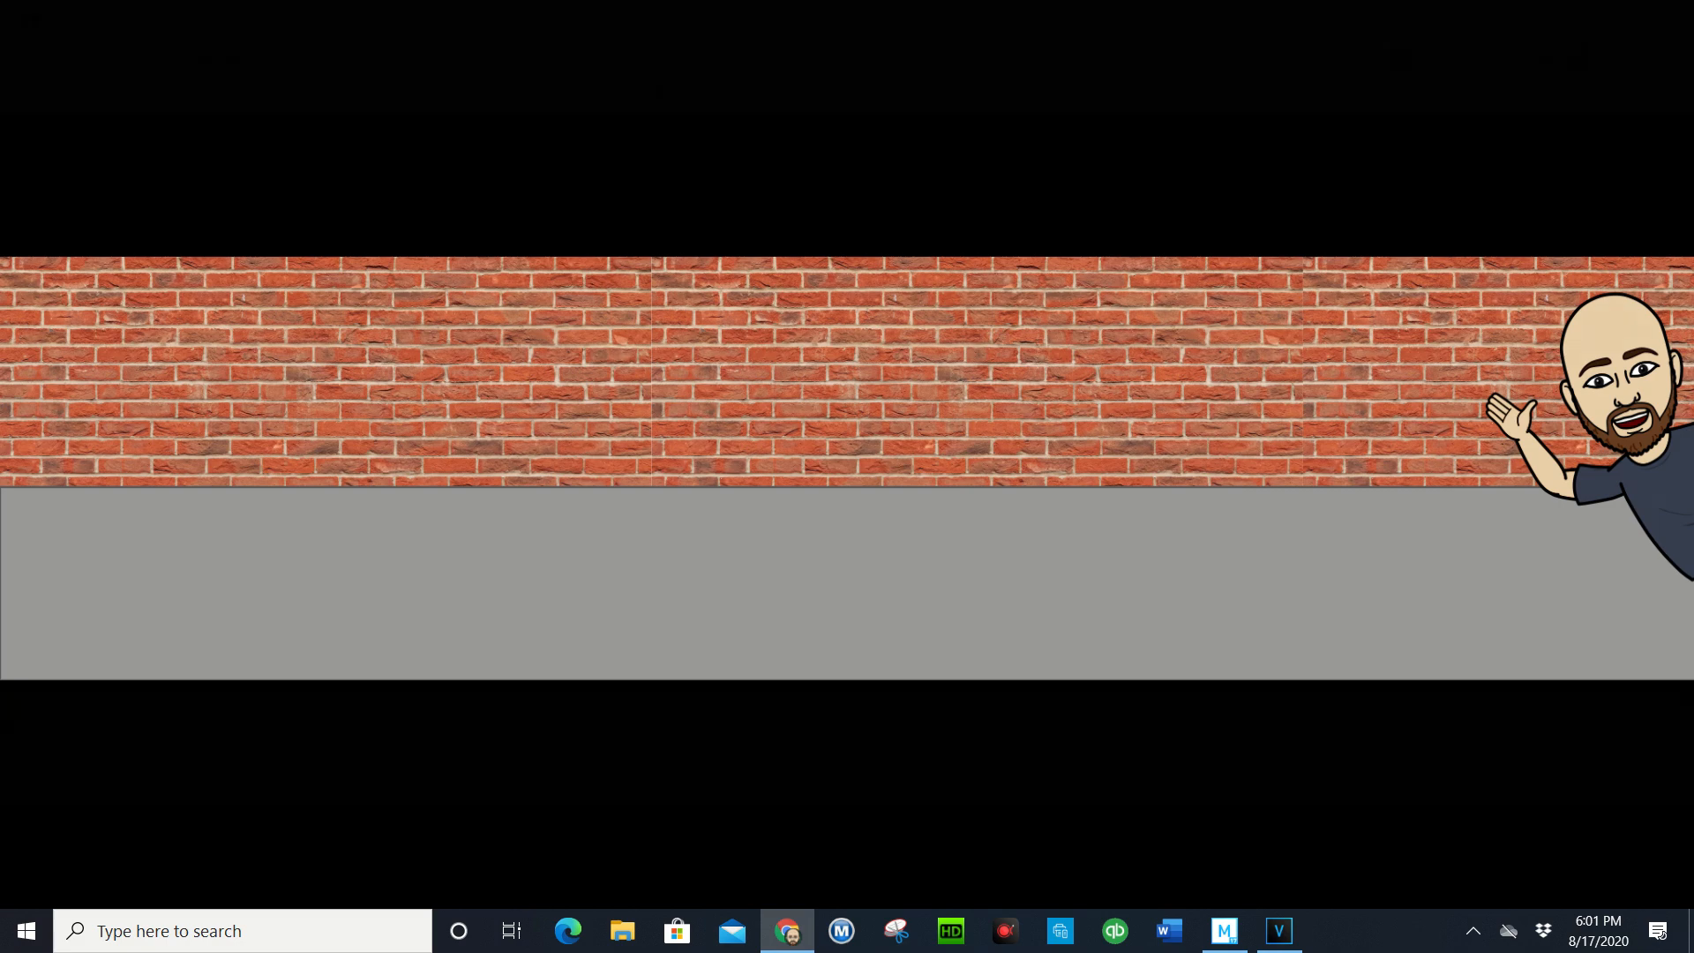
key(Escape)
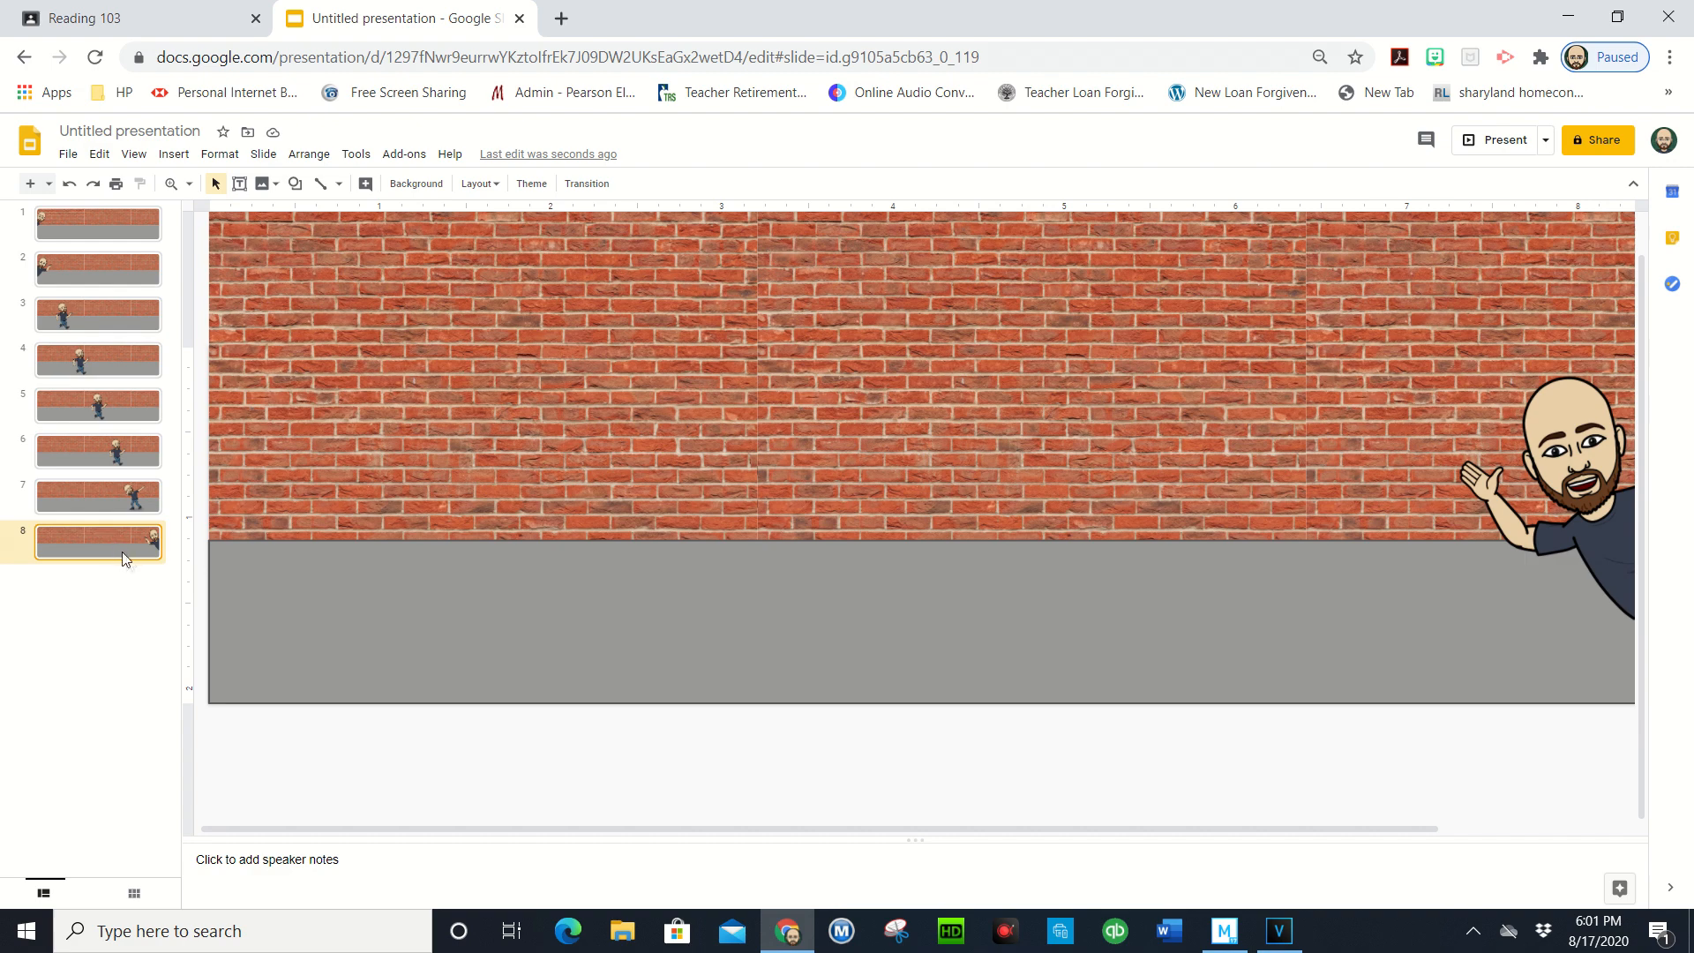
Duplicate the eighth slide and delete the waving Bitmoji from the copy, leaving an empty brick-wall slide
key(ctrl+d)
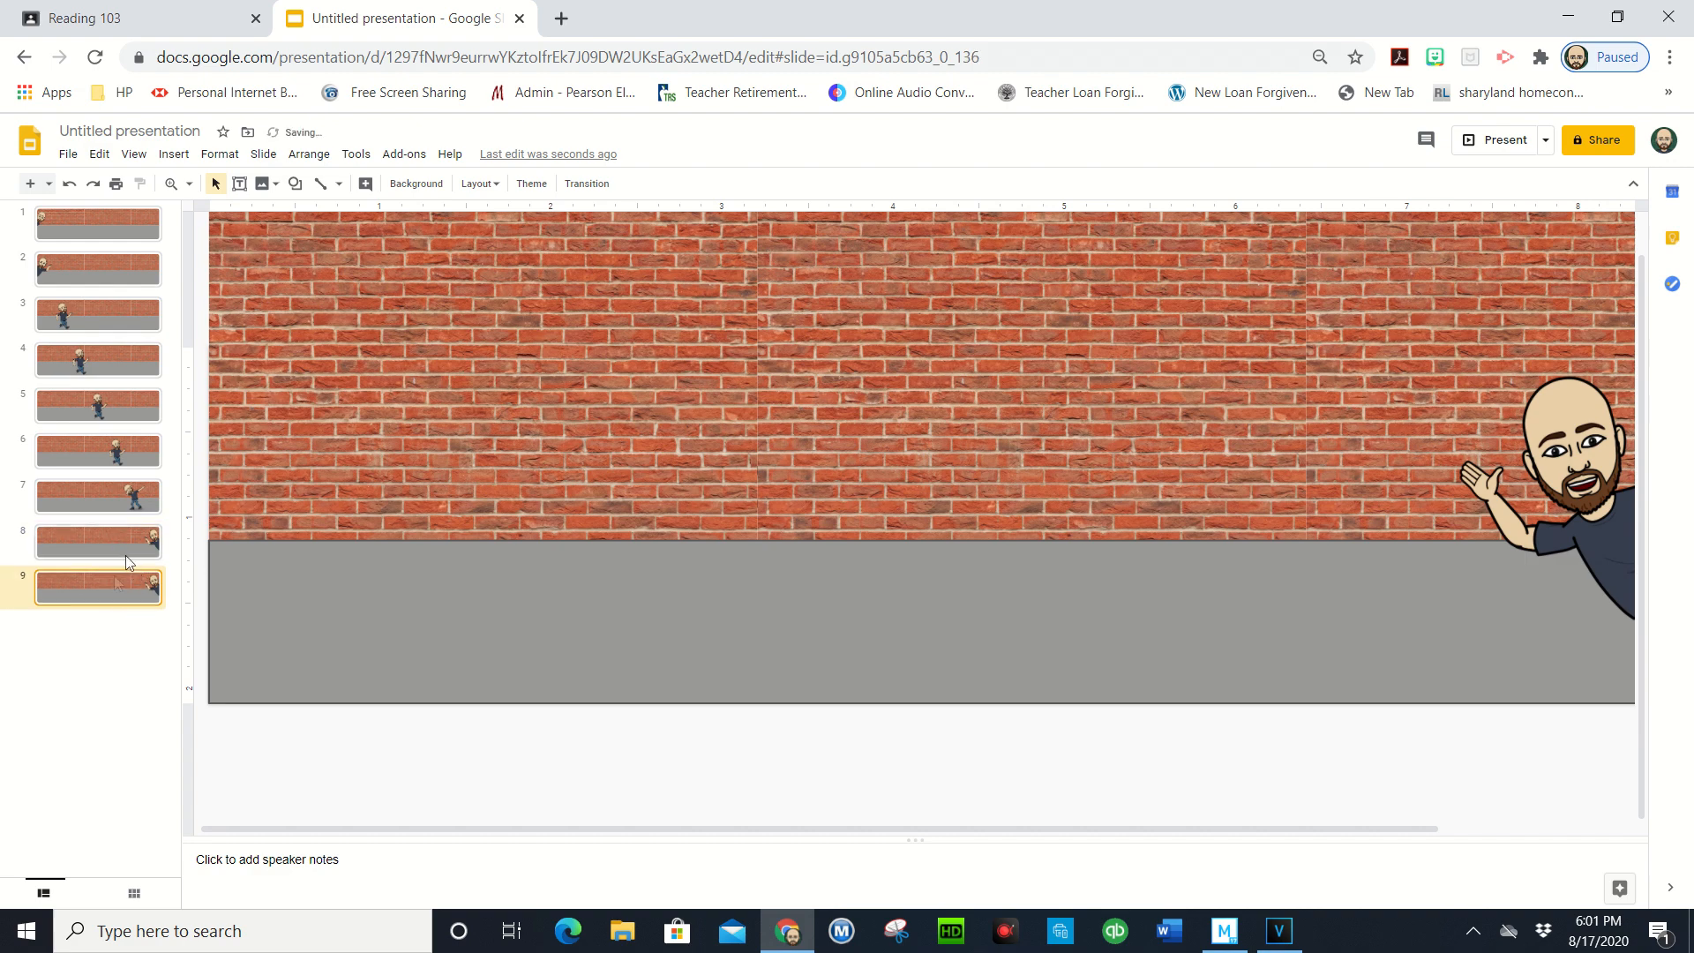
click(1599, 452)
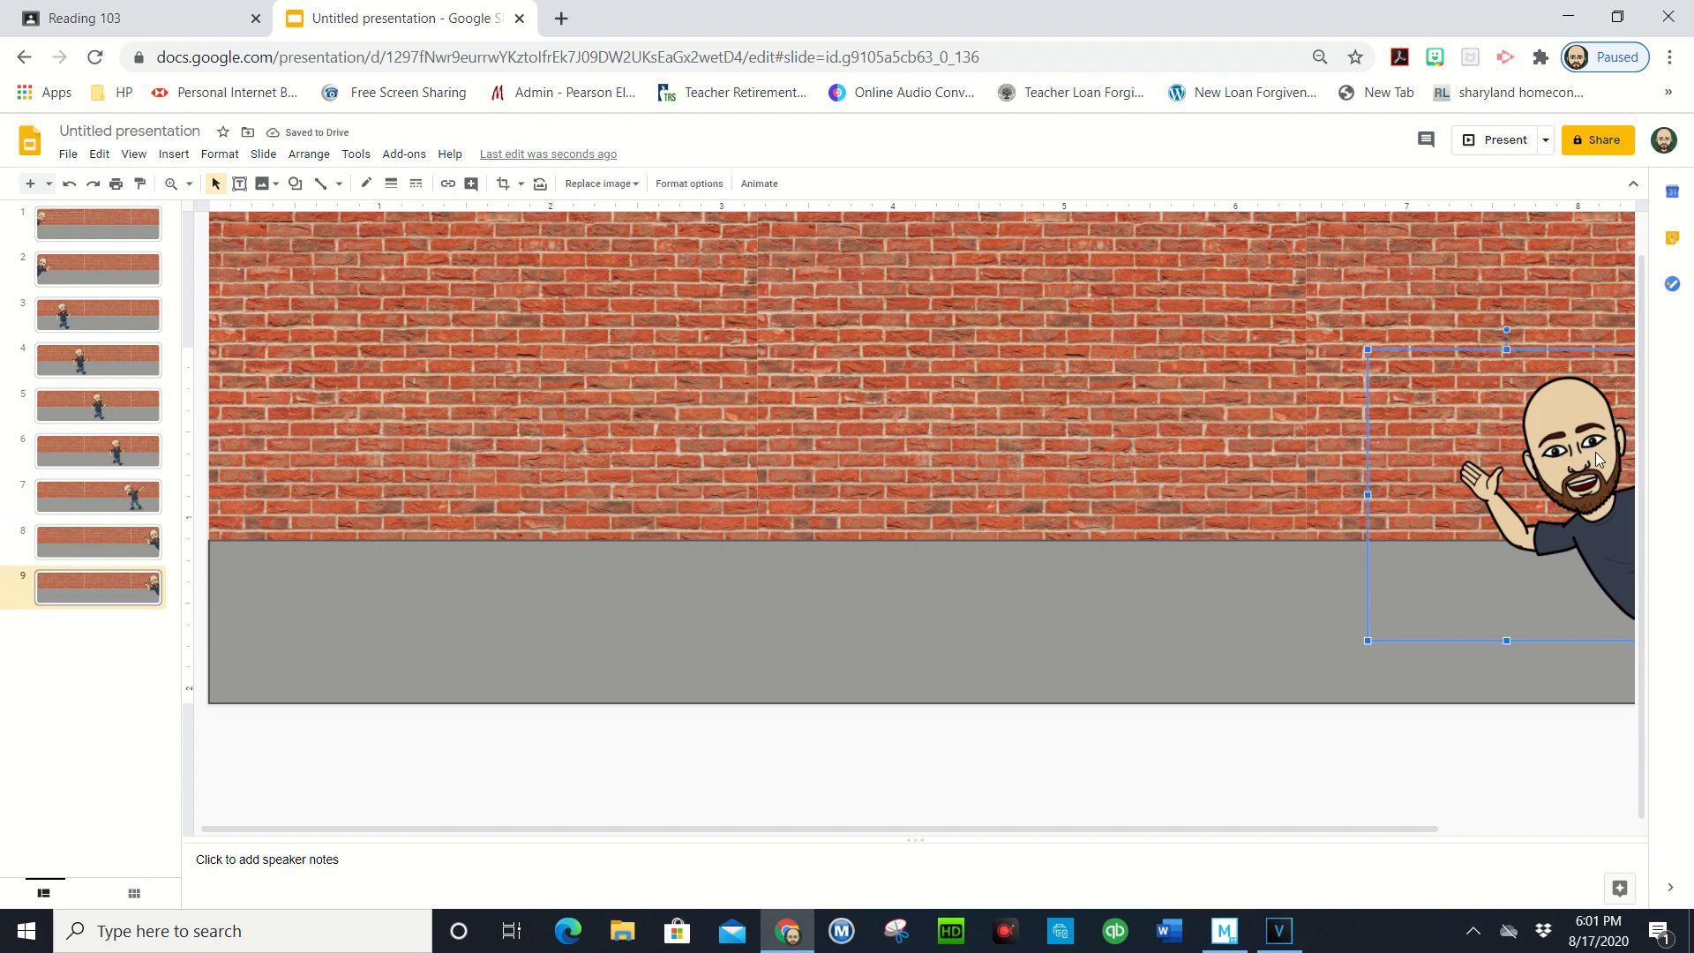
key(Delete)
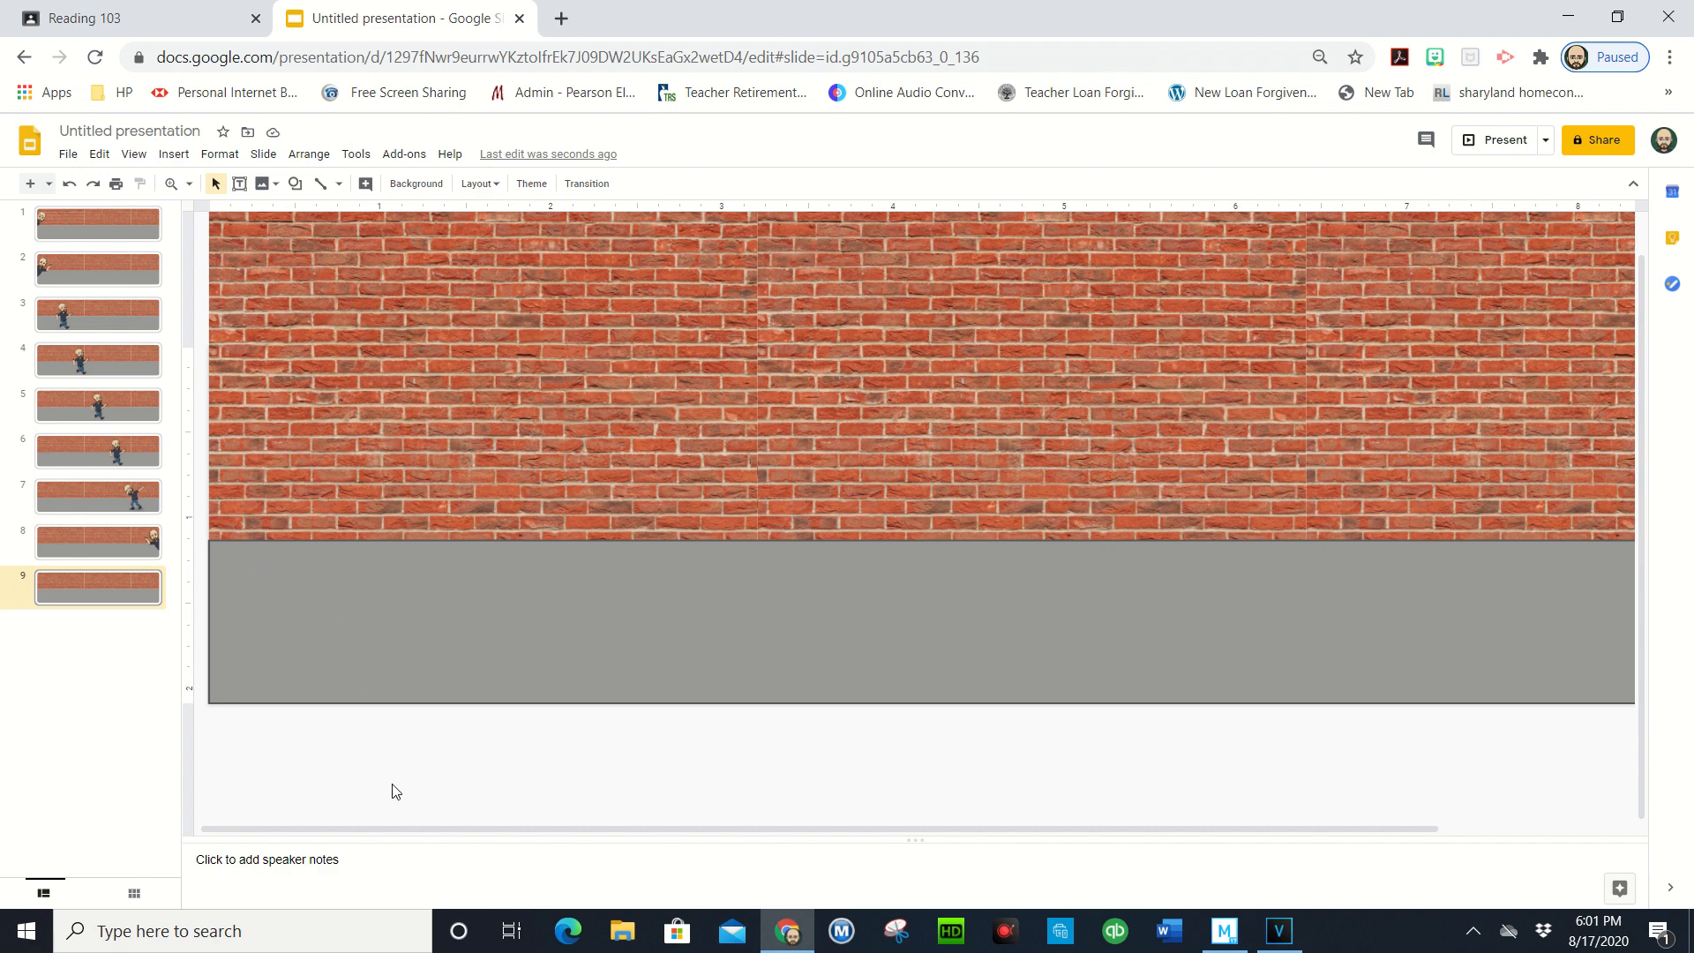
Render the slides as an animated GIF with the Creator Studio add-on, using an 800-pixel output width and a .5-second interval
click(405, 162)
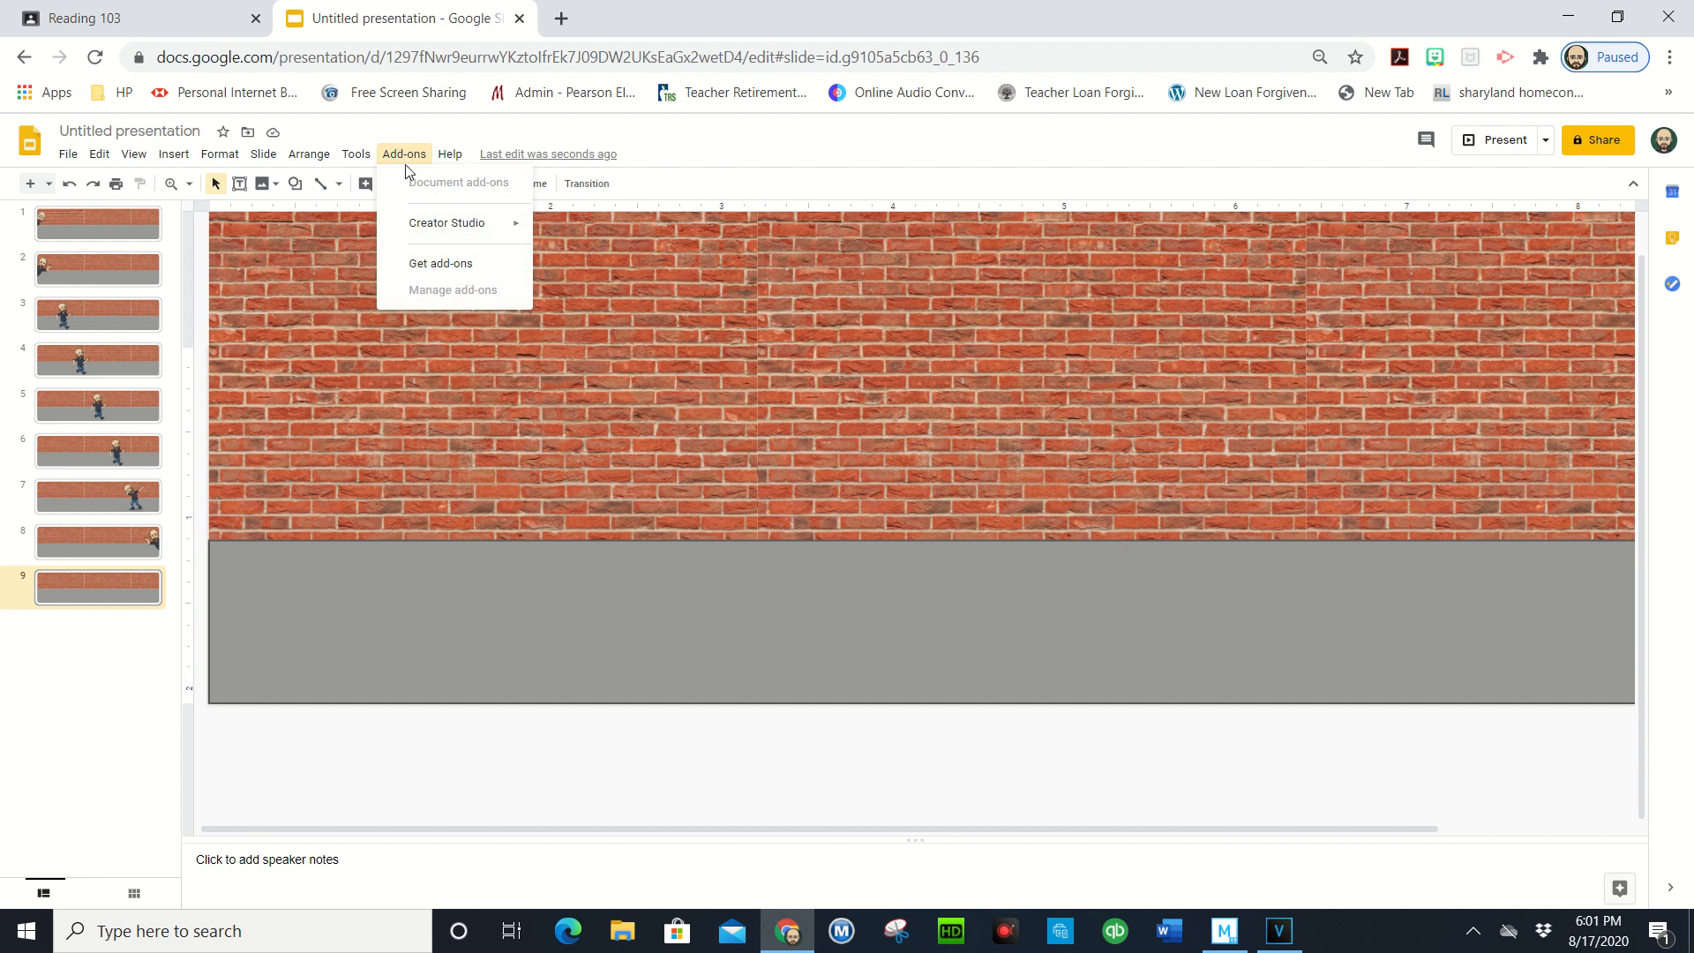
mouse_move(425, 240)
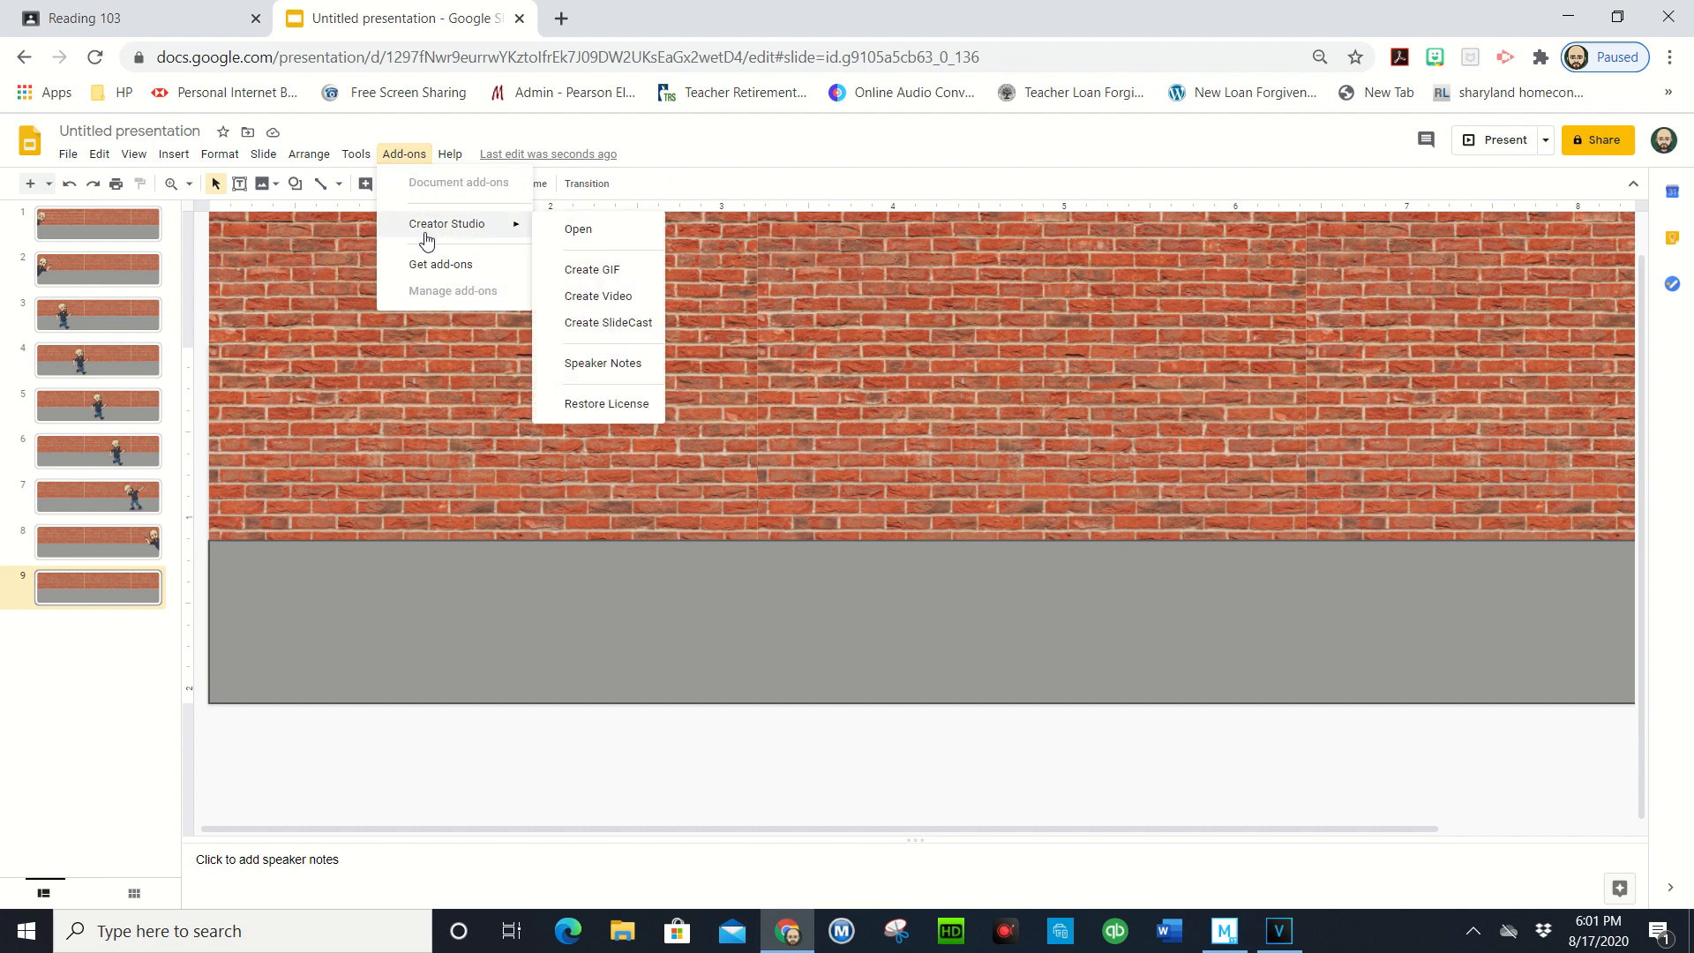
click(604, 275)
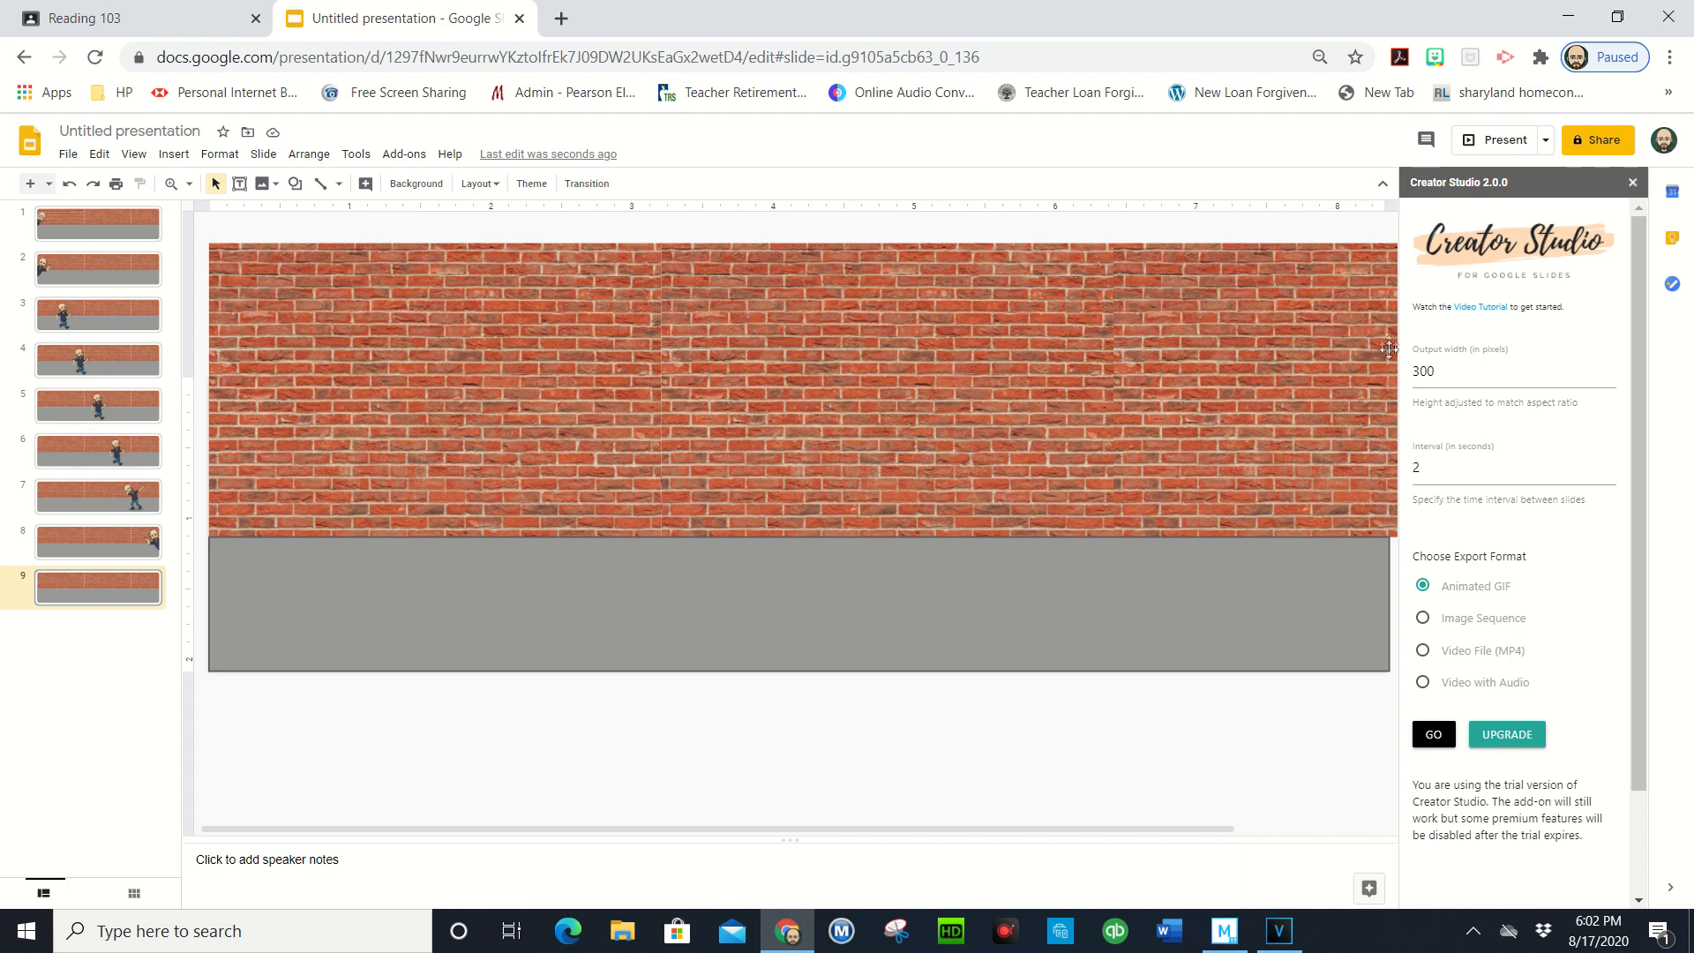
drag(1442, 371, 1363, 342)
text(8)
drag(1455, 475, 1389, 467)
click(1434, 721)
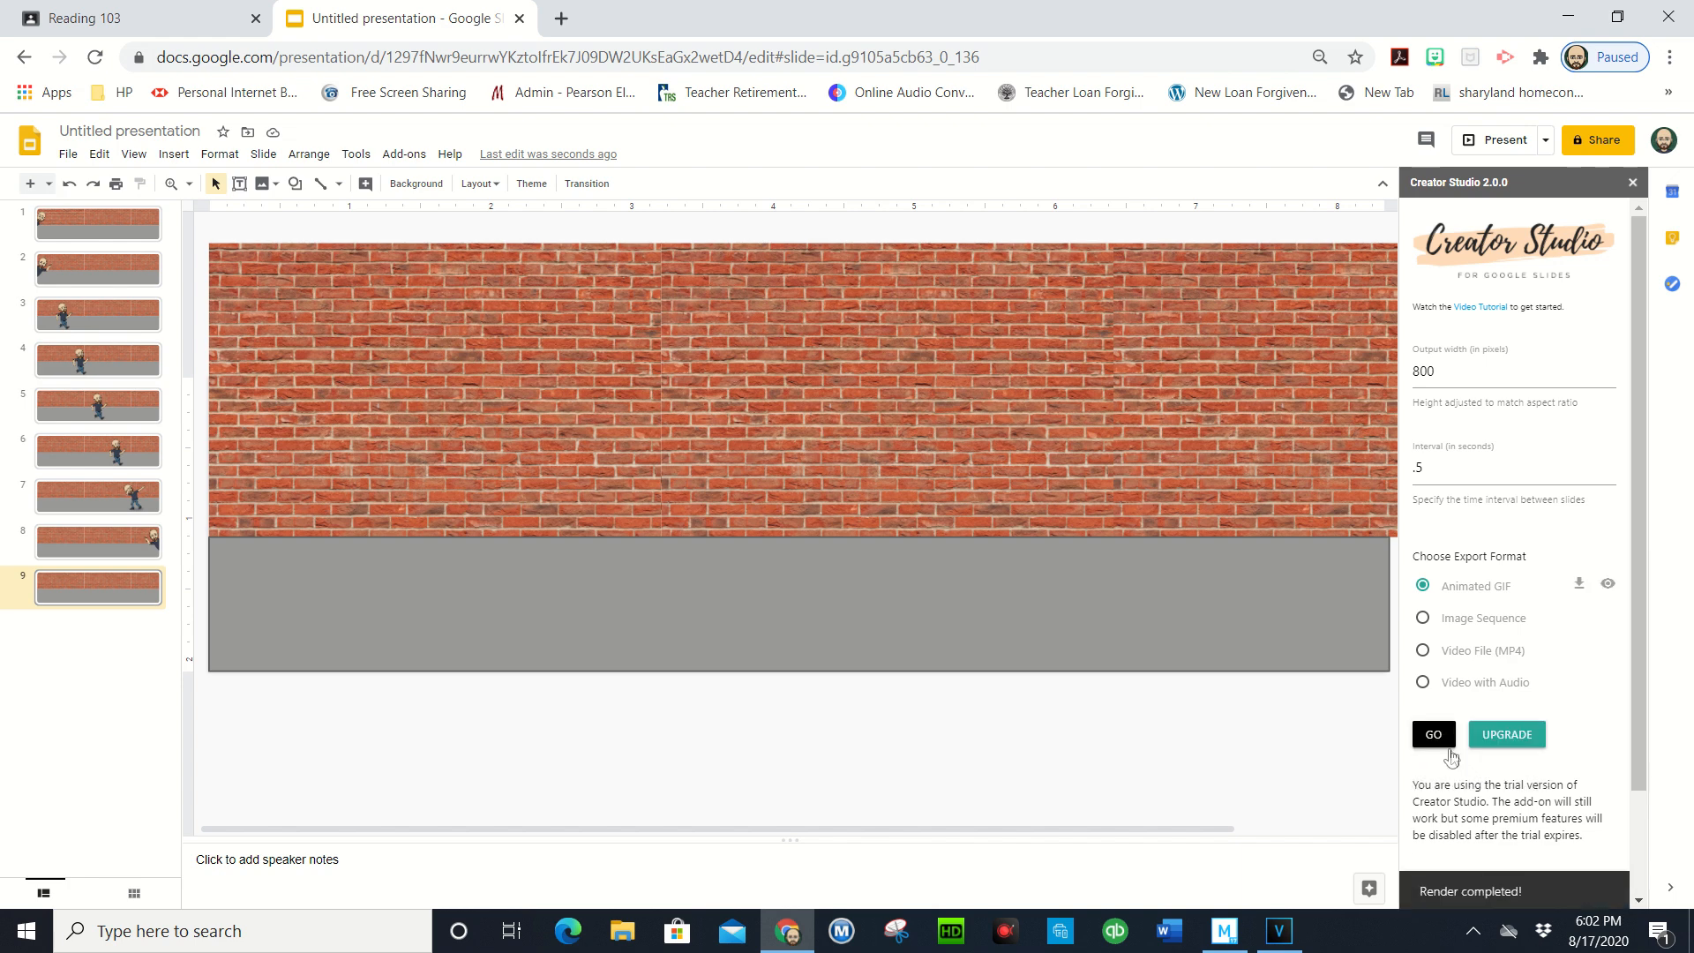
View the rendered GIF in Google Drive and download it
scroll(1500, 750, down, 2)
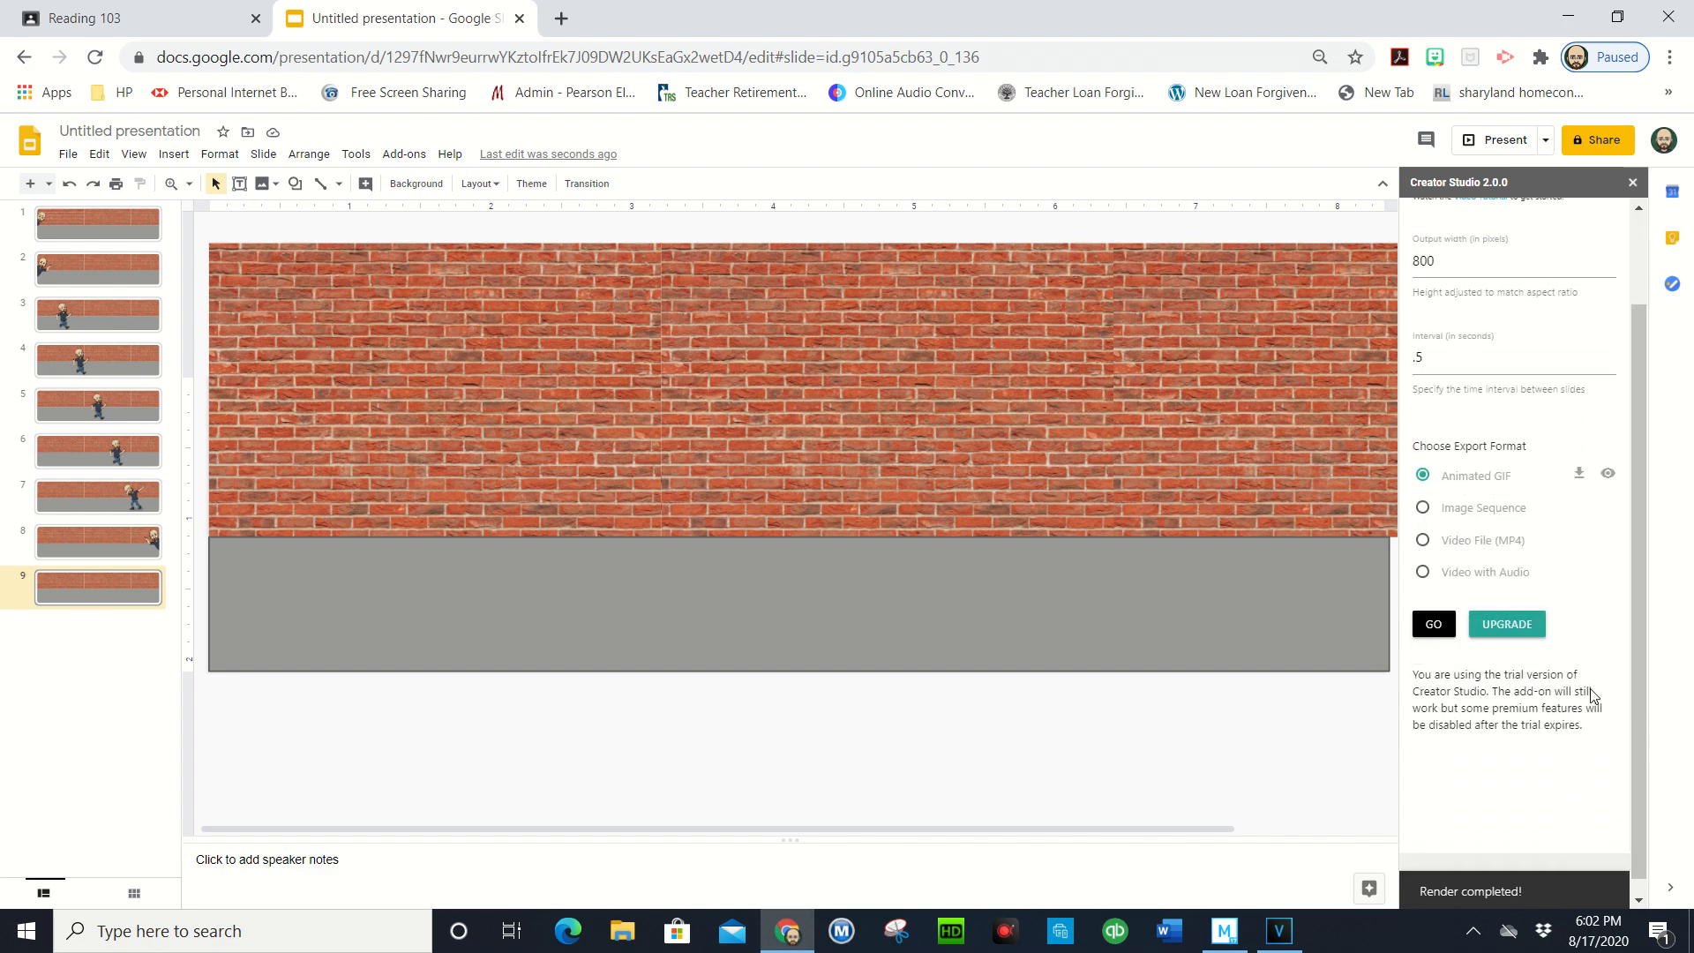
click(1609, 475)
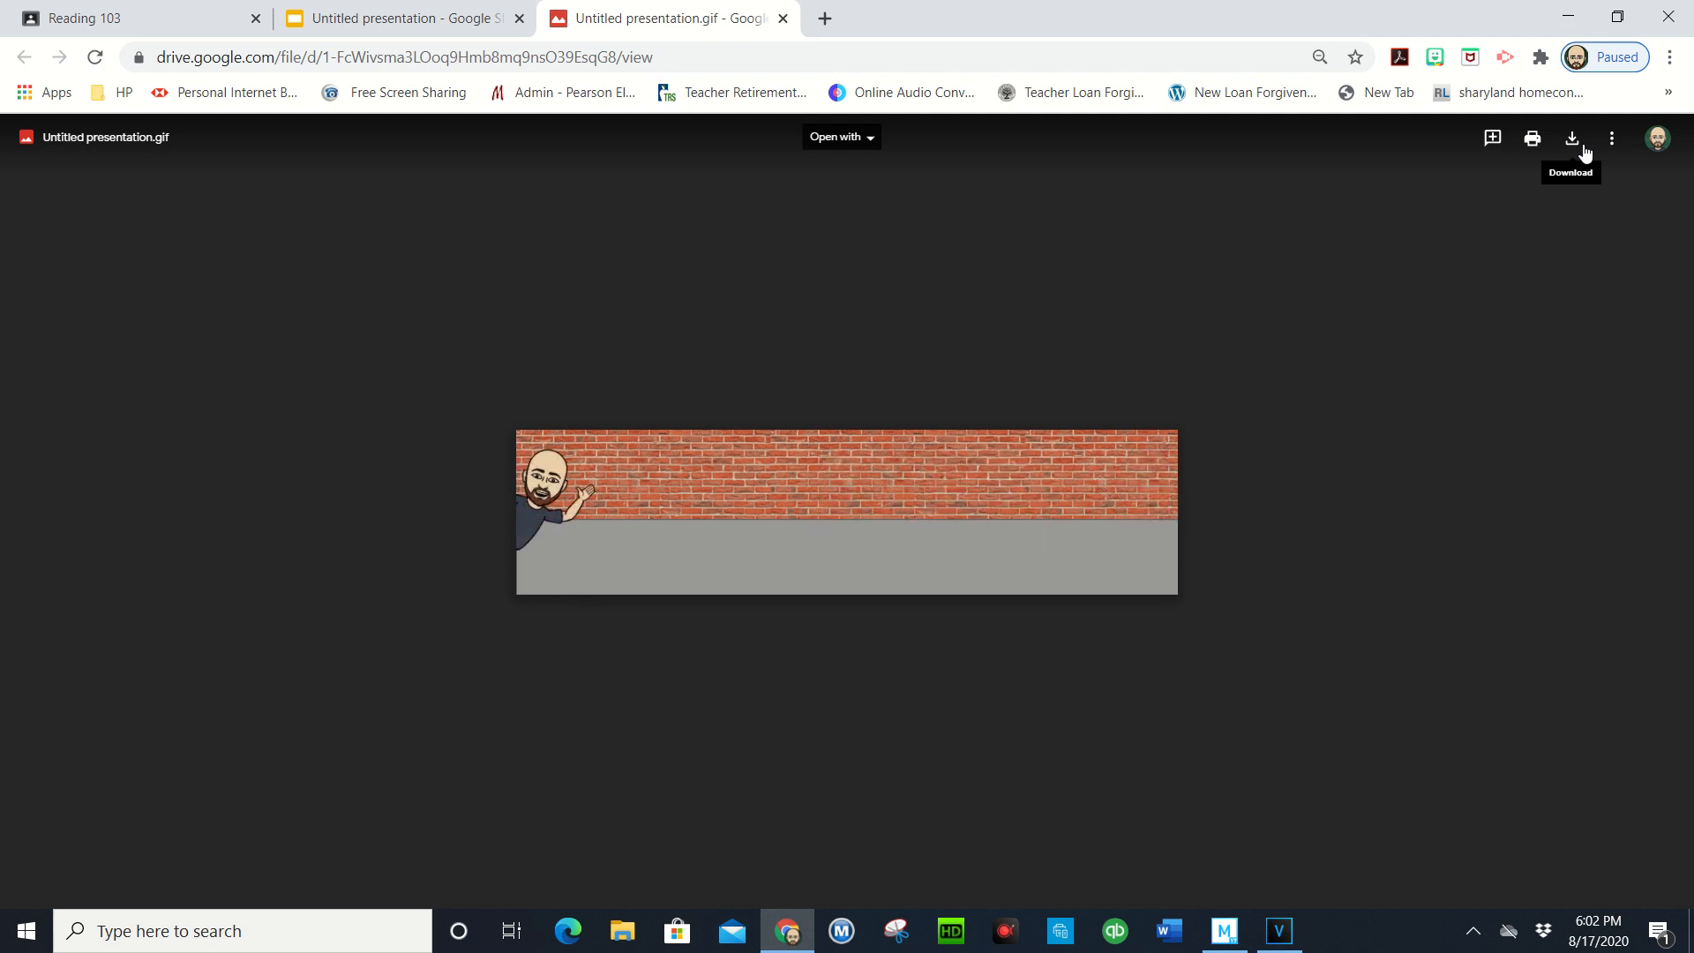
click(1572, 140)
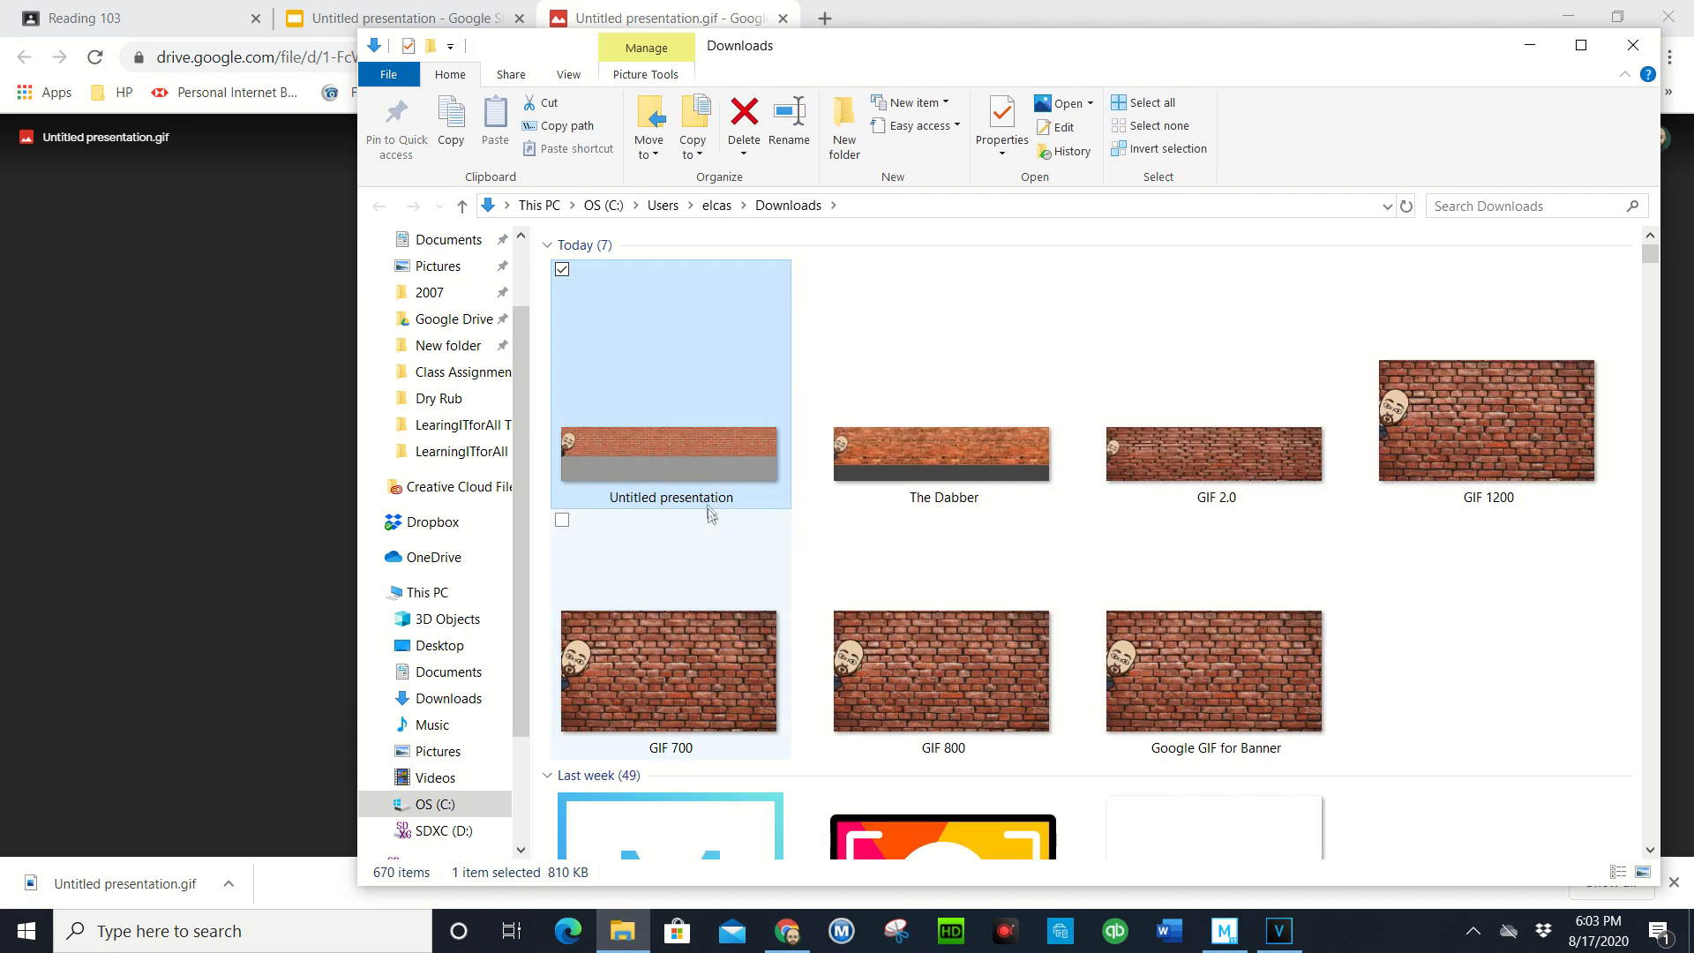
Rename the downloaded GIF as GIF CS in the Downloads folder and close the folder window
click(703, 499)
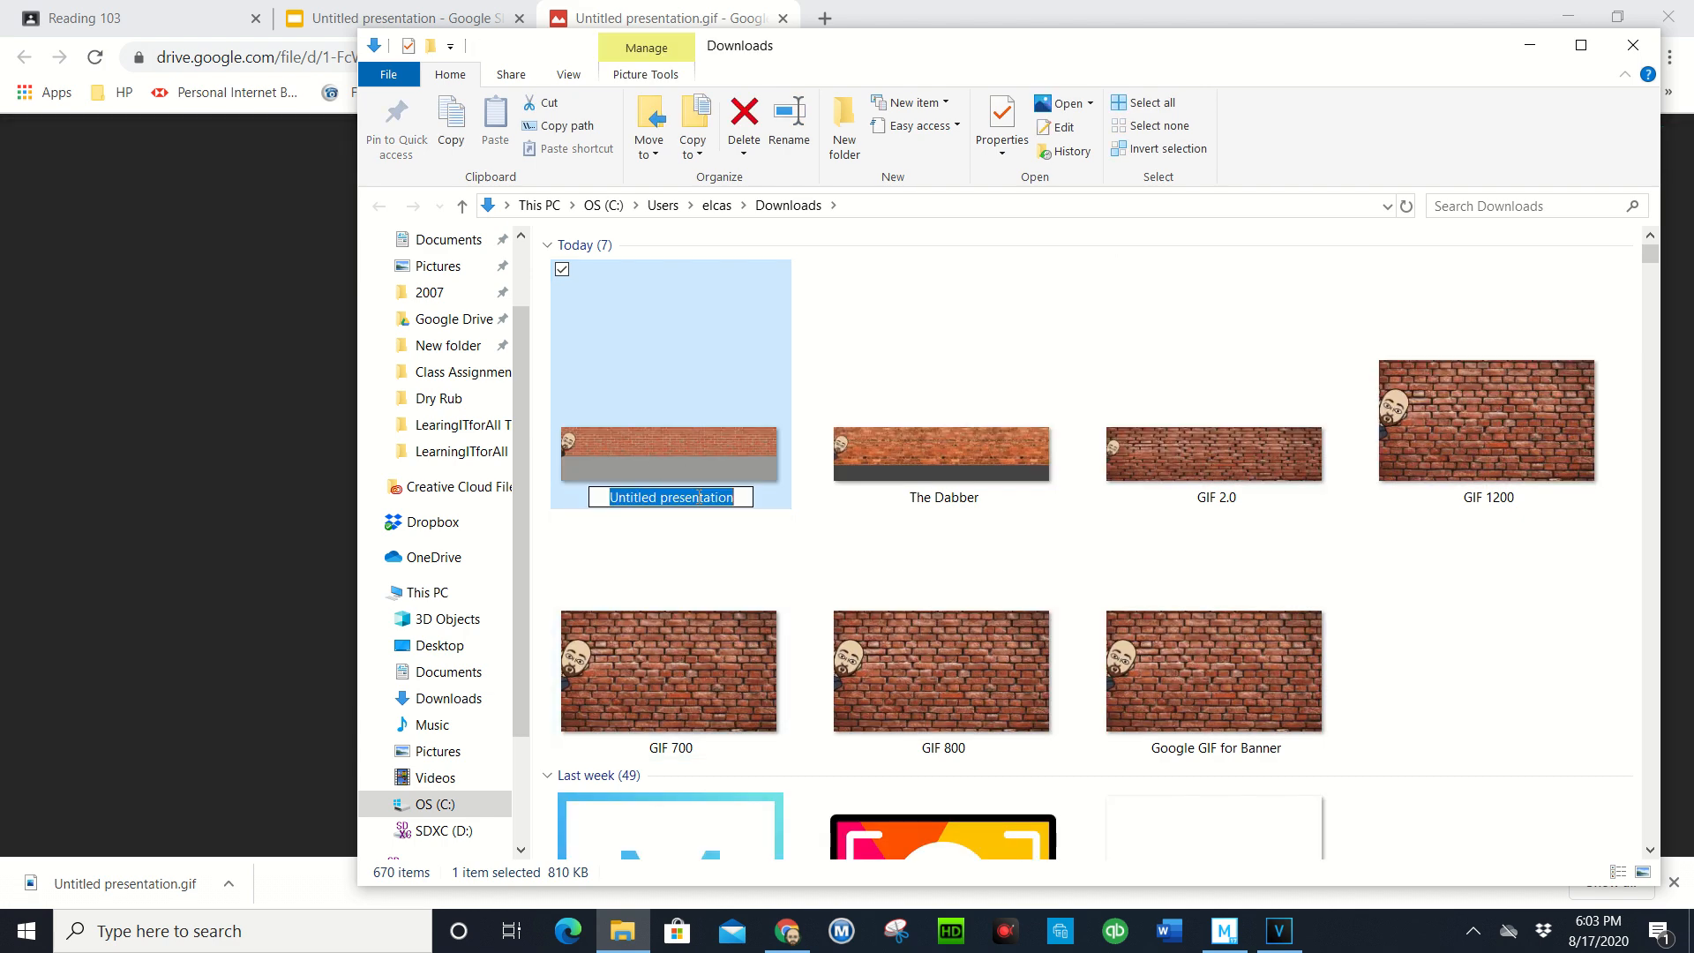
text(GIF CS)
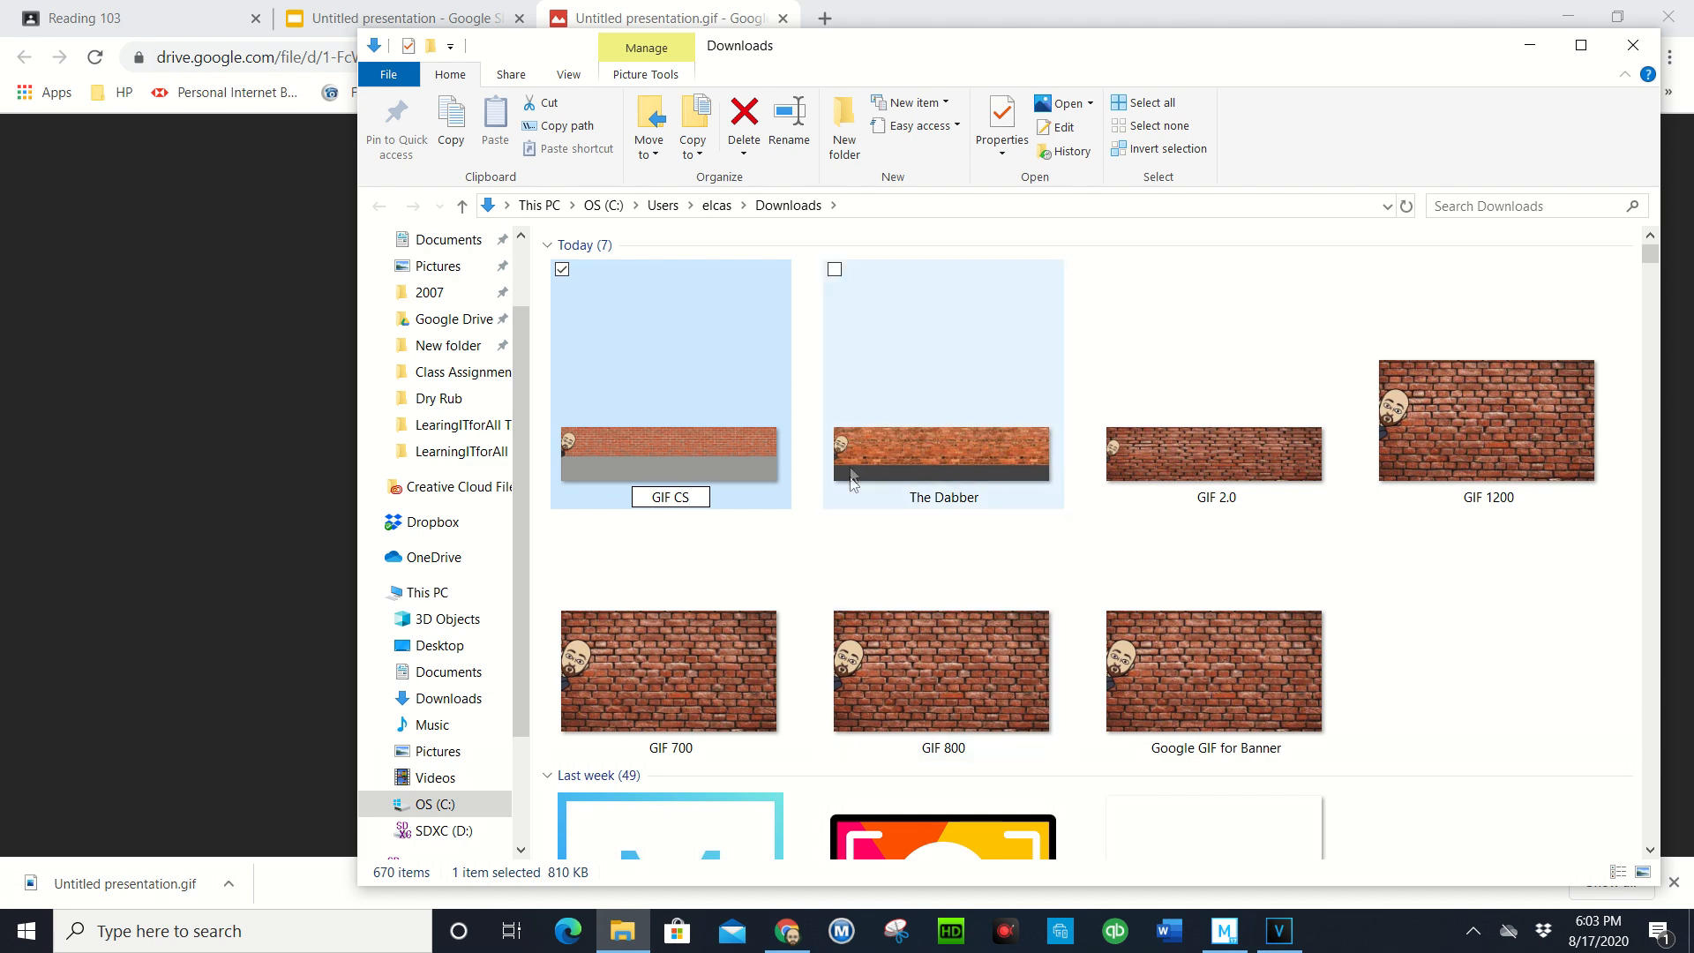
click(954, 368)
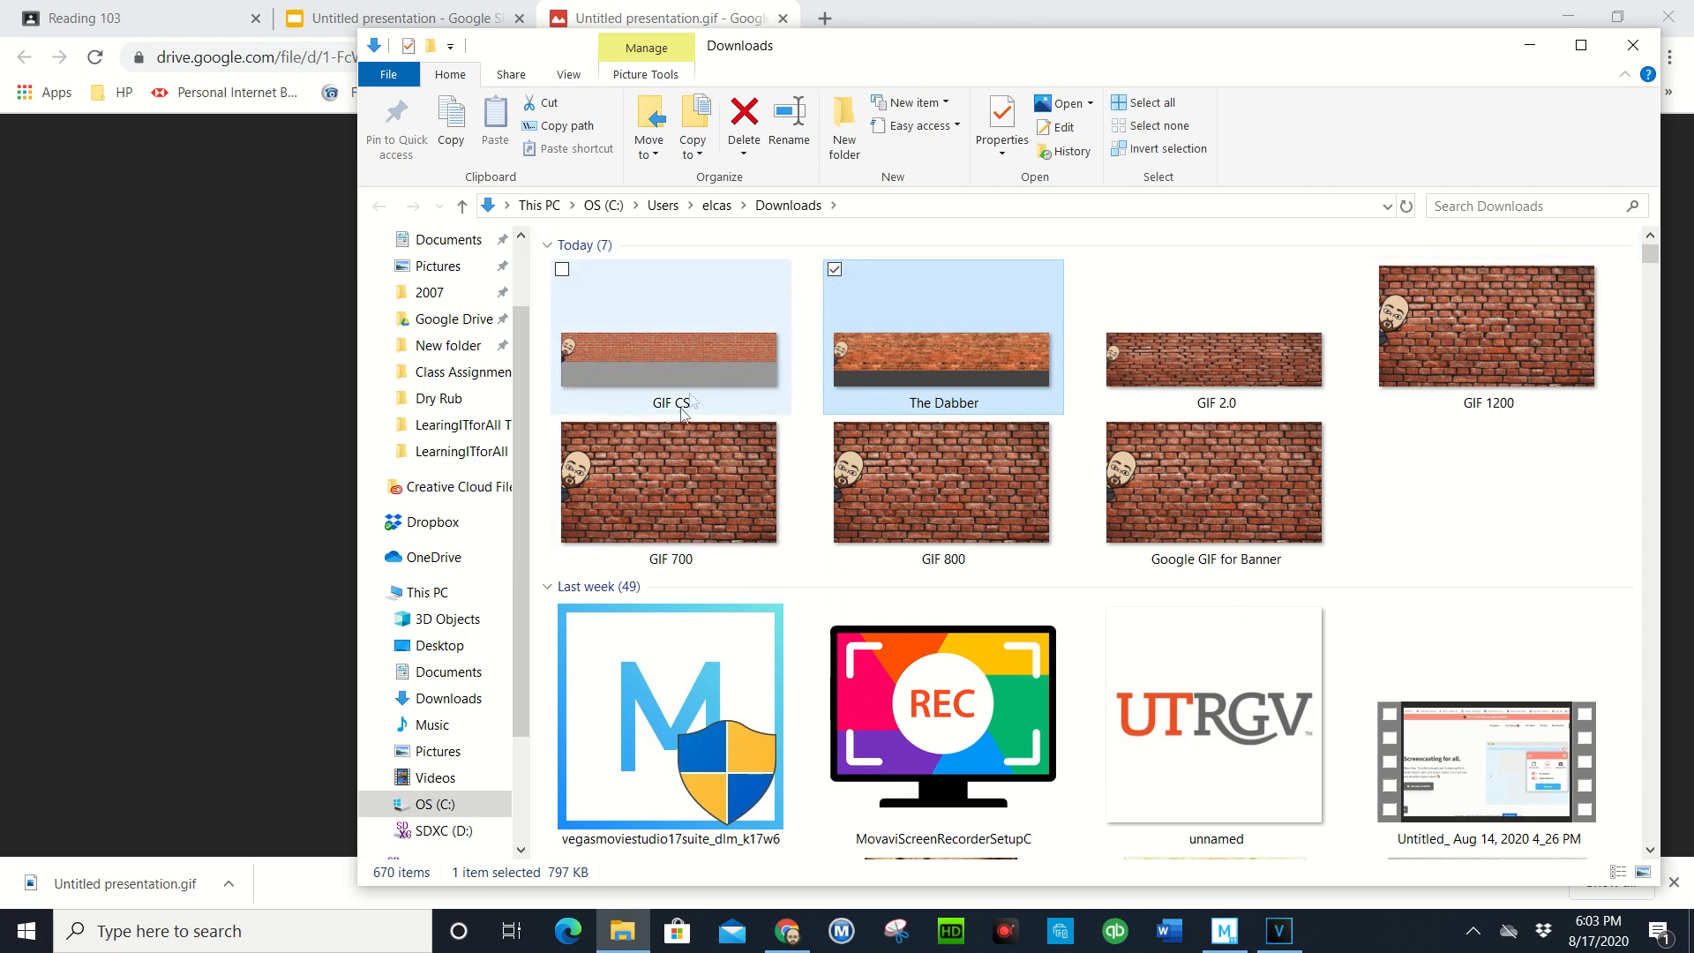
click(1629, 54)
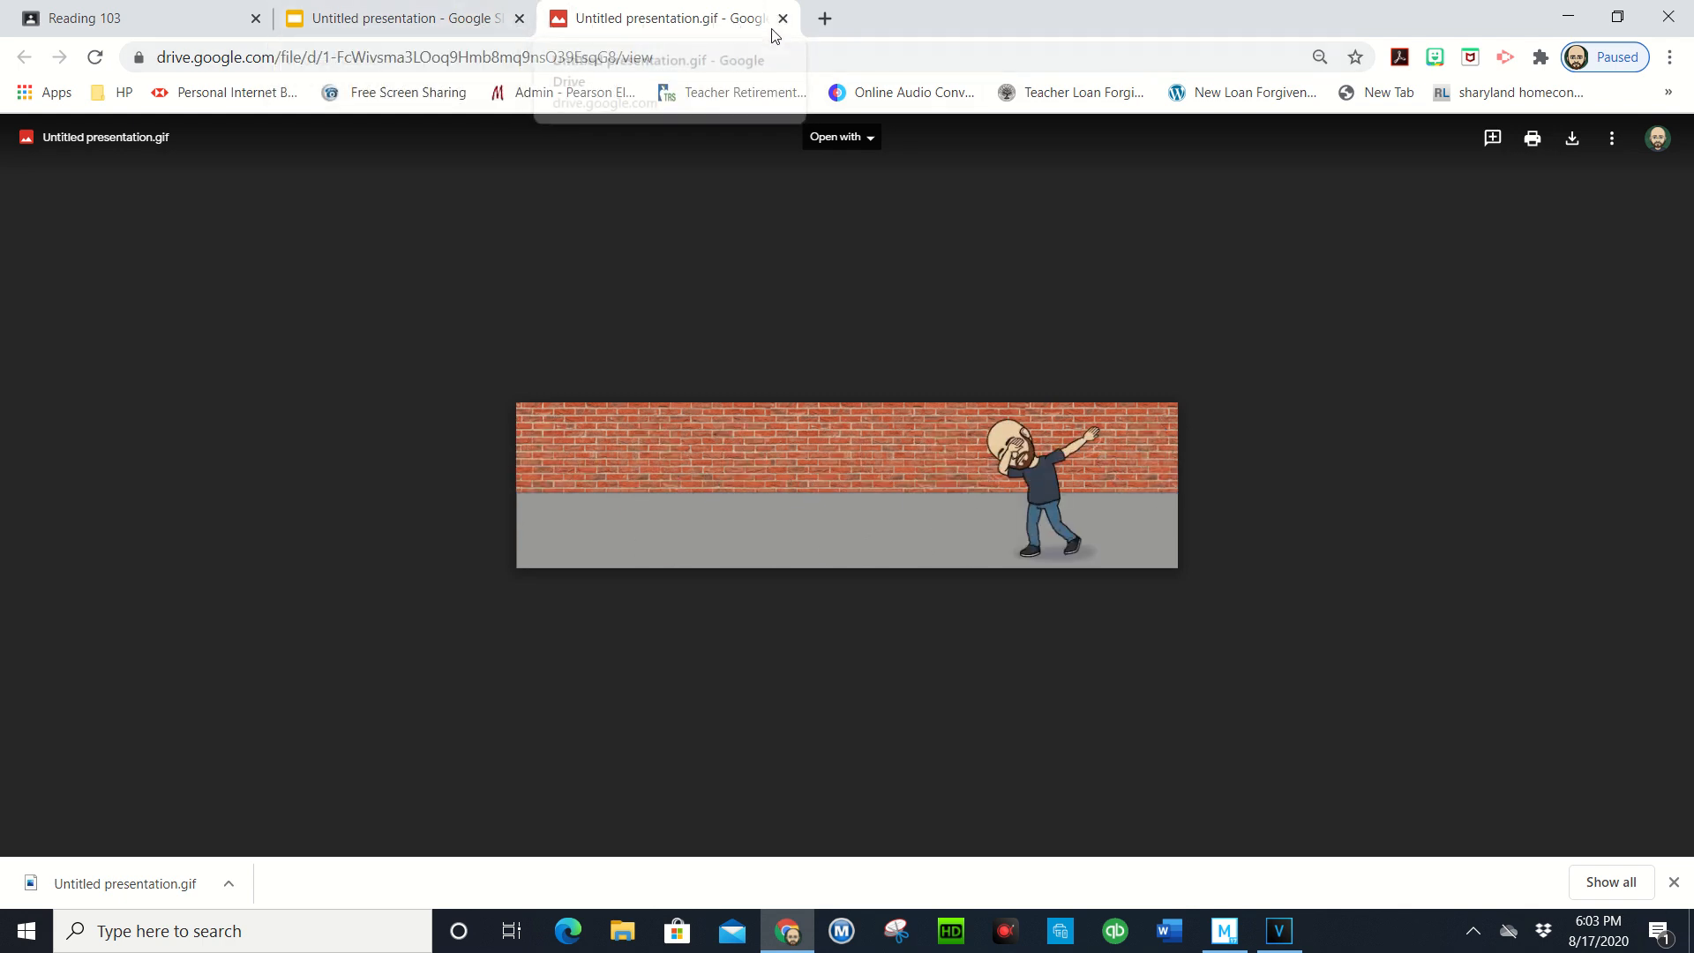
Close the GIF preview in Google Drive and the Creator Studio add-on in the presentation
click(473, 20)
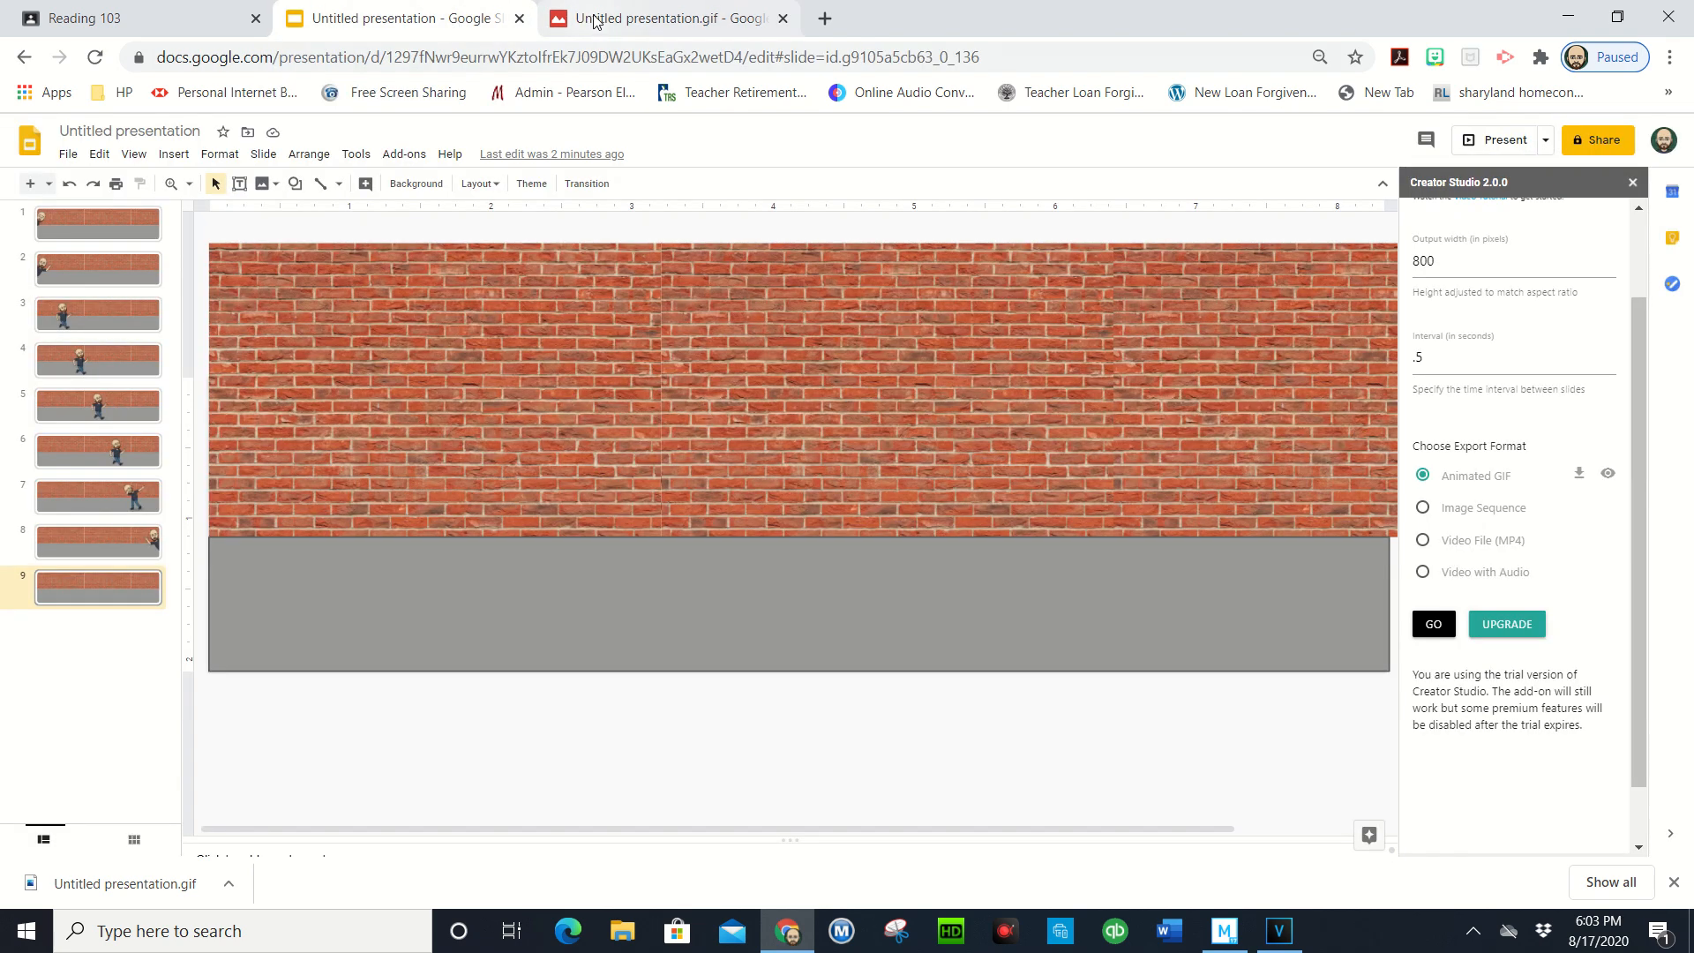
click(622, 22)
click(782, 19)
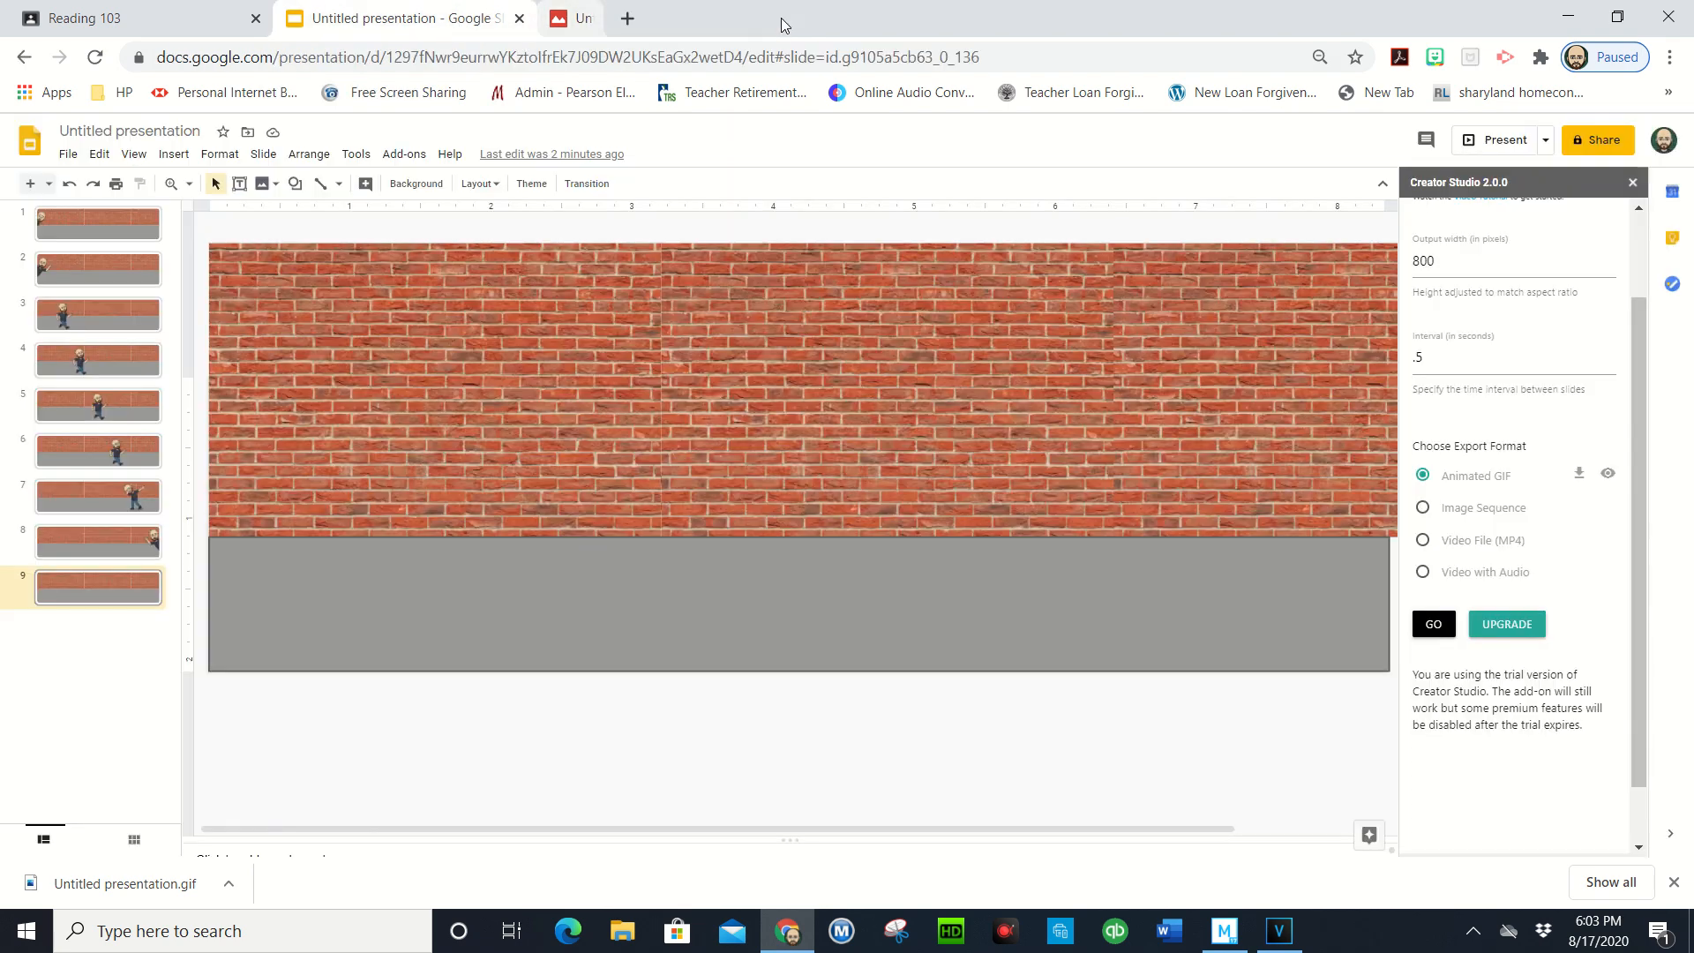
click(1632, 184)
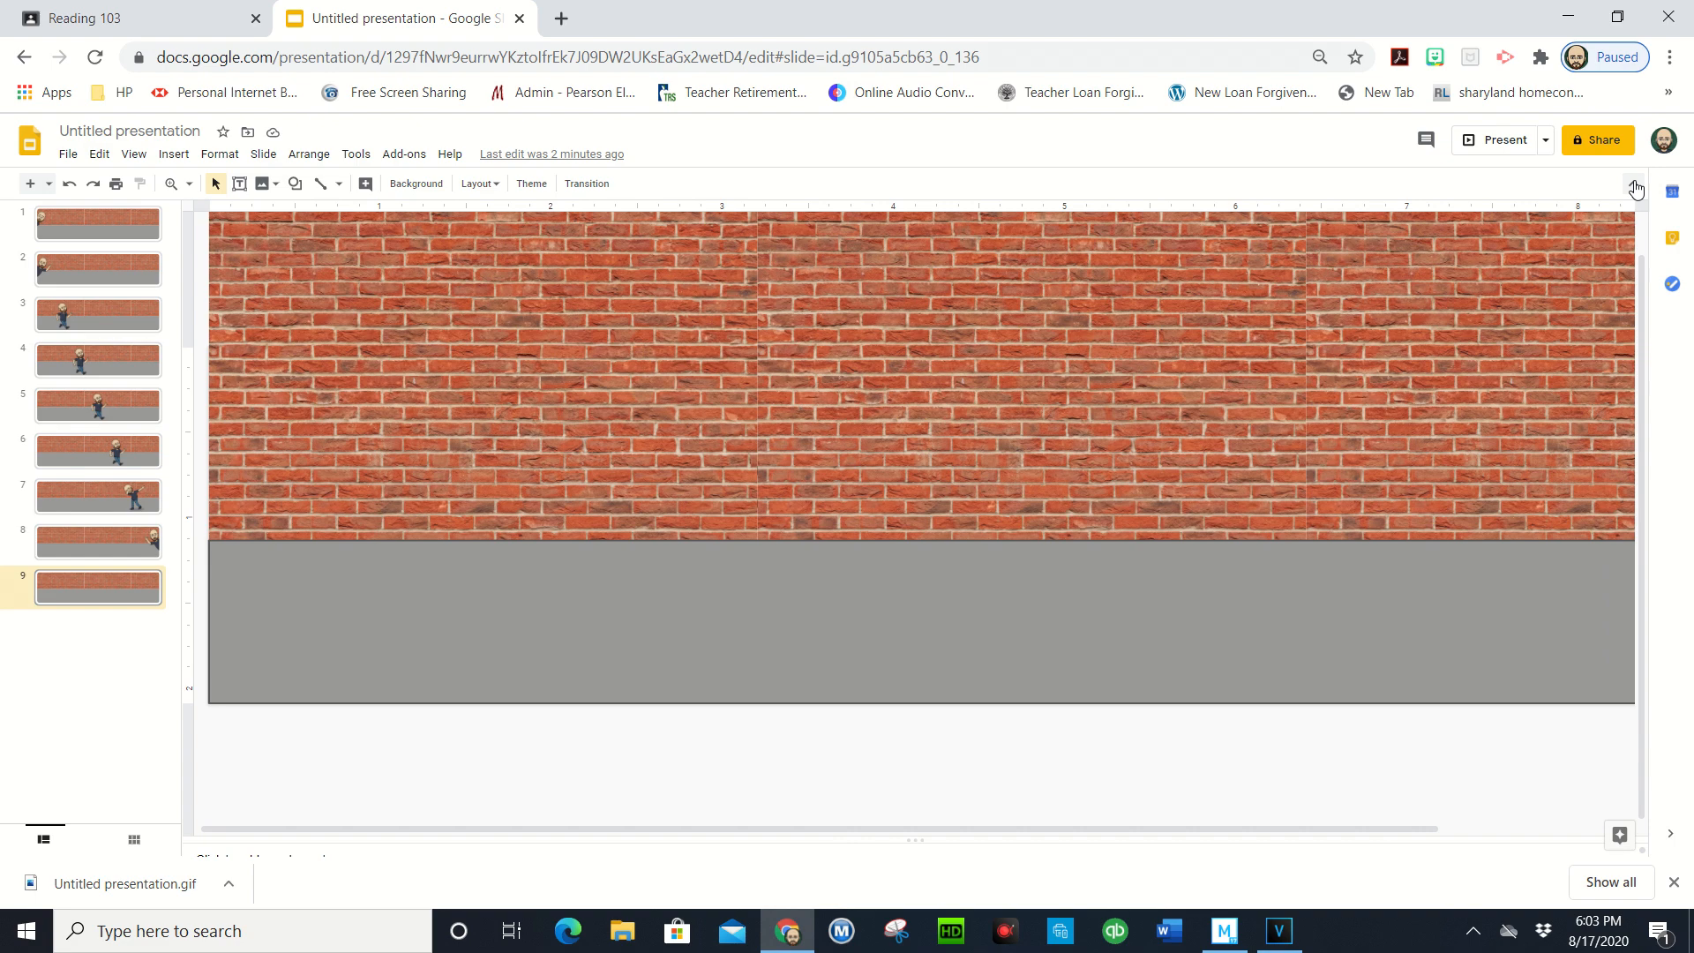
Search the web for tall tweets in a new browser tab and open the Tall Tweets site at its Tall Tweets Classic section
click(562, 19)
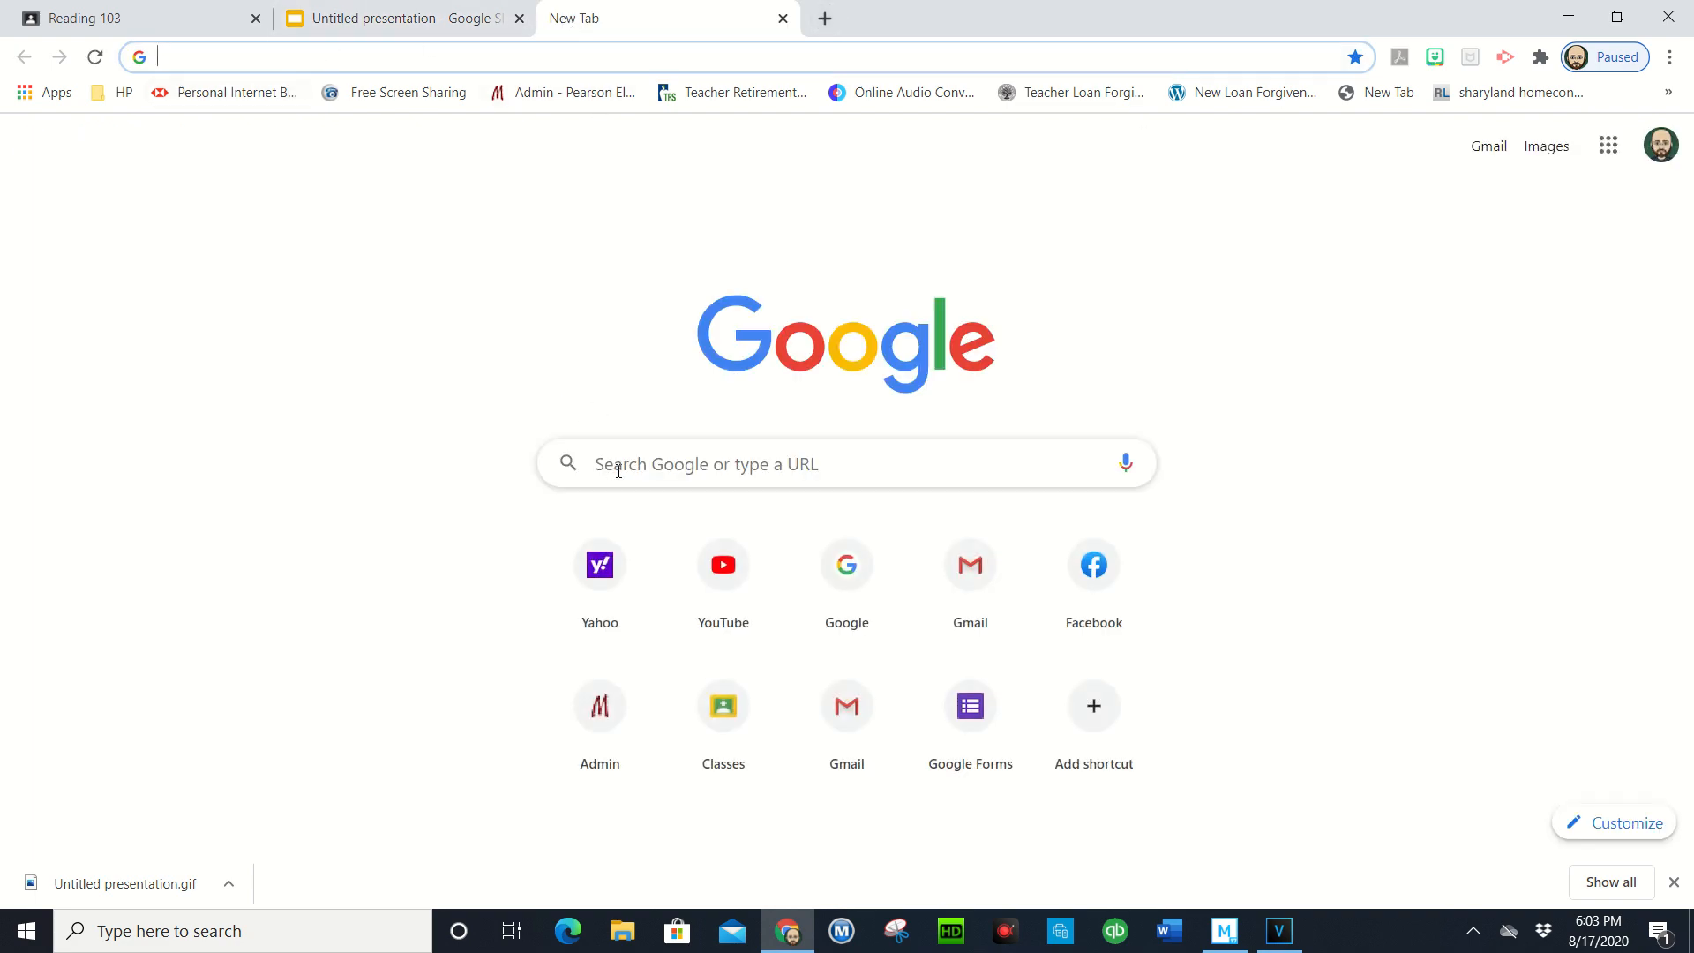
text(tall)
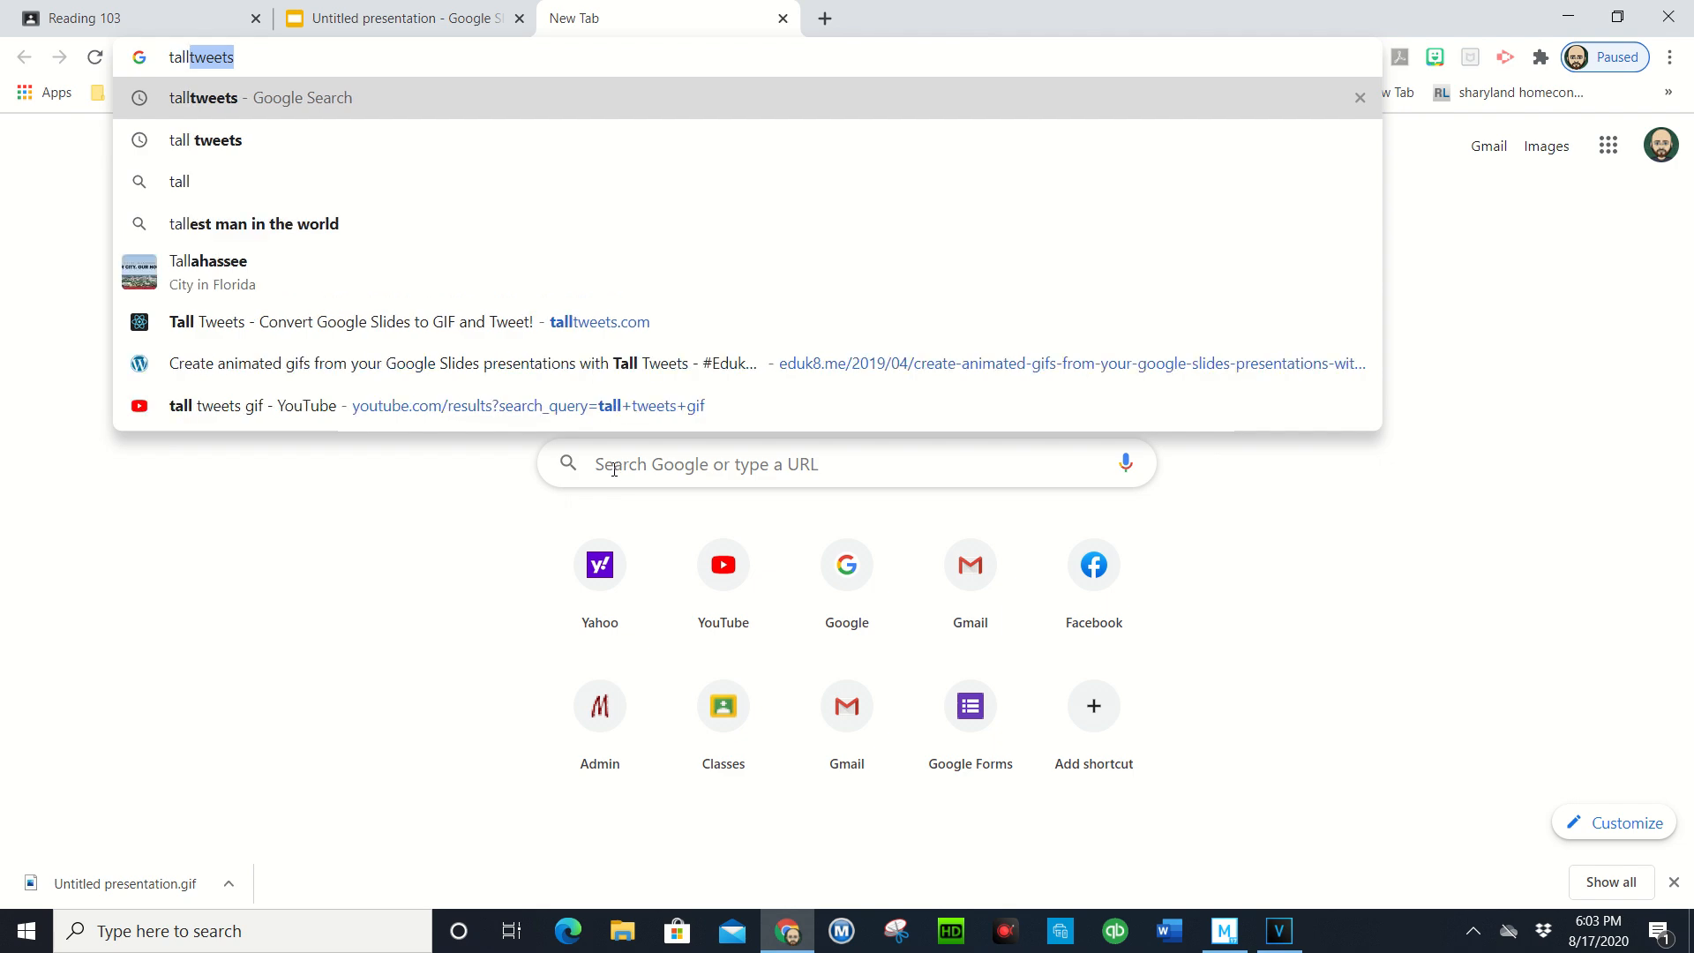
click(241, 138)
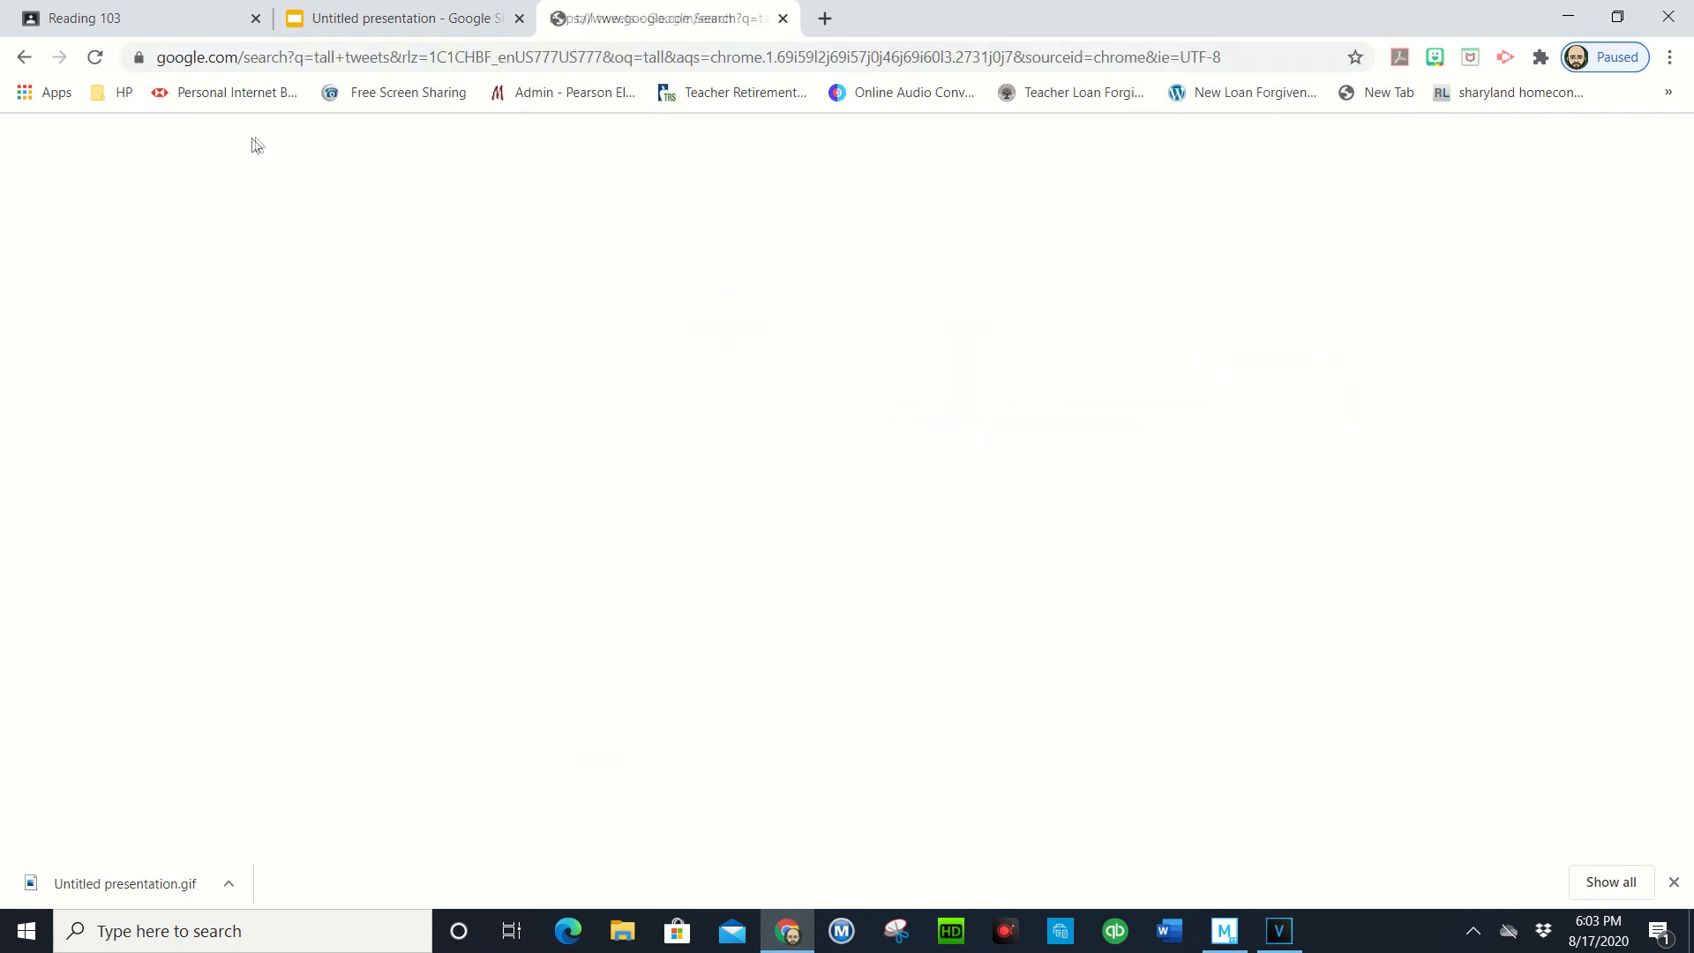
click(347, 346)
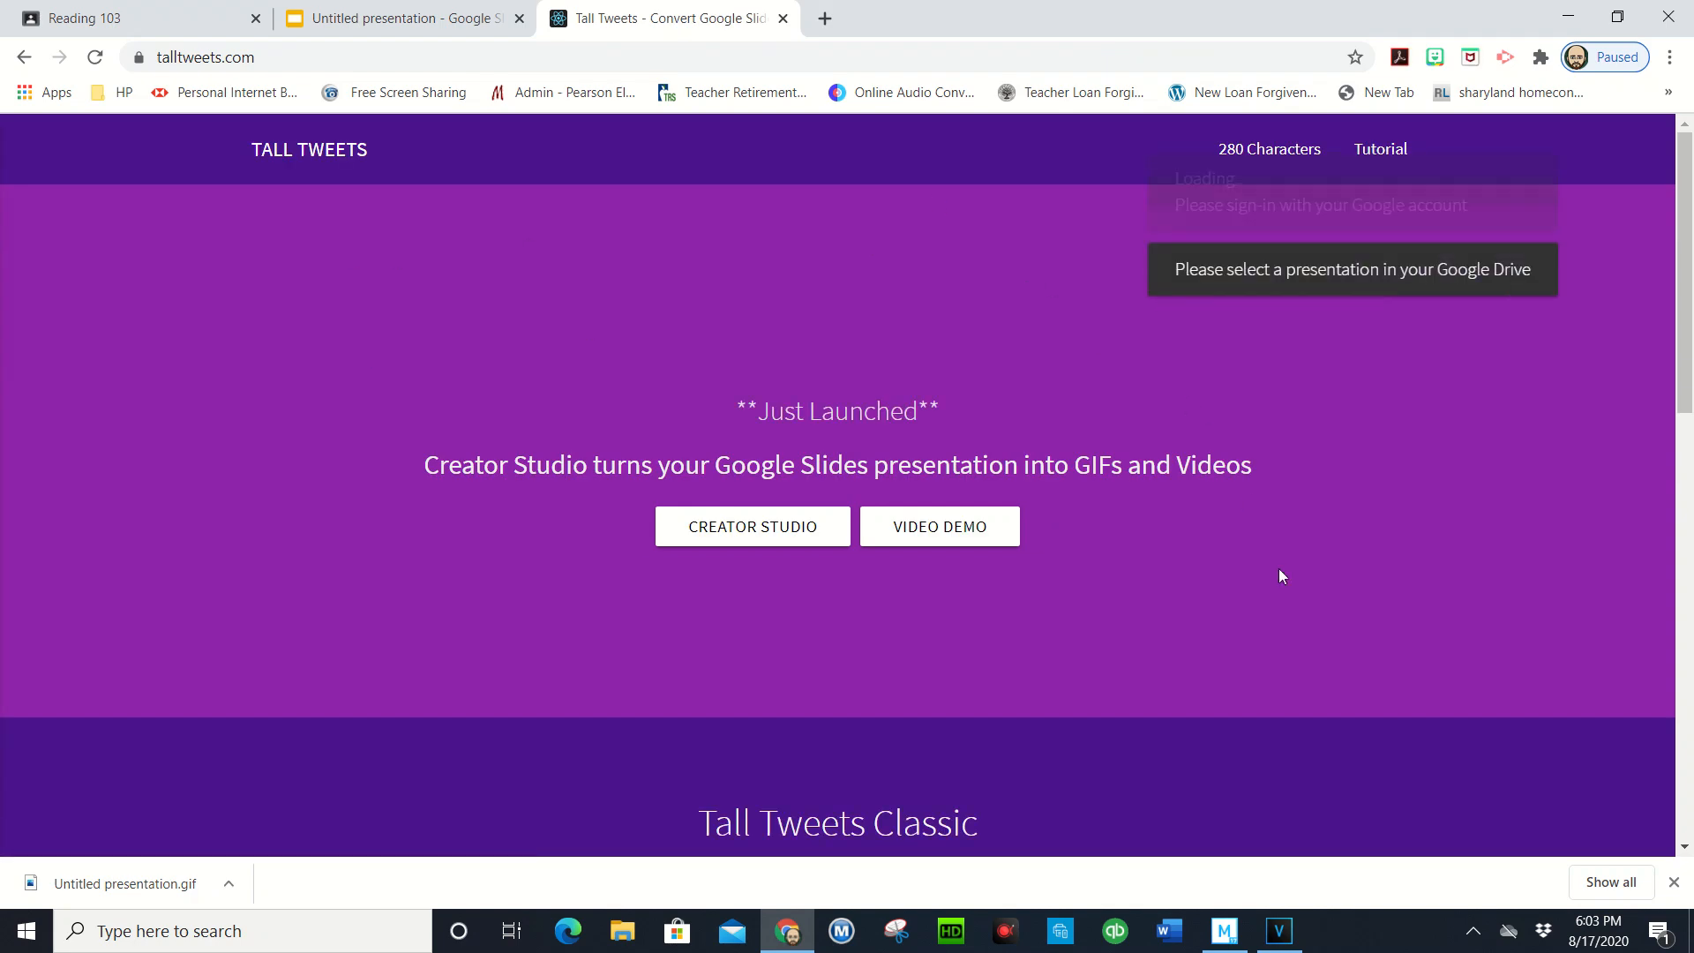
scroll(1004, 344, down, 5)
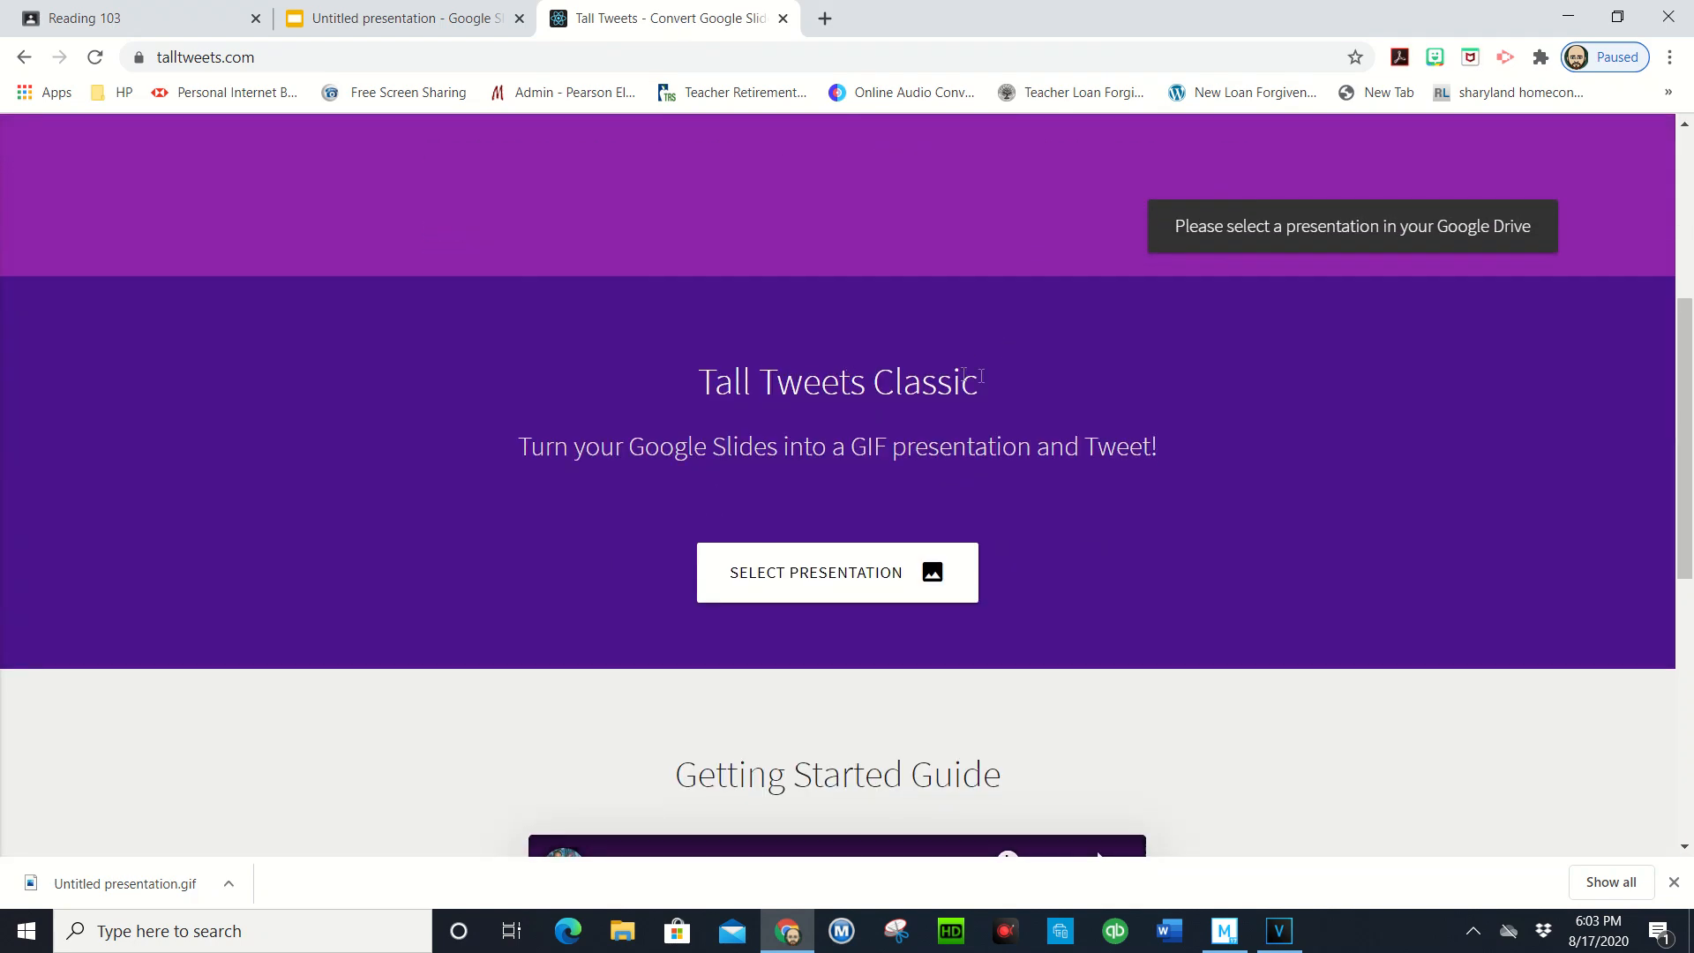
scroll(796, 547, down, 3)
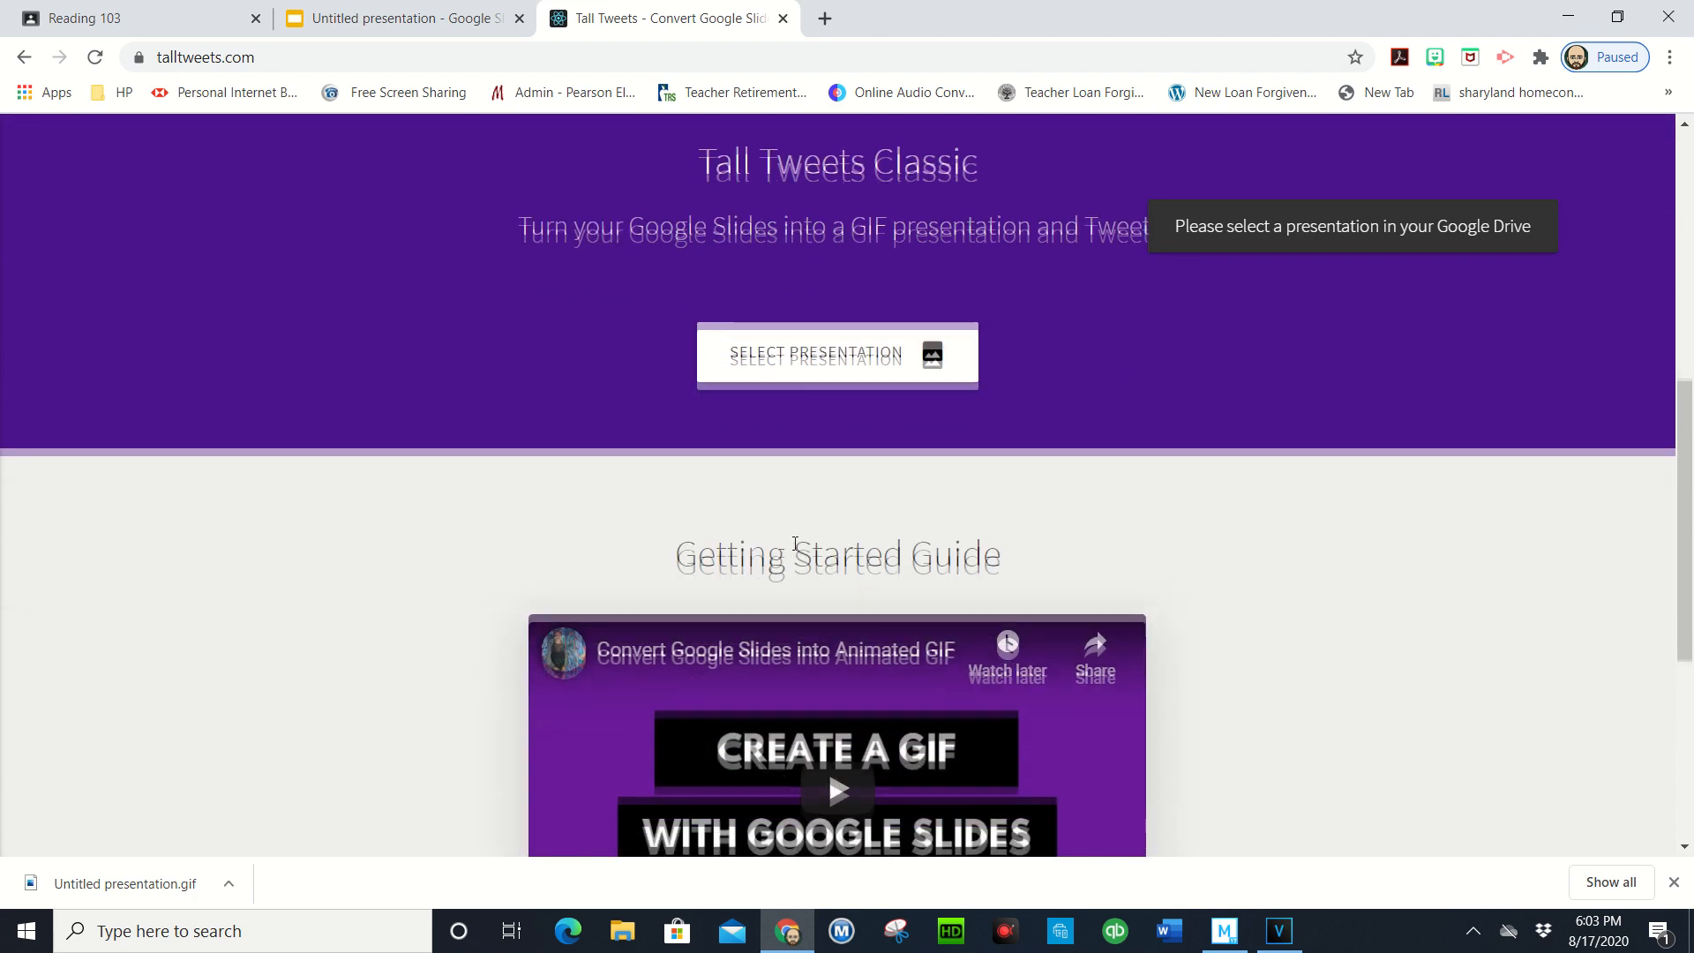
scroll(800, 534, up, 4)
Return to the Google Slides presentation and rename it as Intro Banner for Math
click(344, 20)
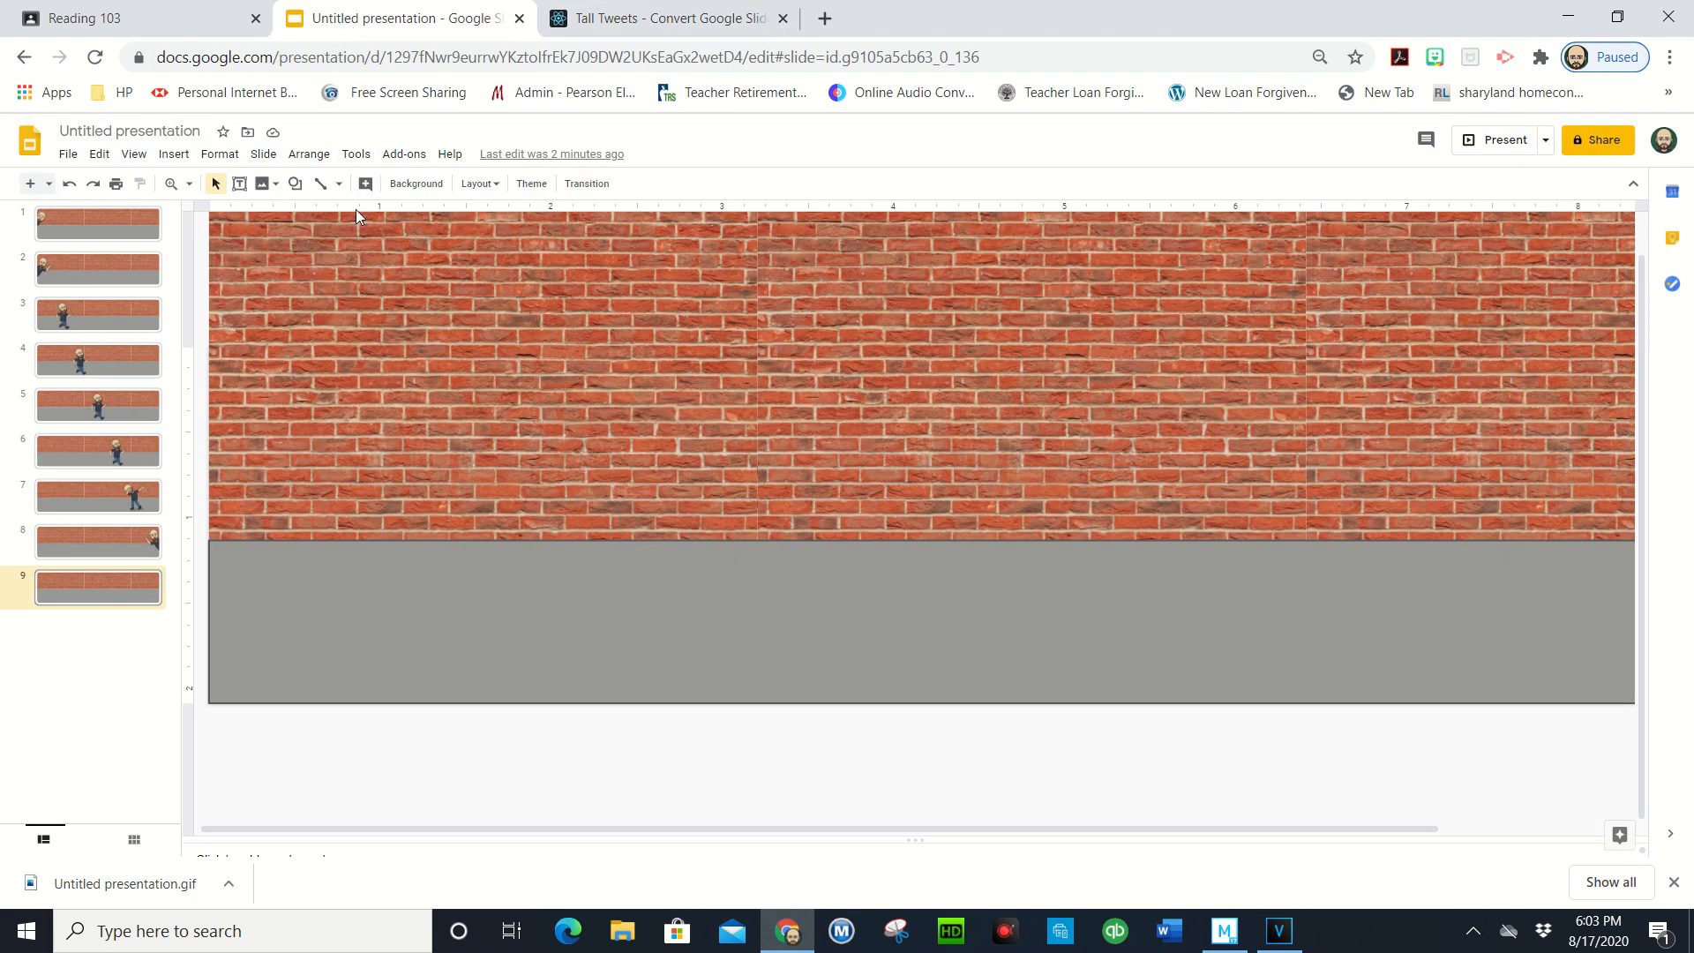
click(133, 130)
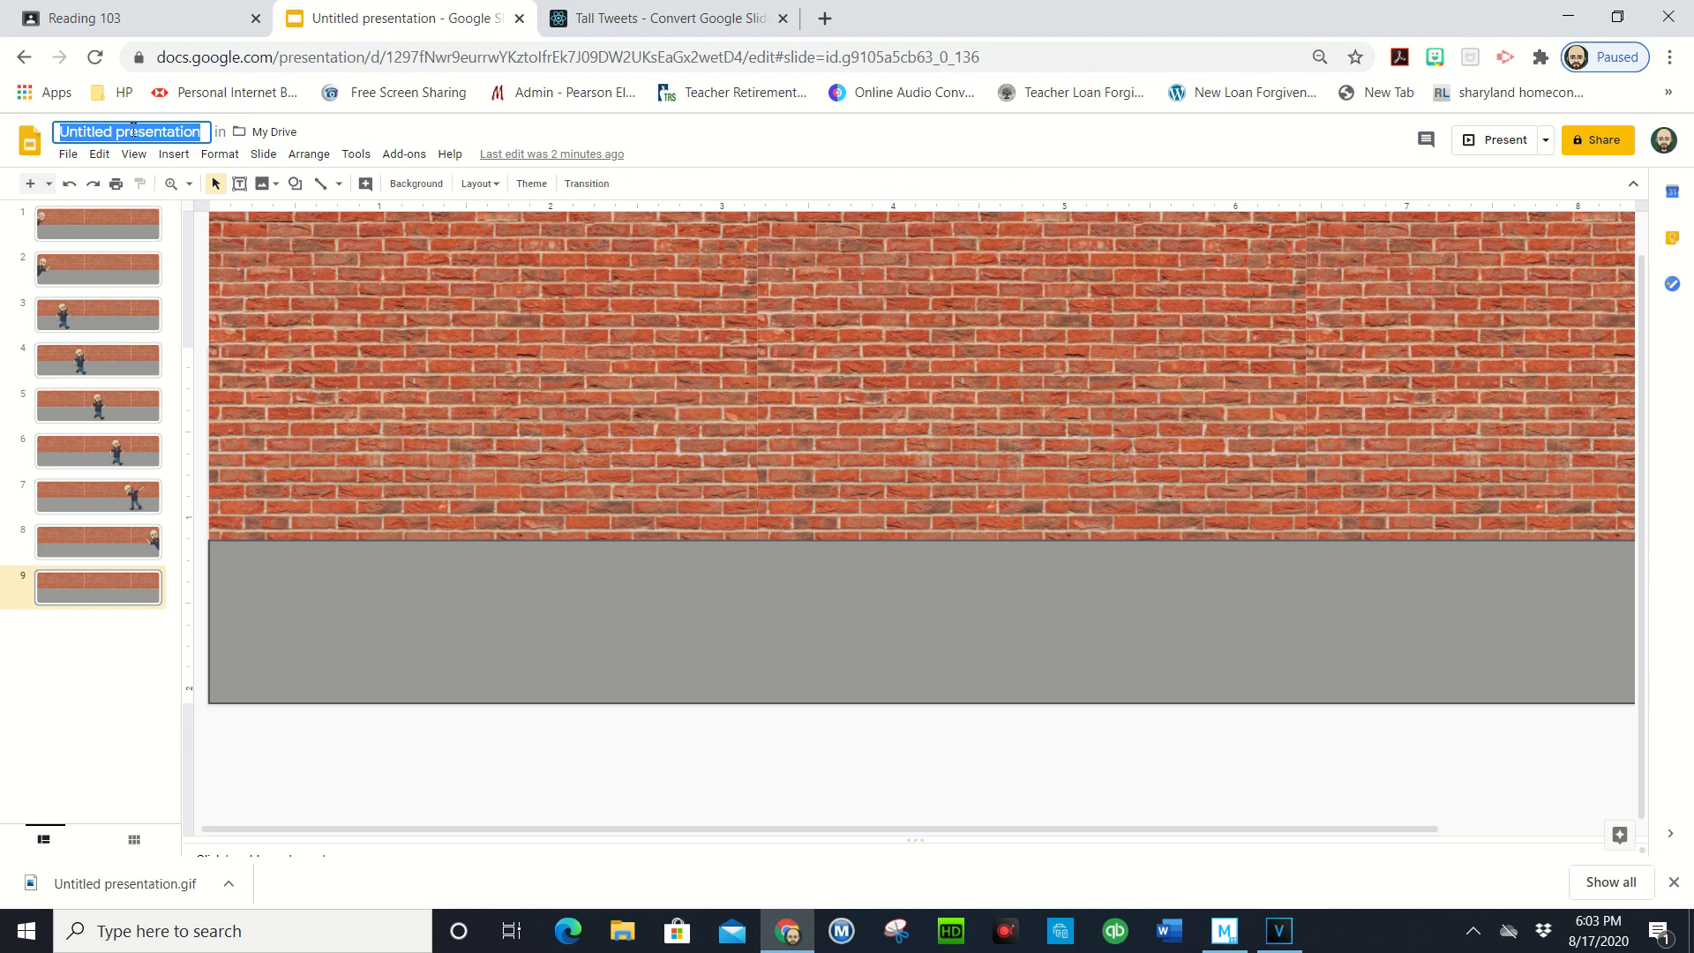
key(BackSpace)
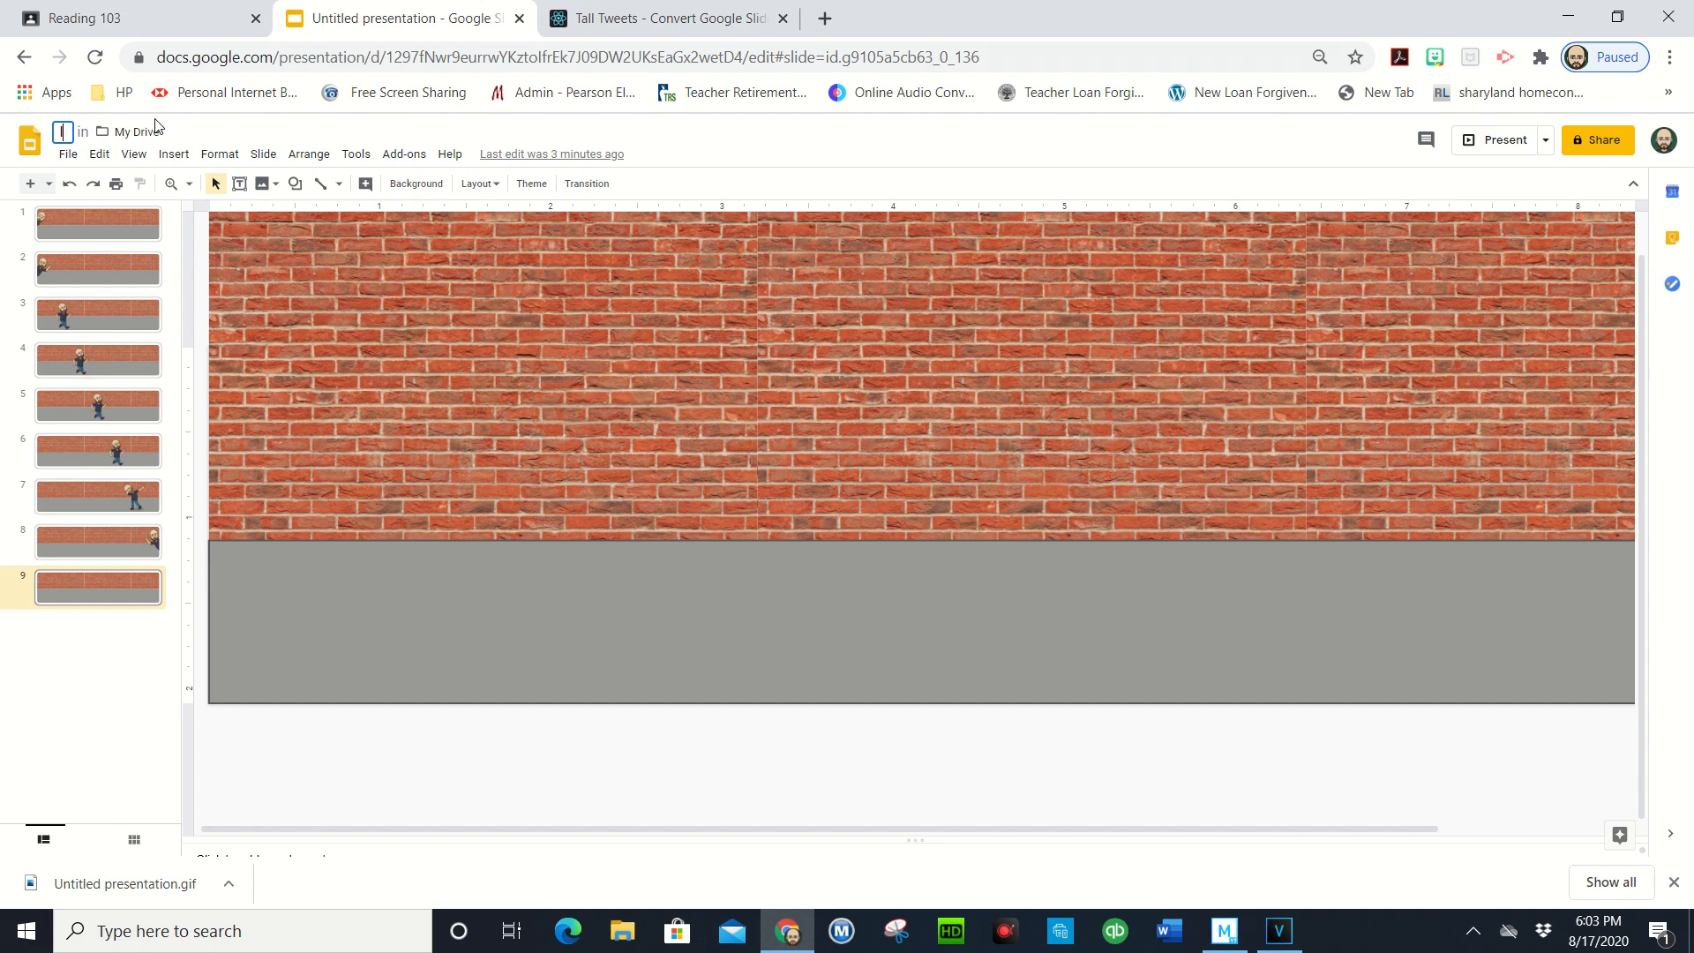
text(Intro Banner fo)
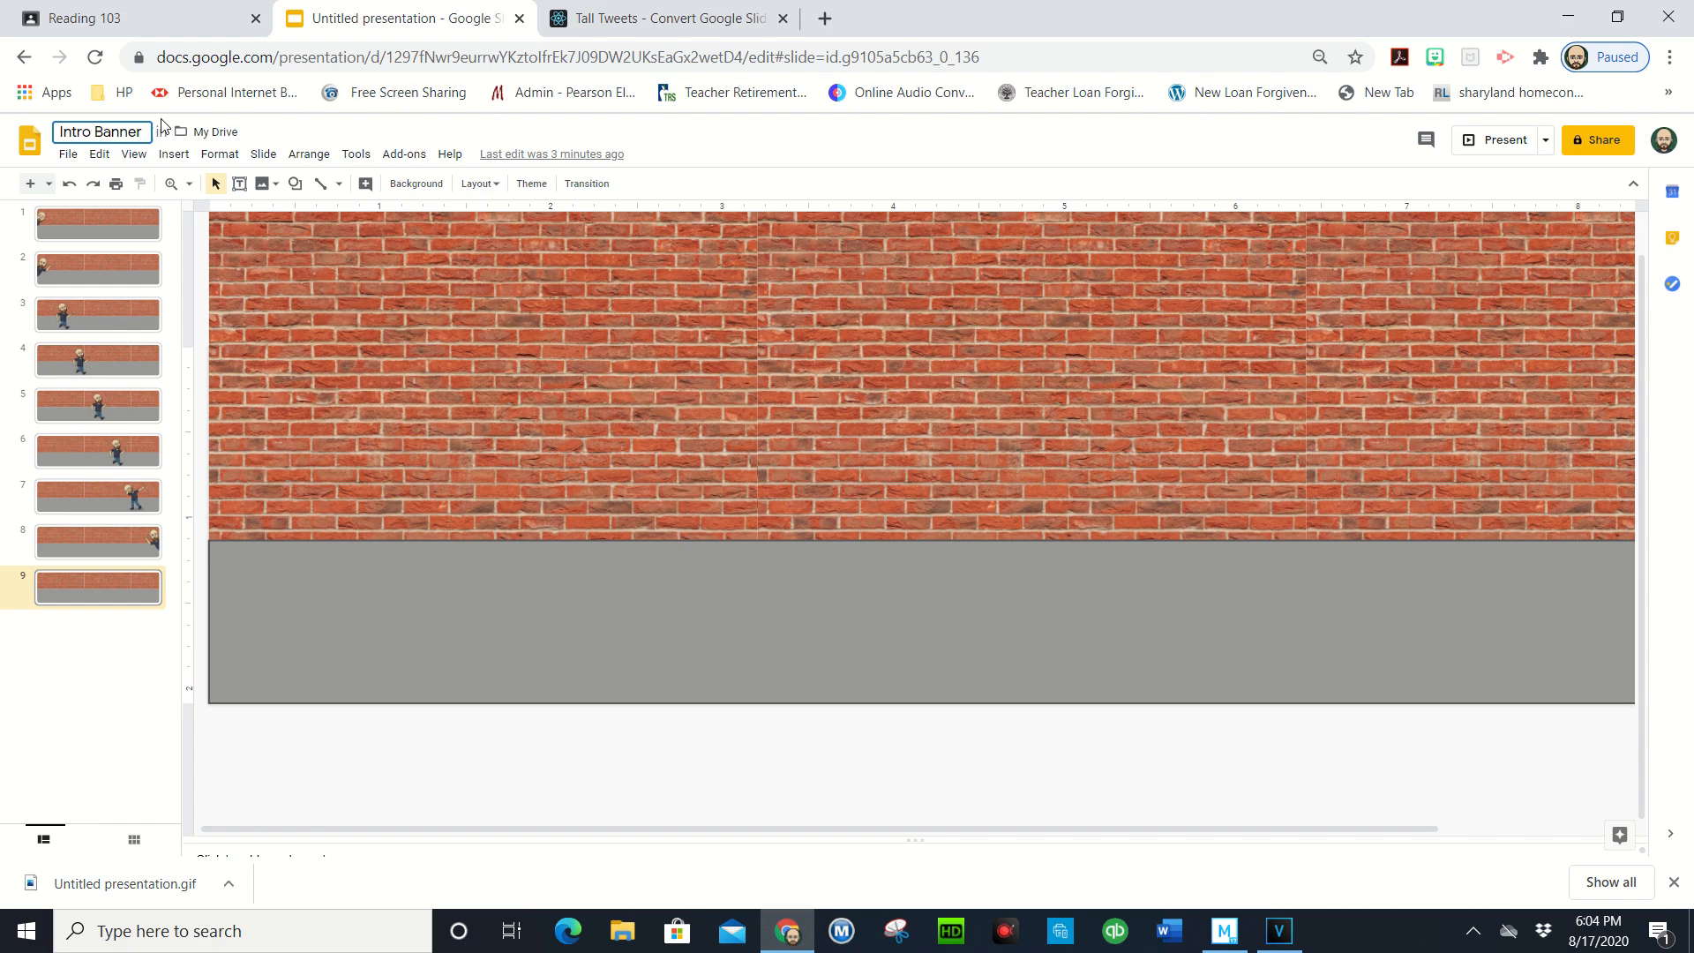
text(r Math)
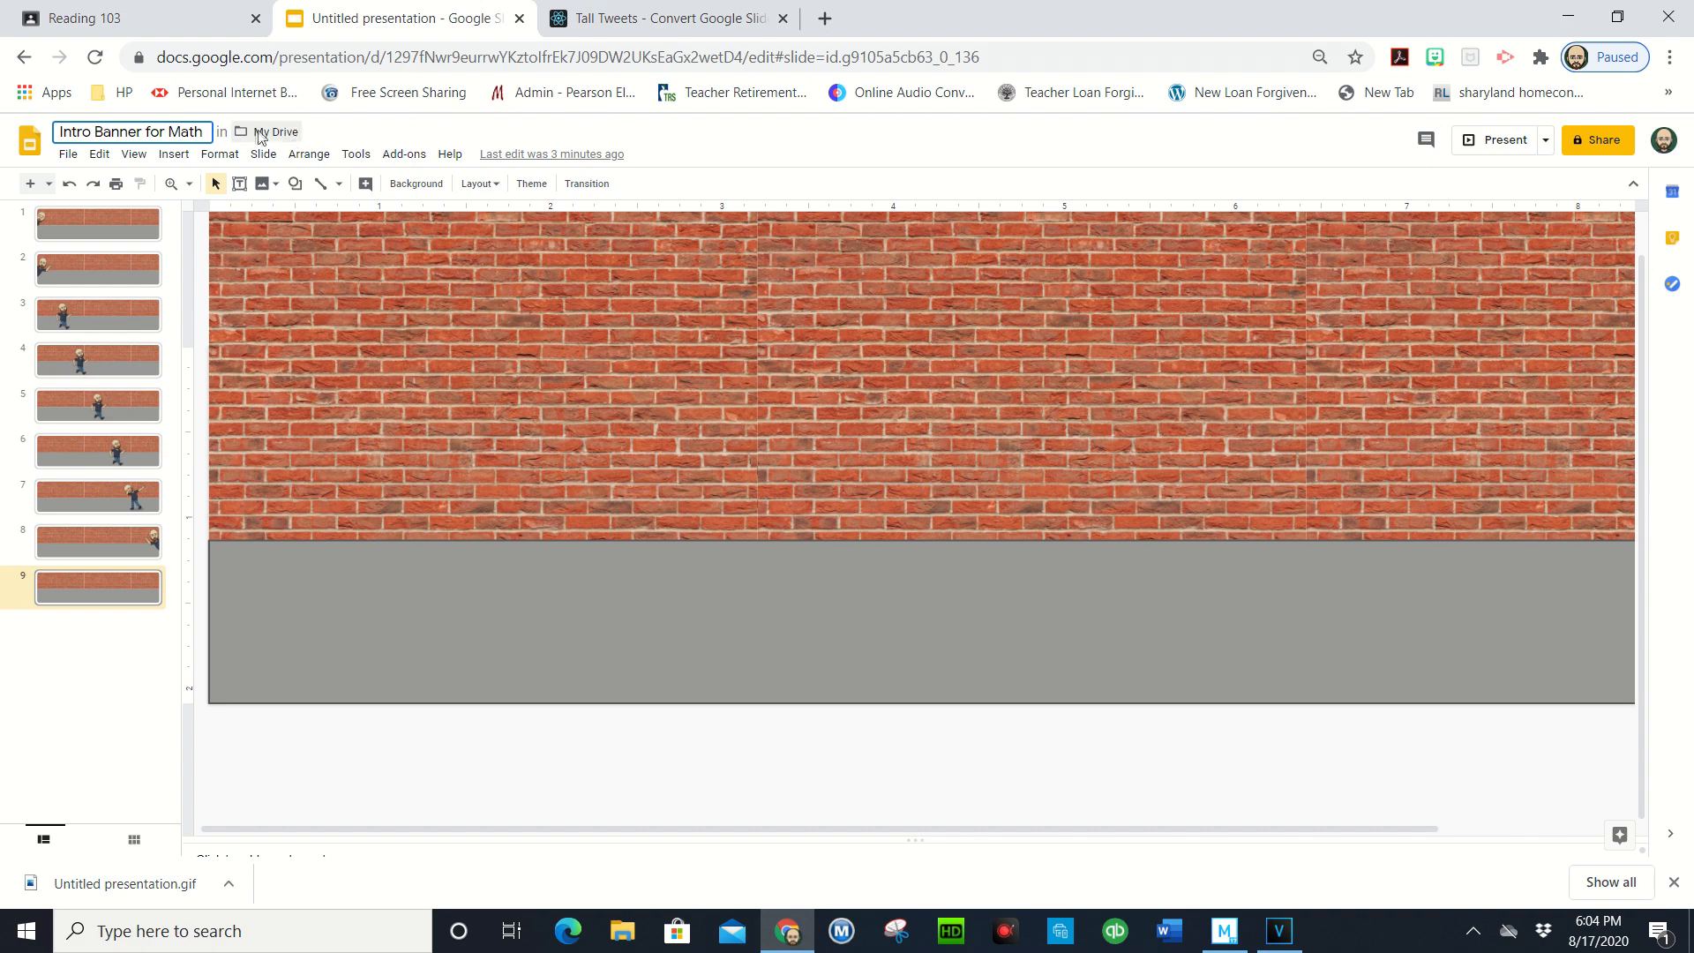
click(275, 132)
click(159, 133)
click(434, 320)
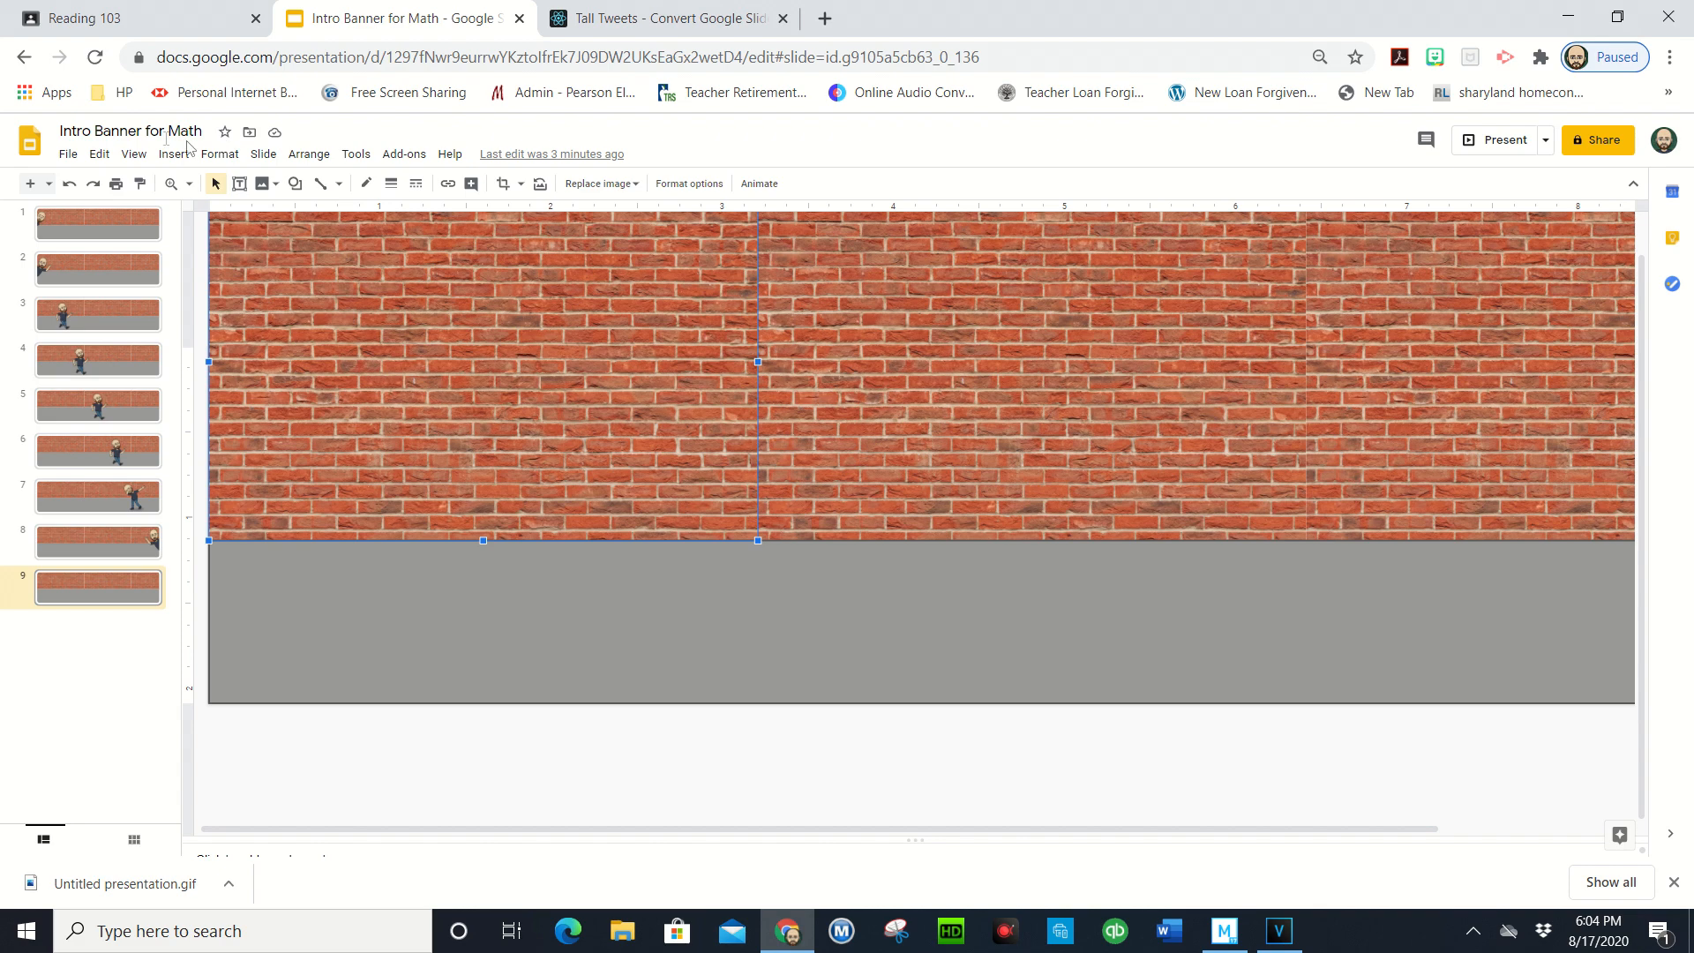
Switch back to Tall Tweets and select the Intro Banner for Math presentation as the GIF source
click(628, 20)
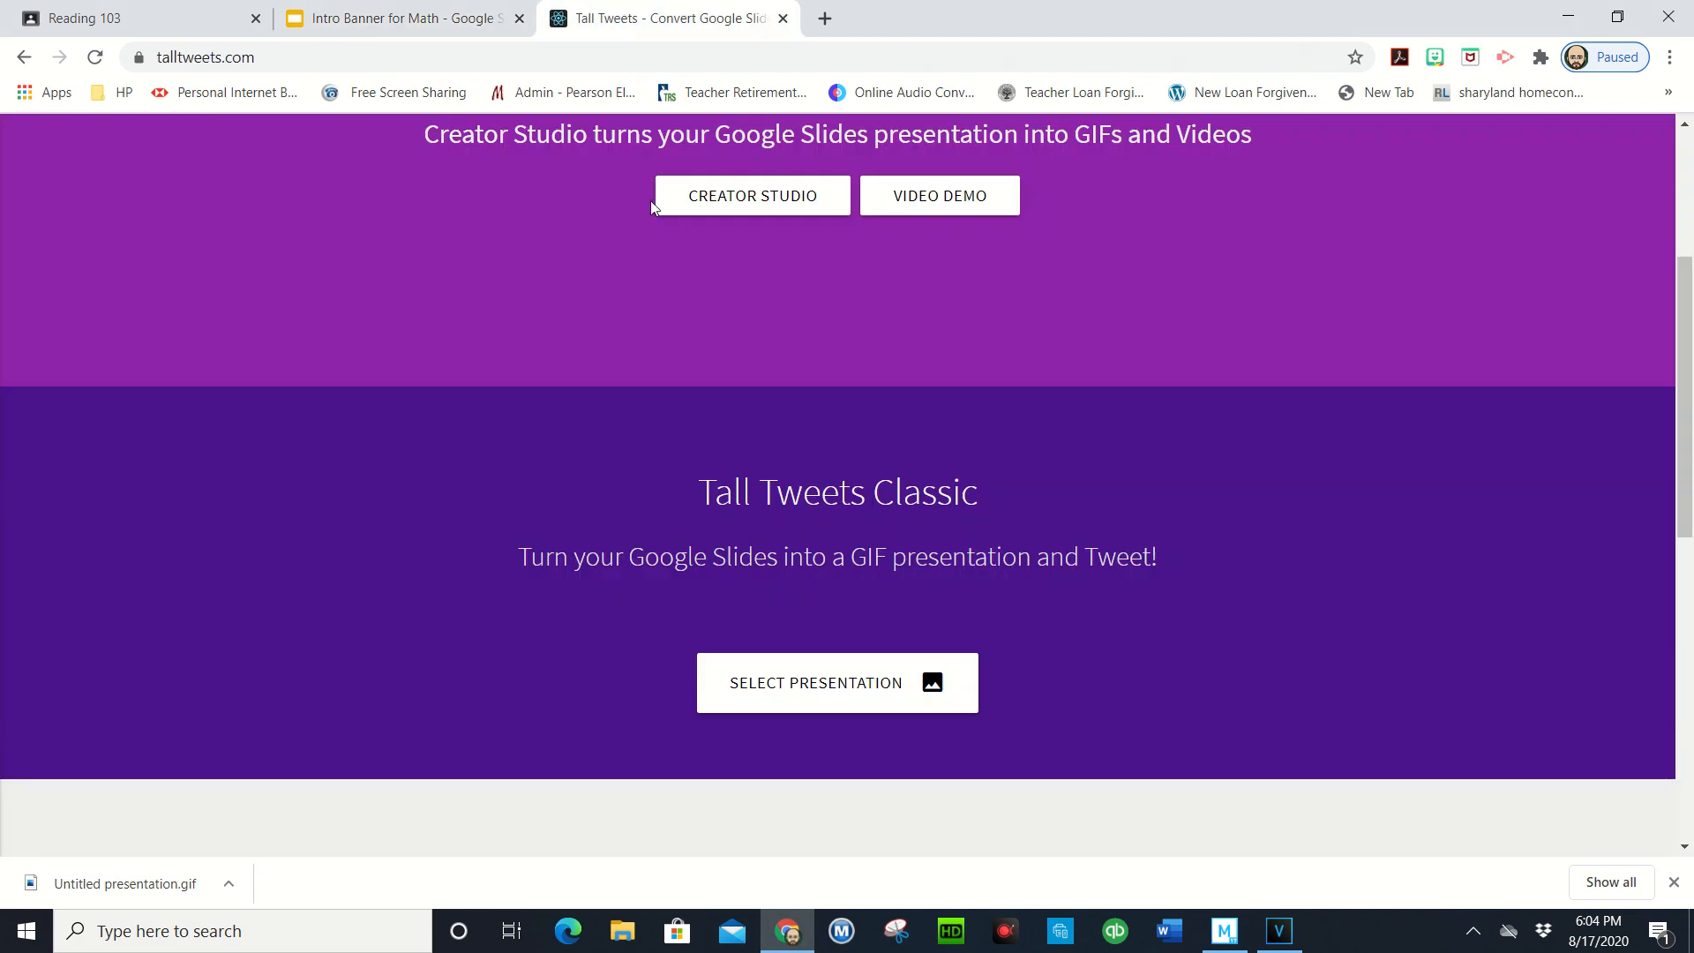
click(832, 684)
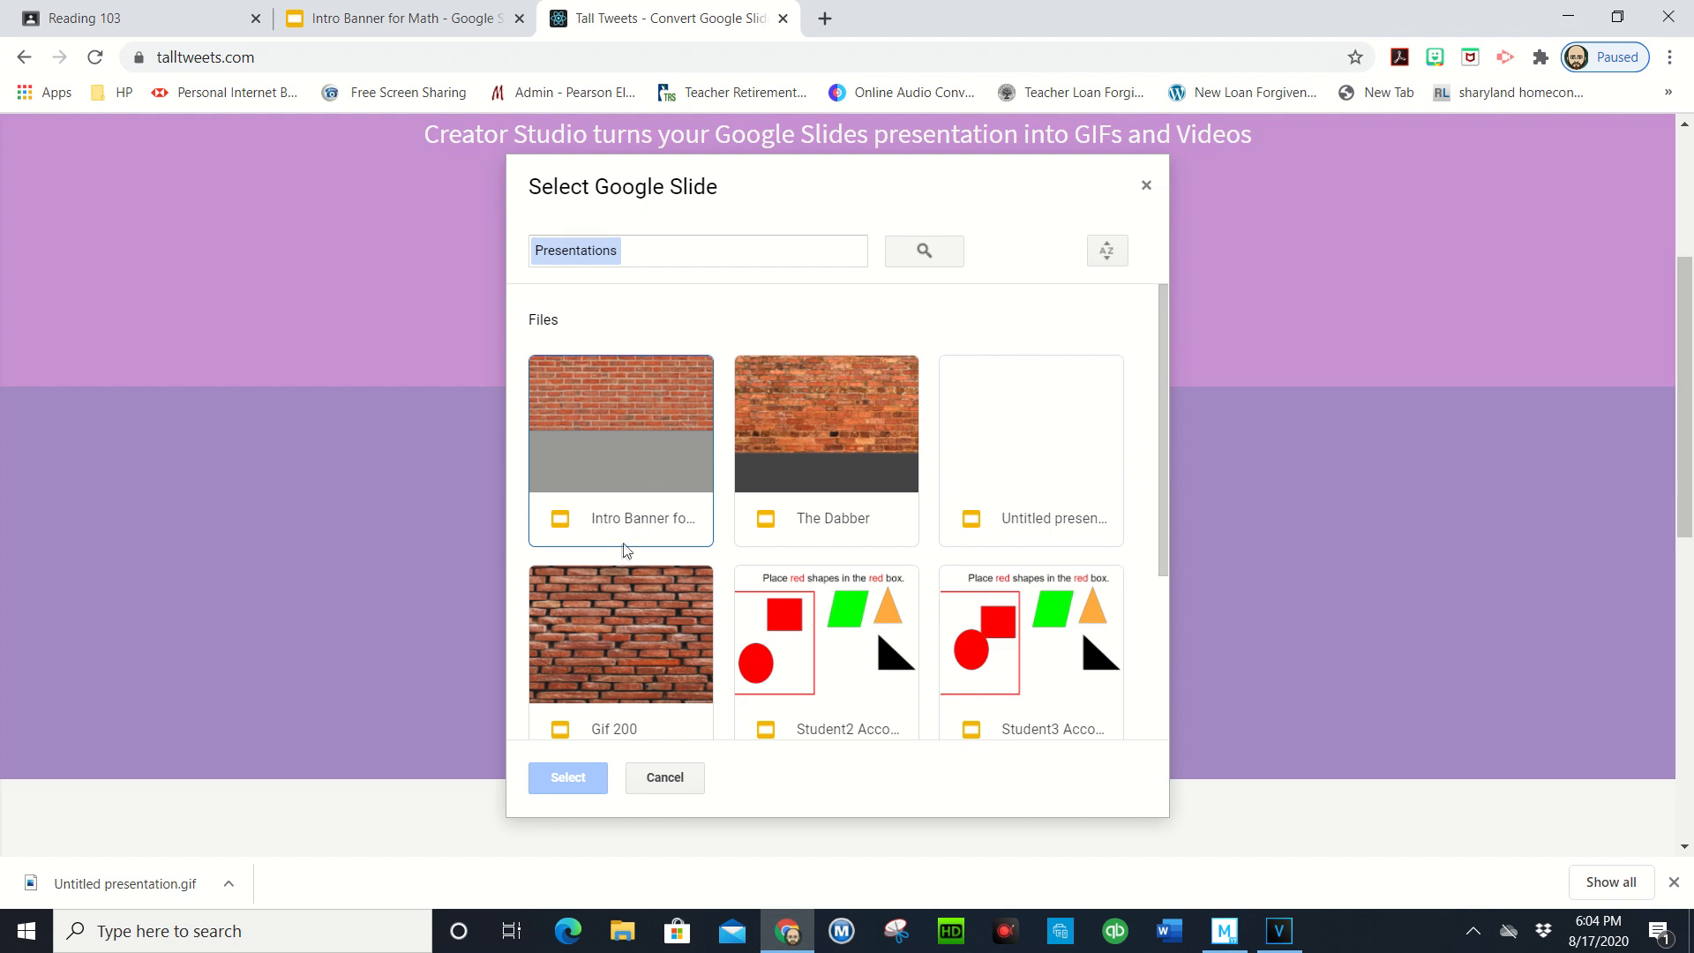
click(622, 466)
click(533, 783)
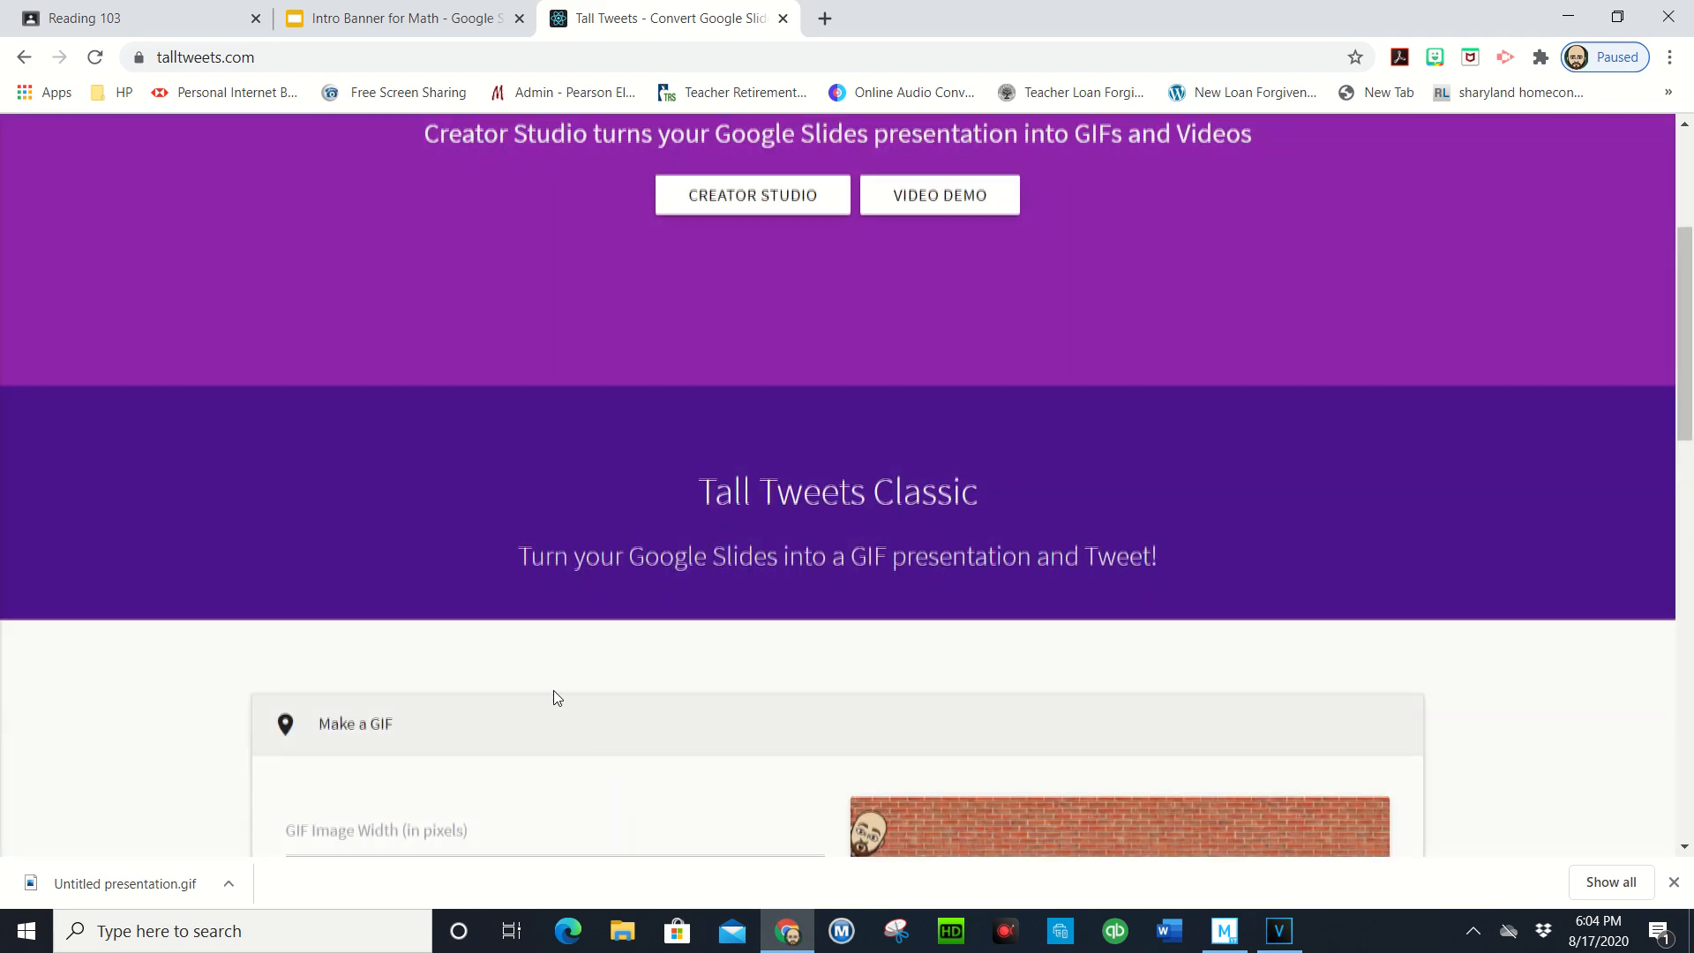
Create the GIF with an image width of 800 pixels and a slide duration of .5 seconds
scroll(559, 692, down, 4)
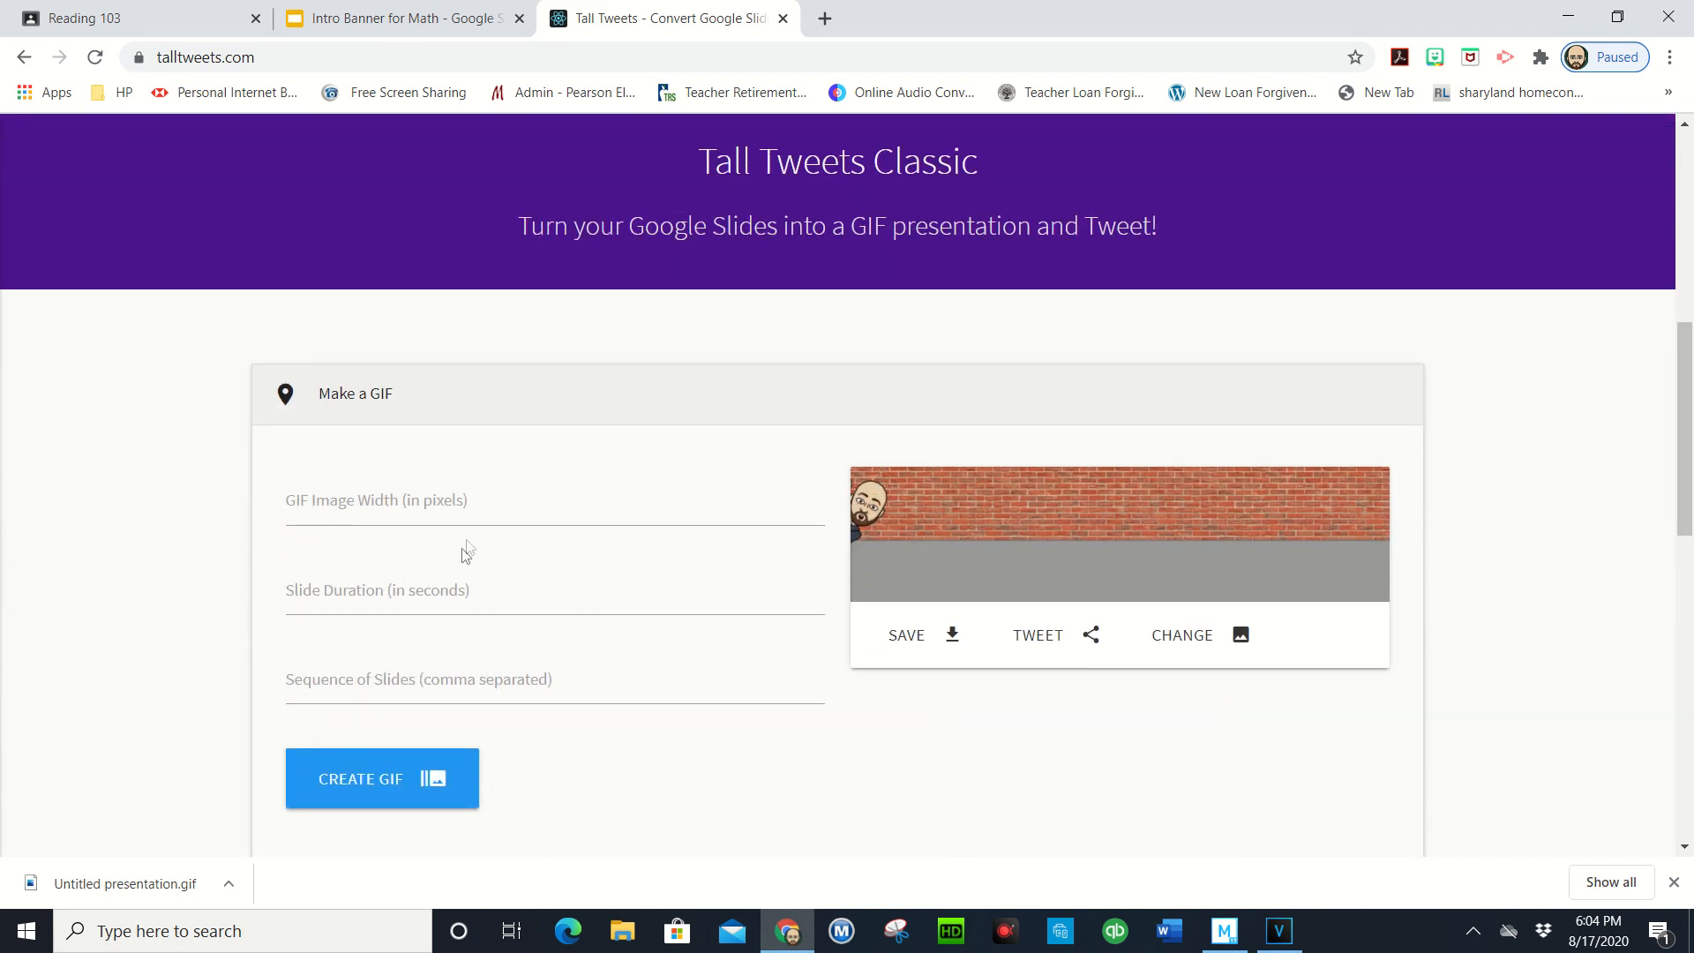
click(441, 496)
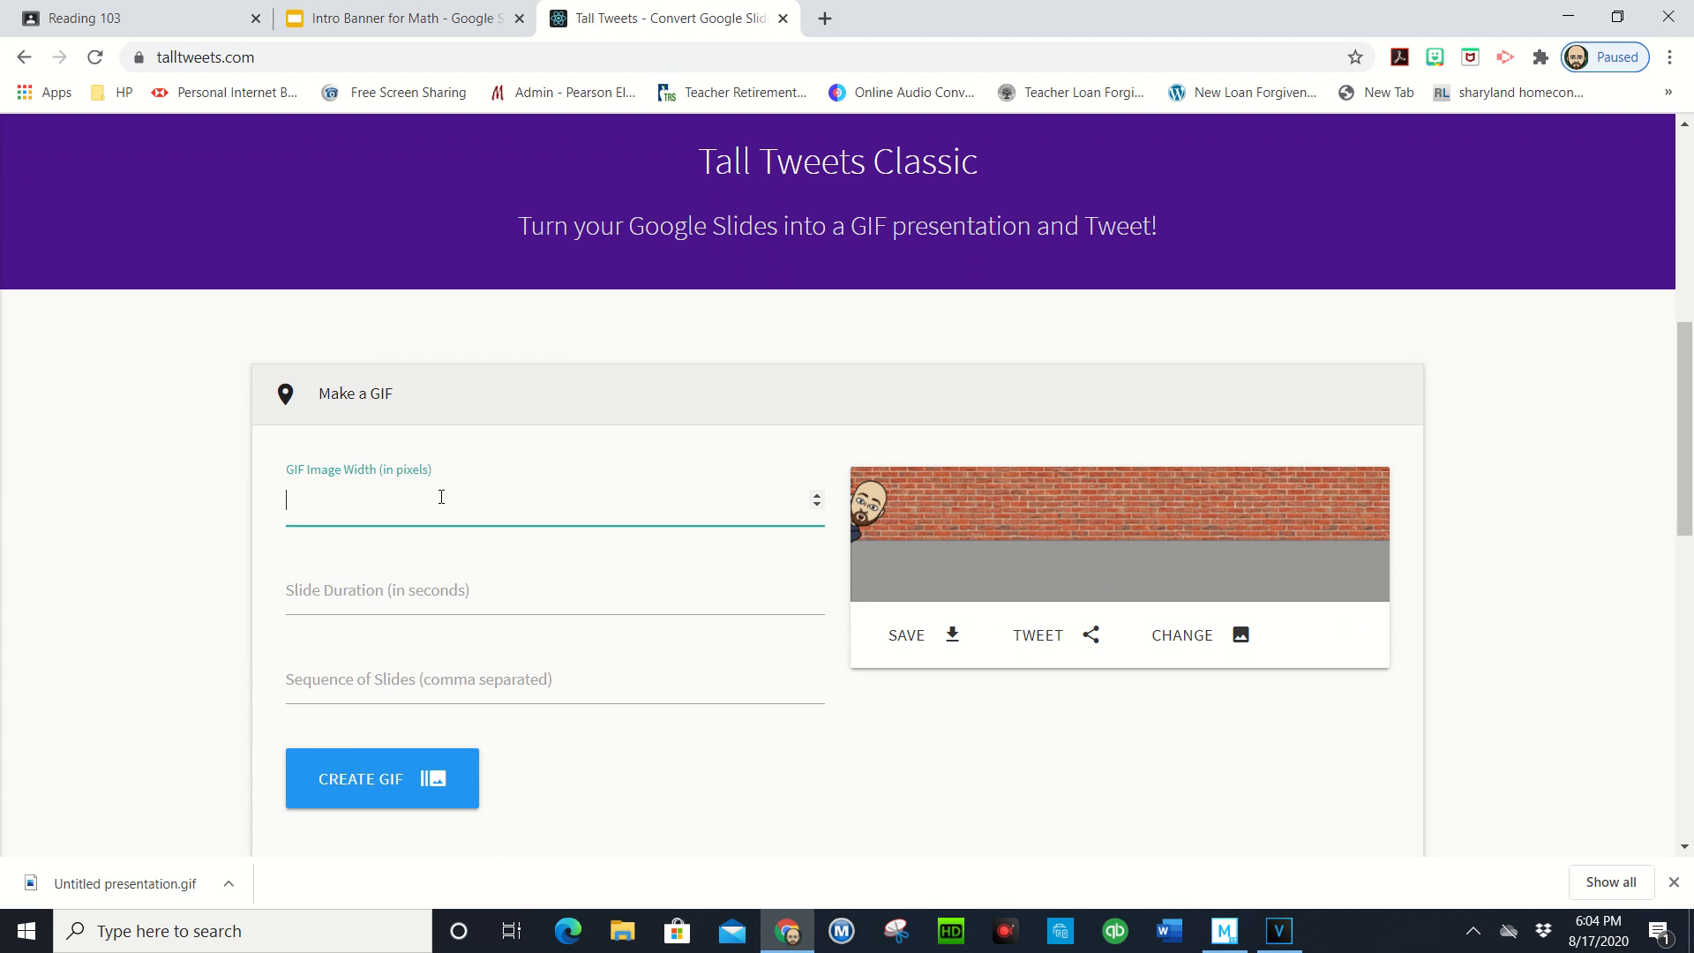
click(458, 597)
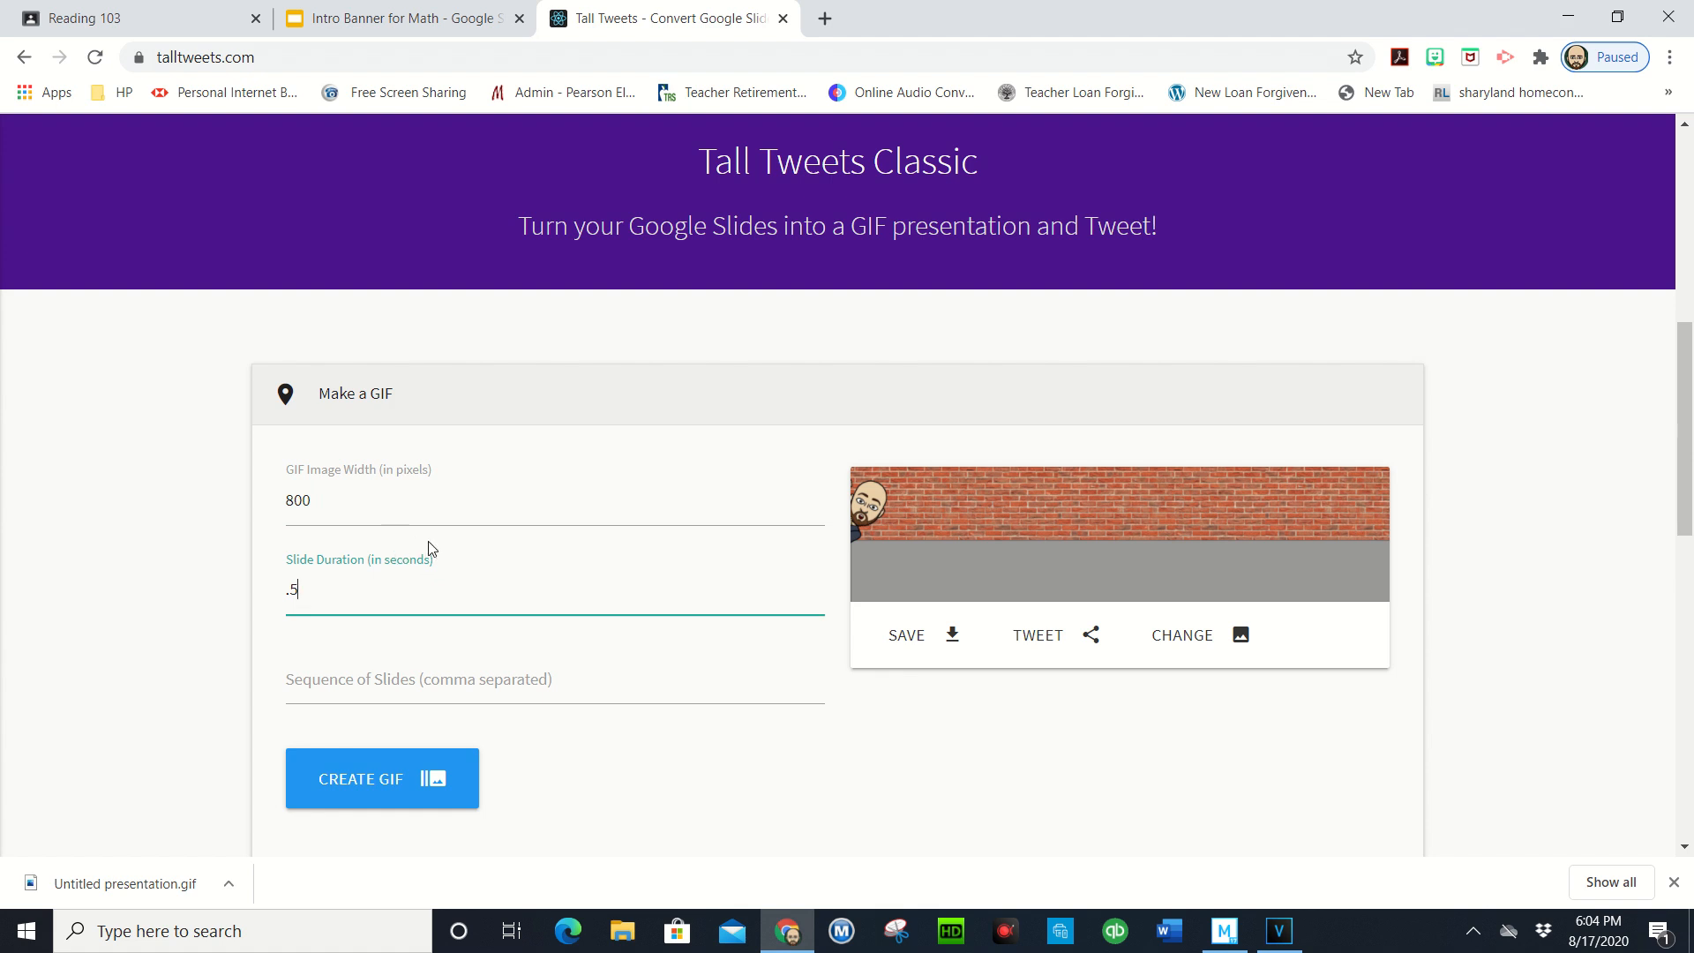
click(426, 783)
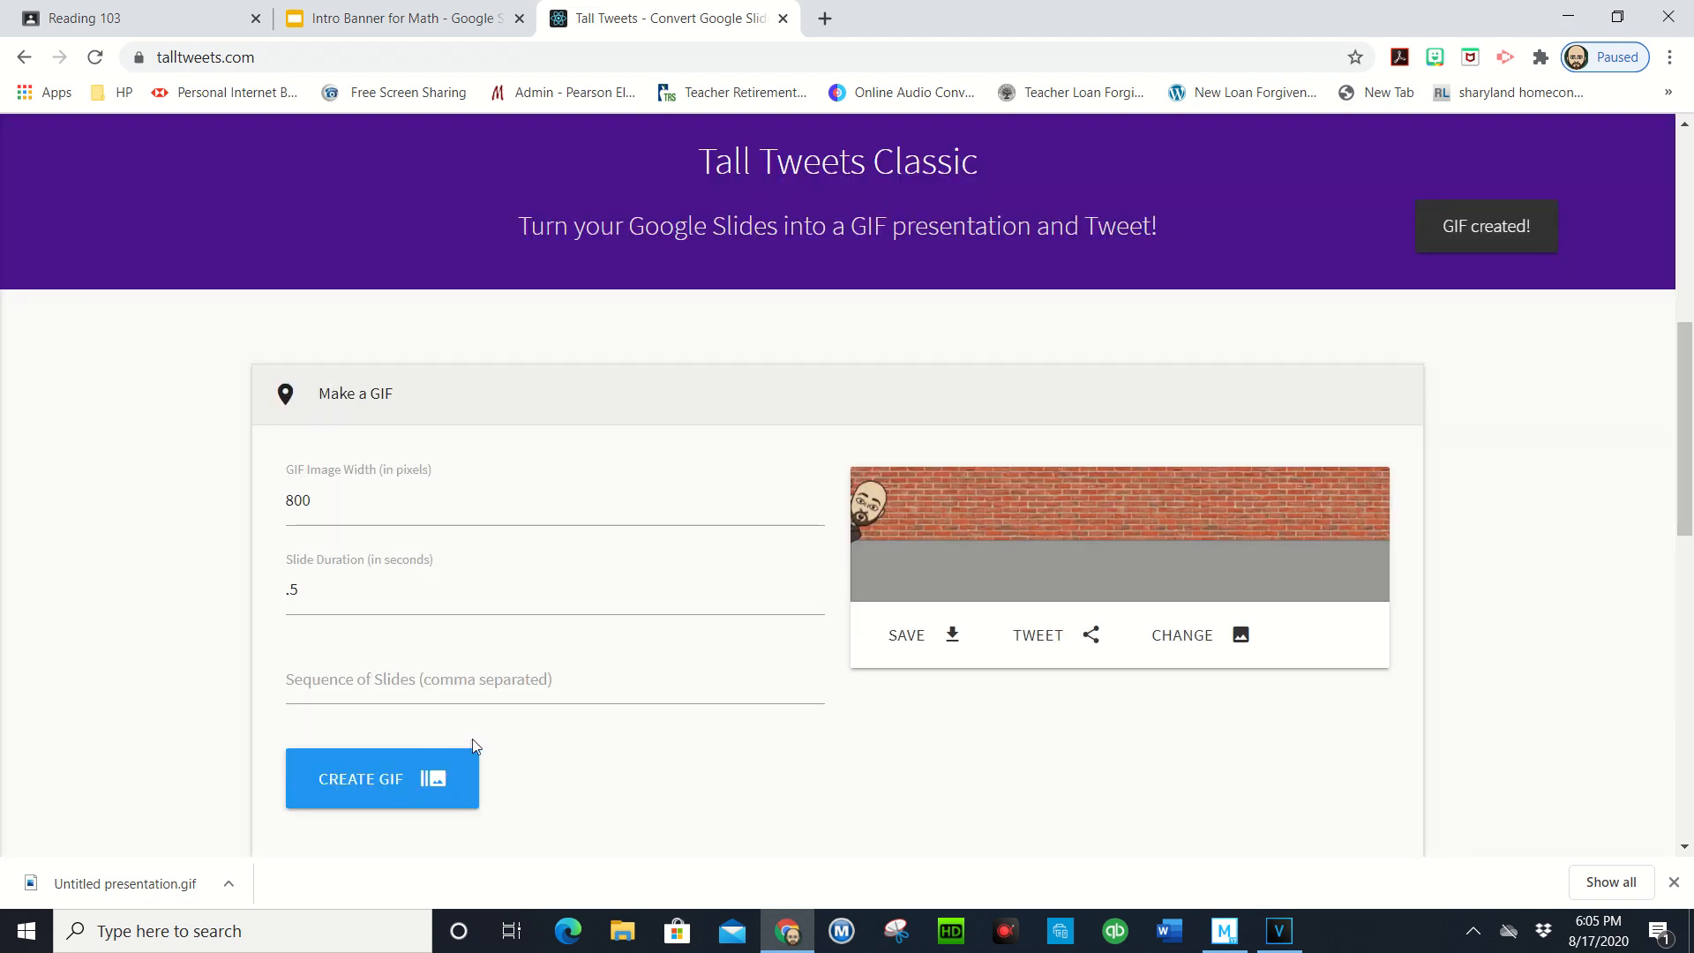
Save the created GIF to the computer, show it in the Downloads folder and rename the file as GIF TT
click(952, 636)
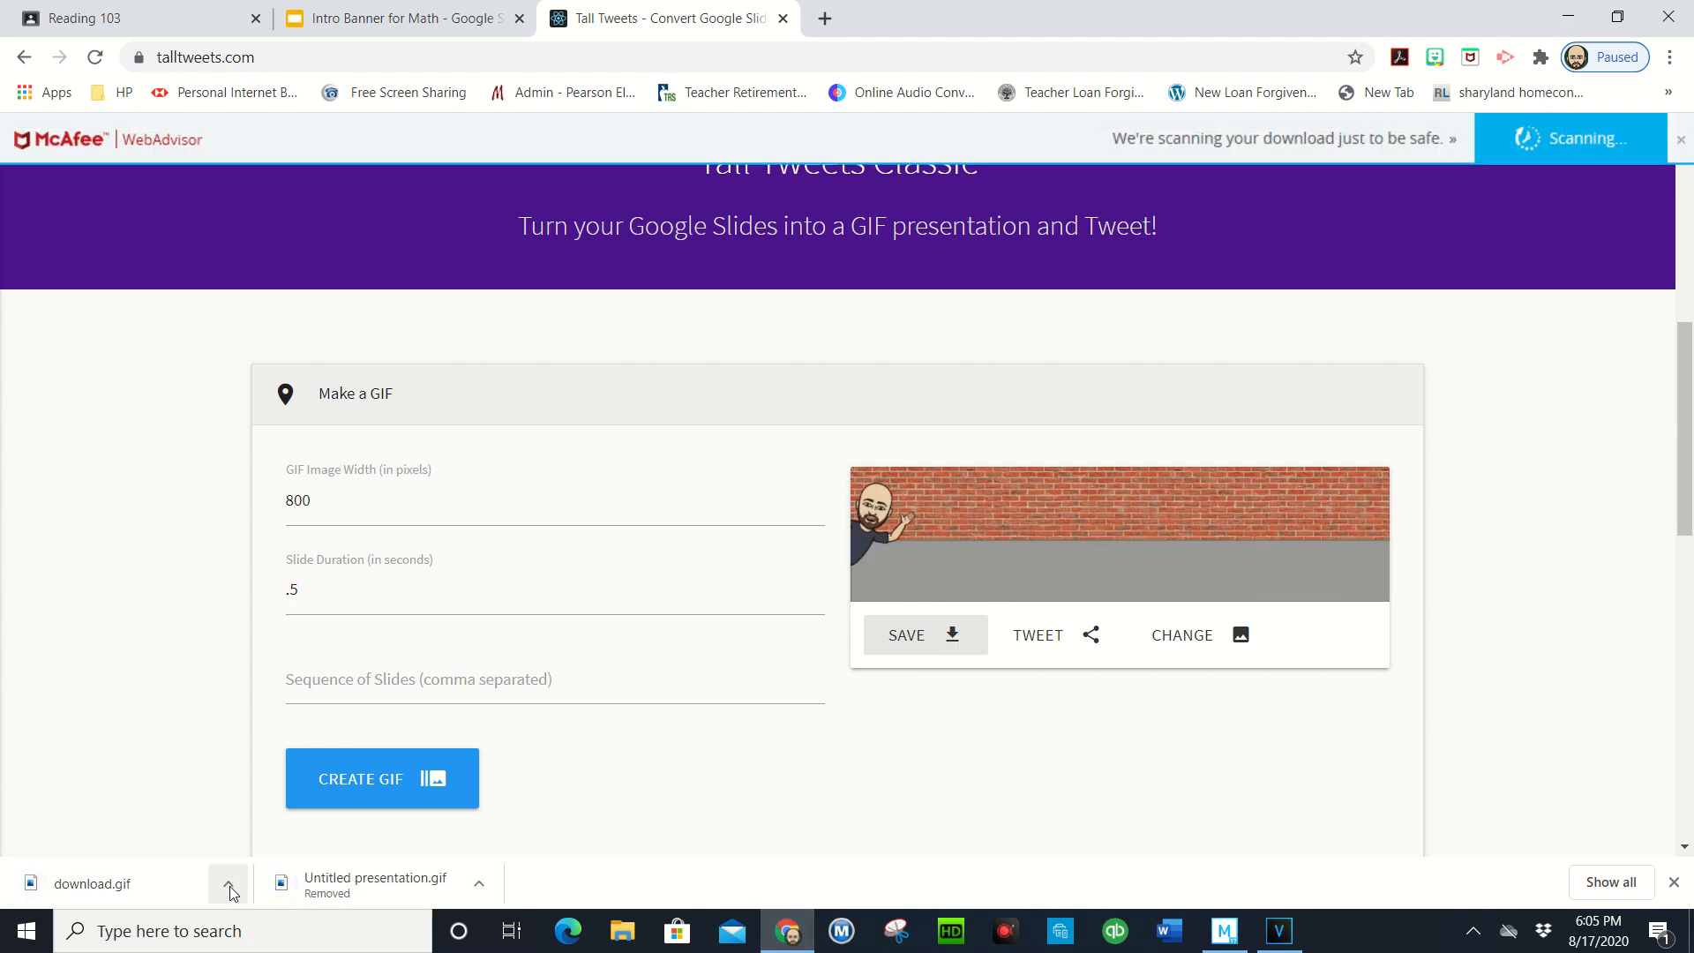
click(228, 885)
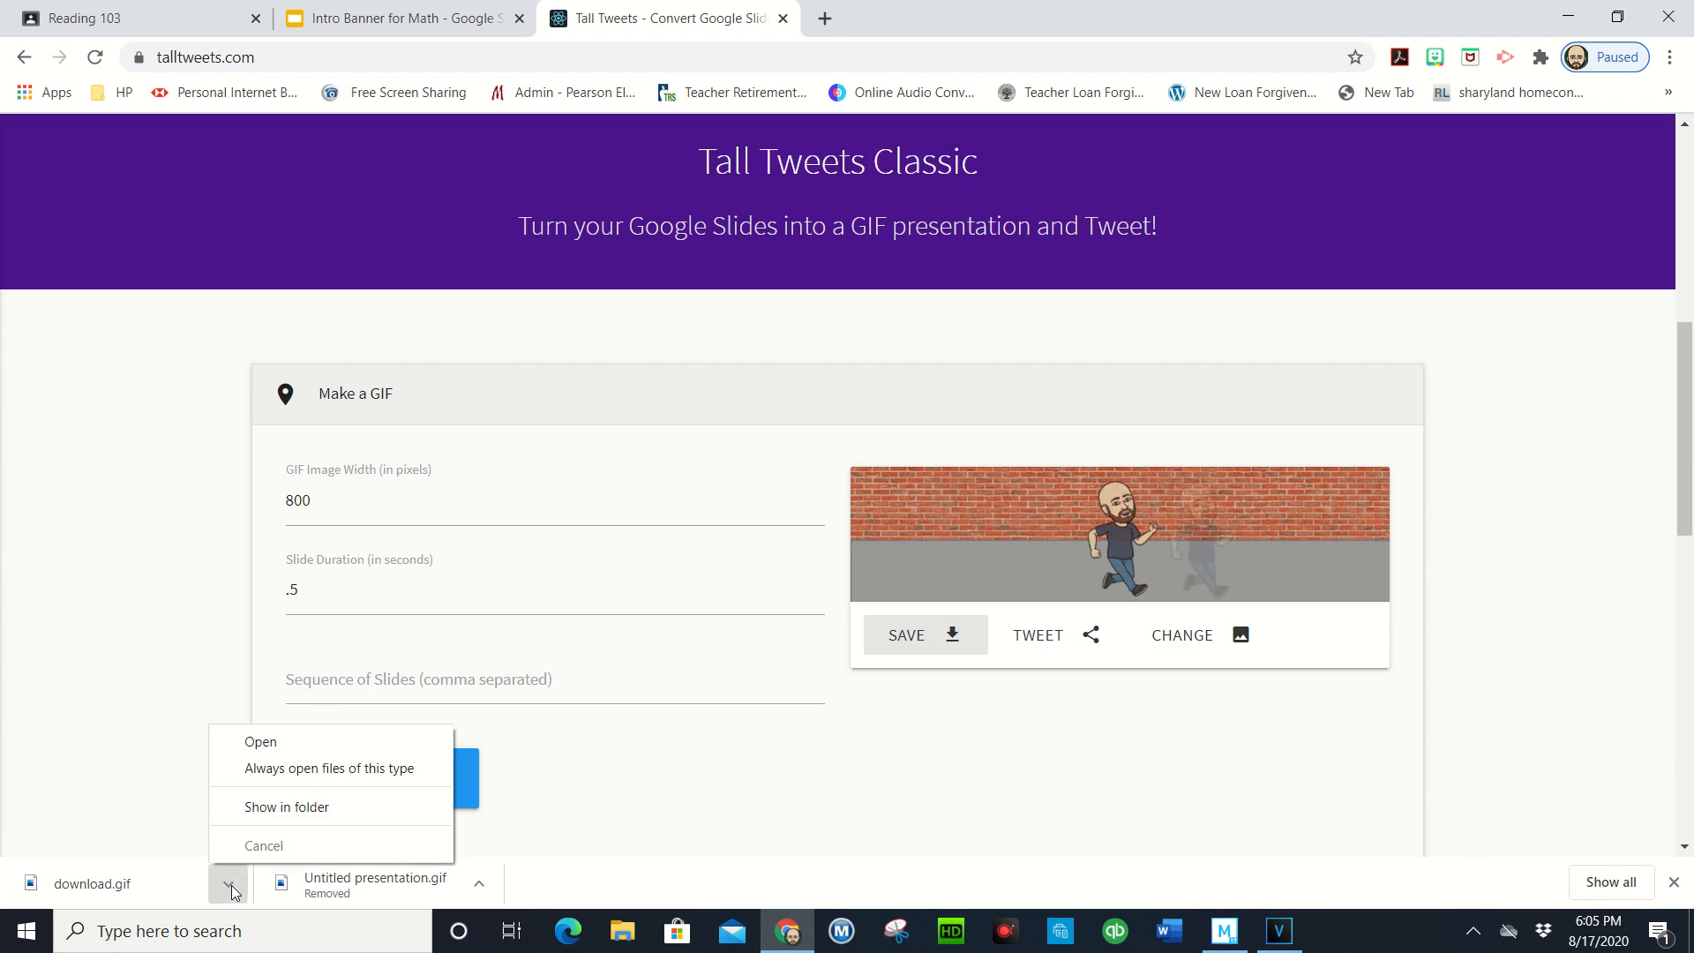
click(285, 813)
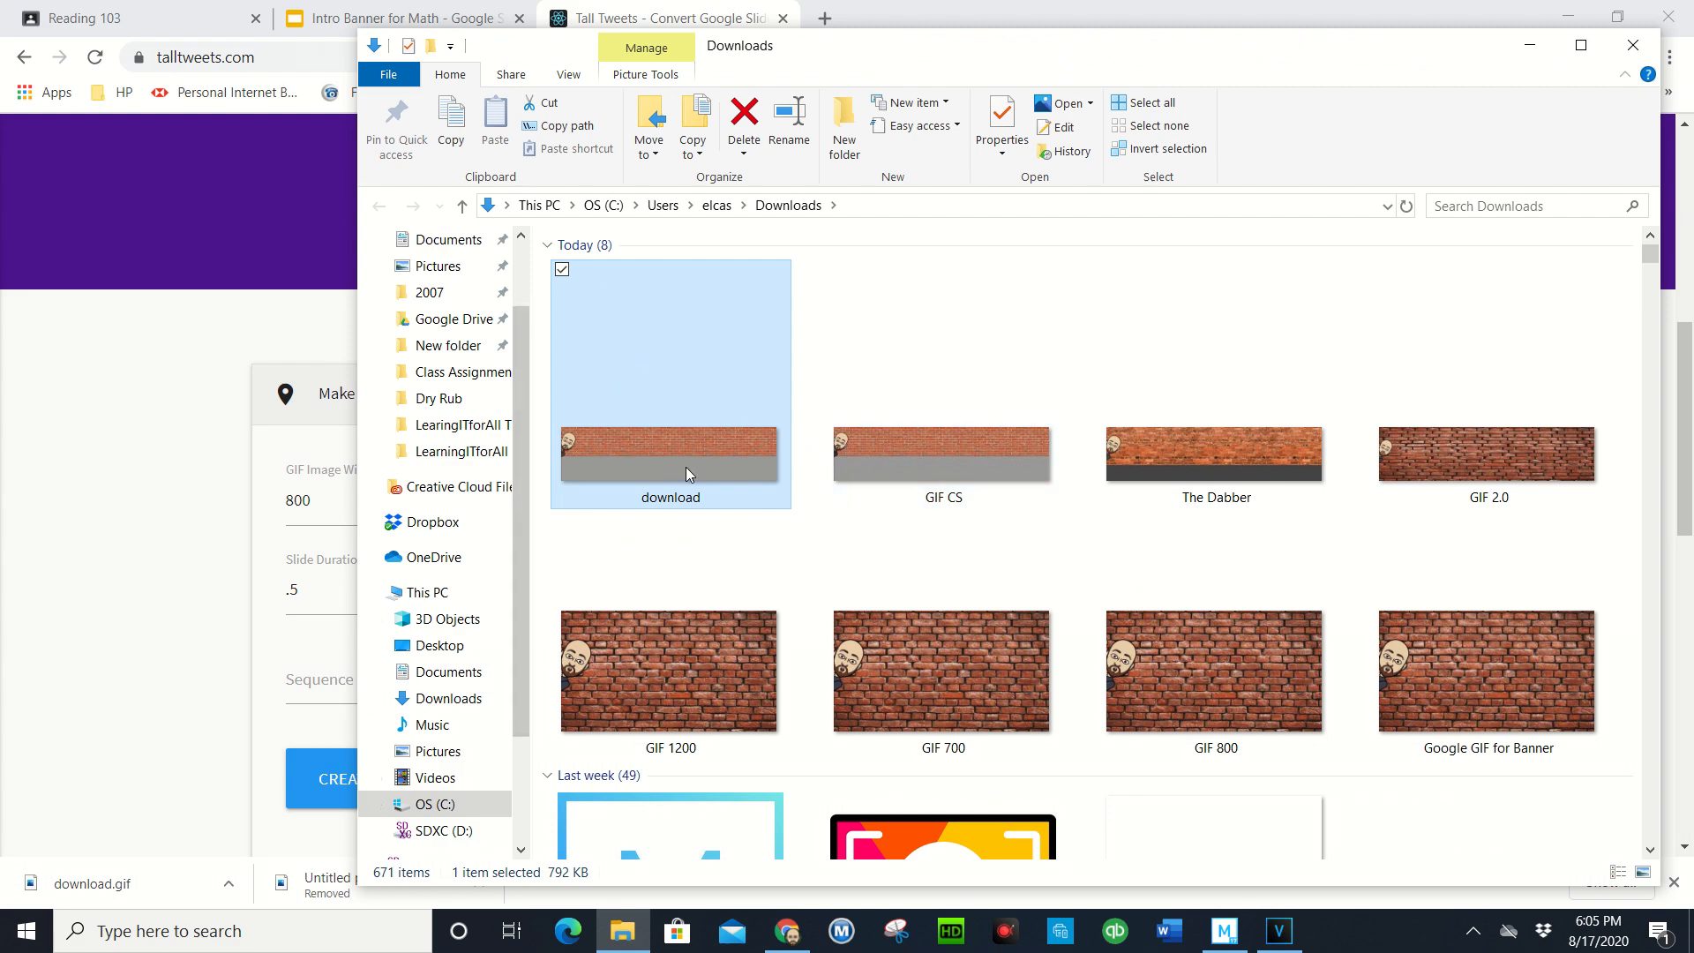
click(677, 494)
text(GIF TT)
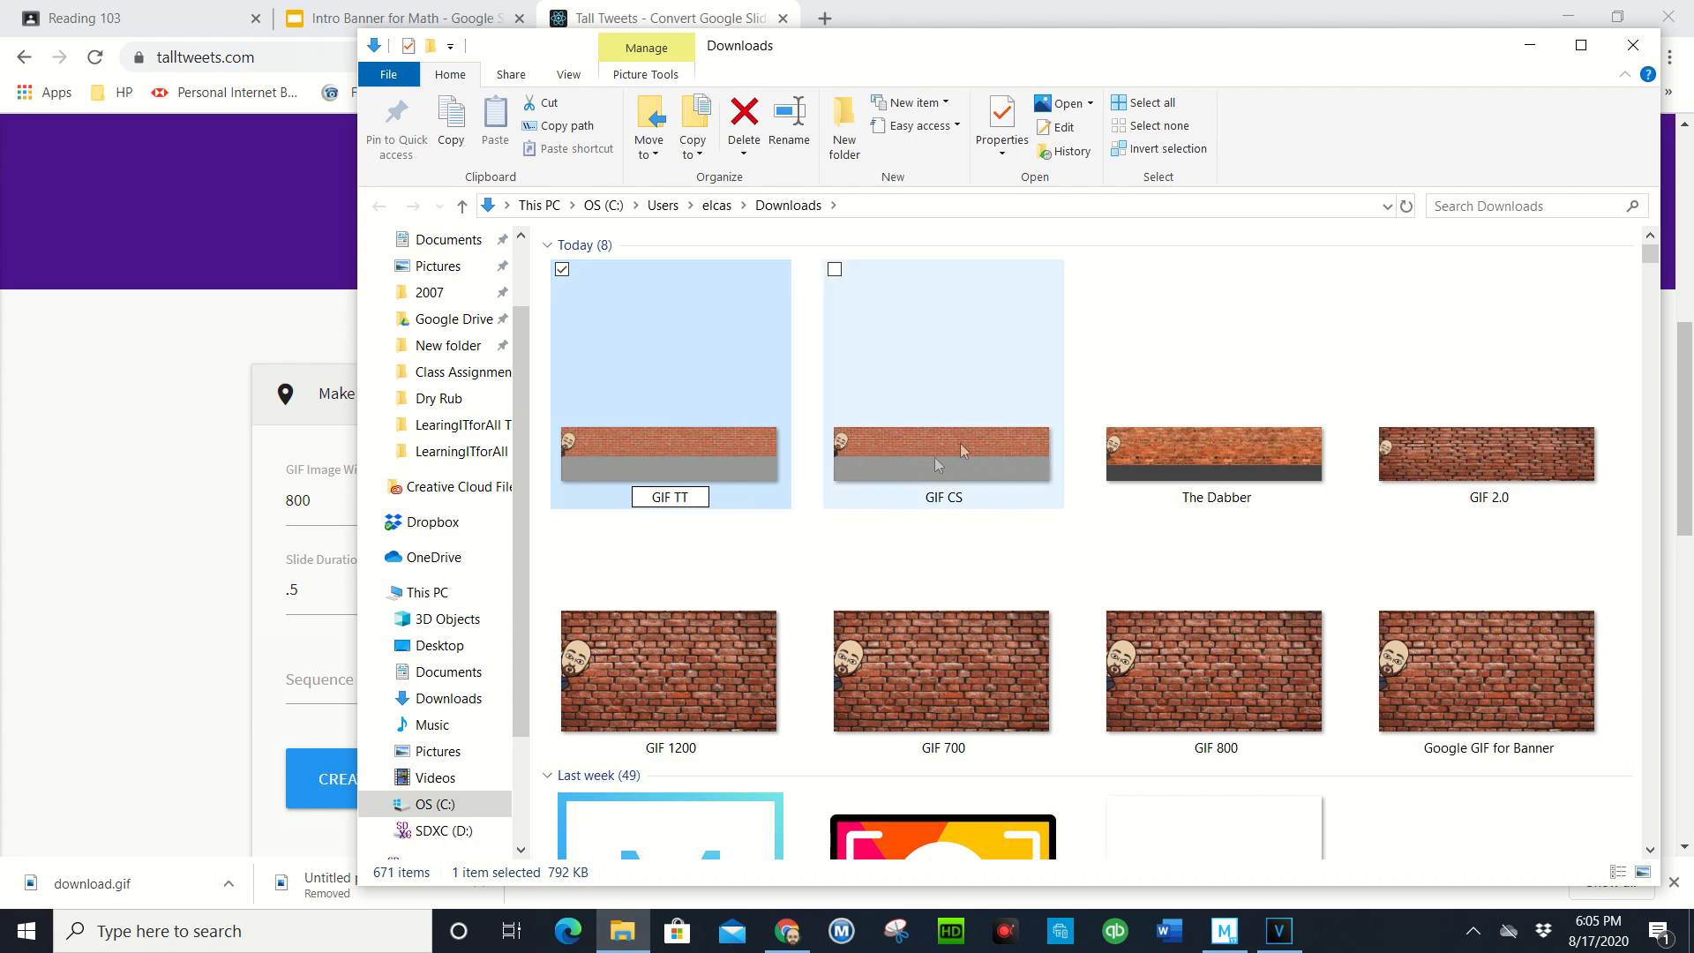
click(1068, 554)
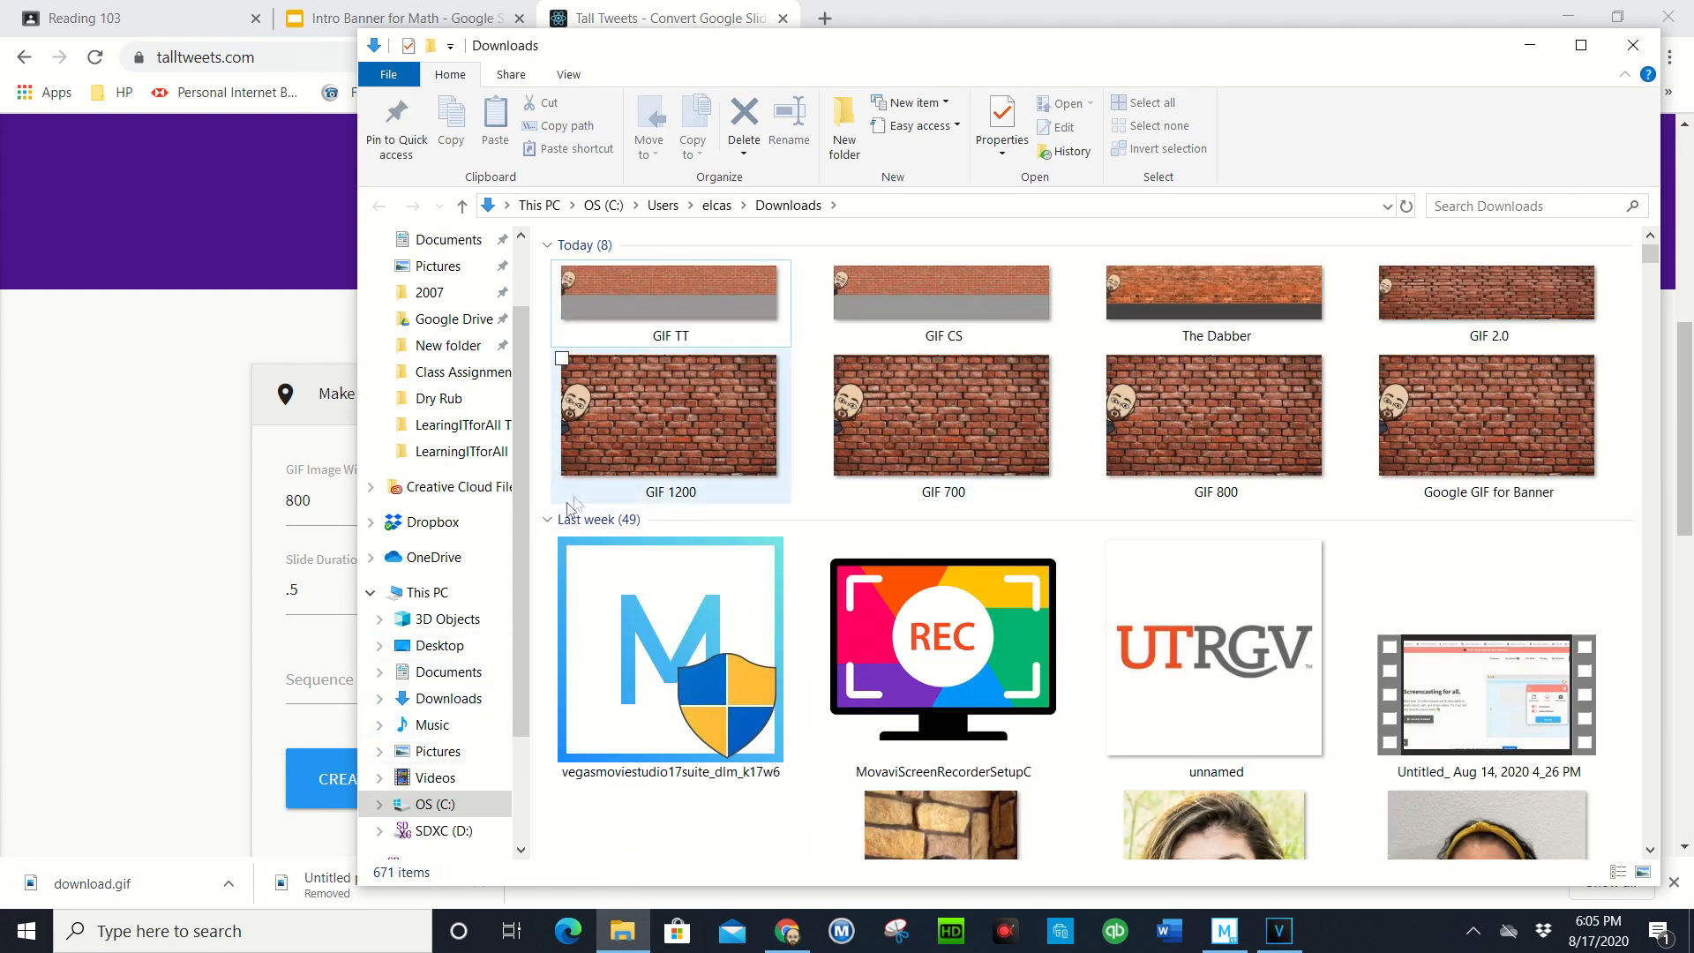
scroll(447, 338, up, 2)
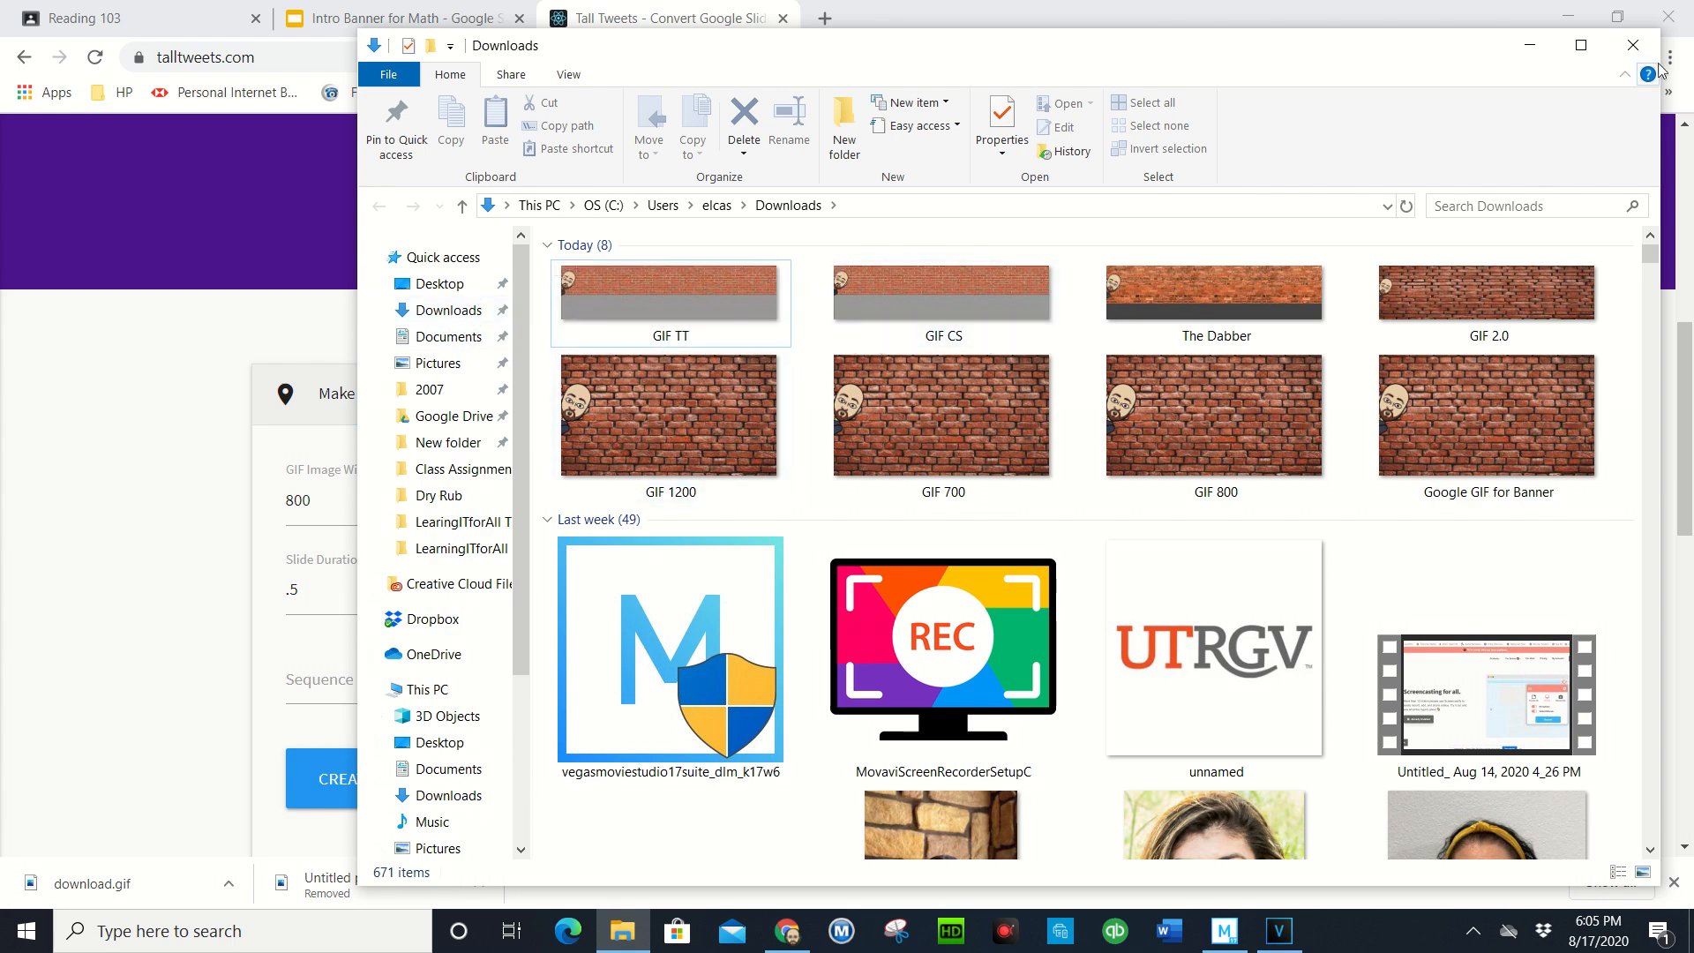
click(1633, 45)
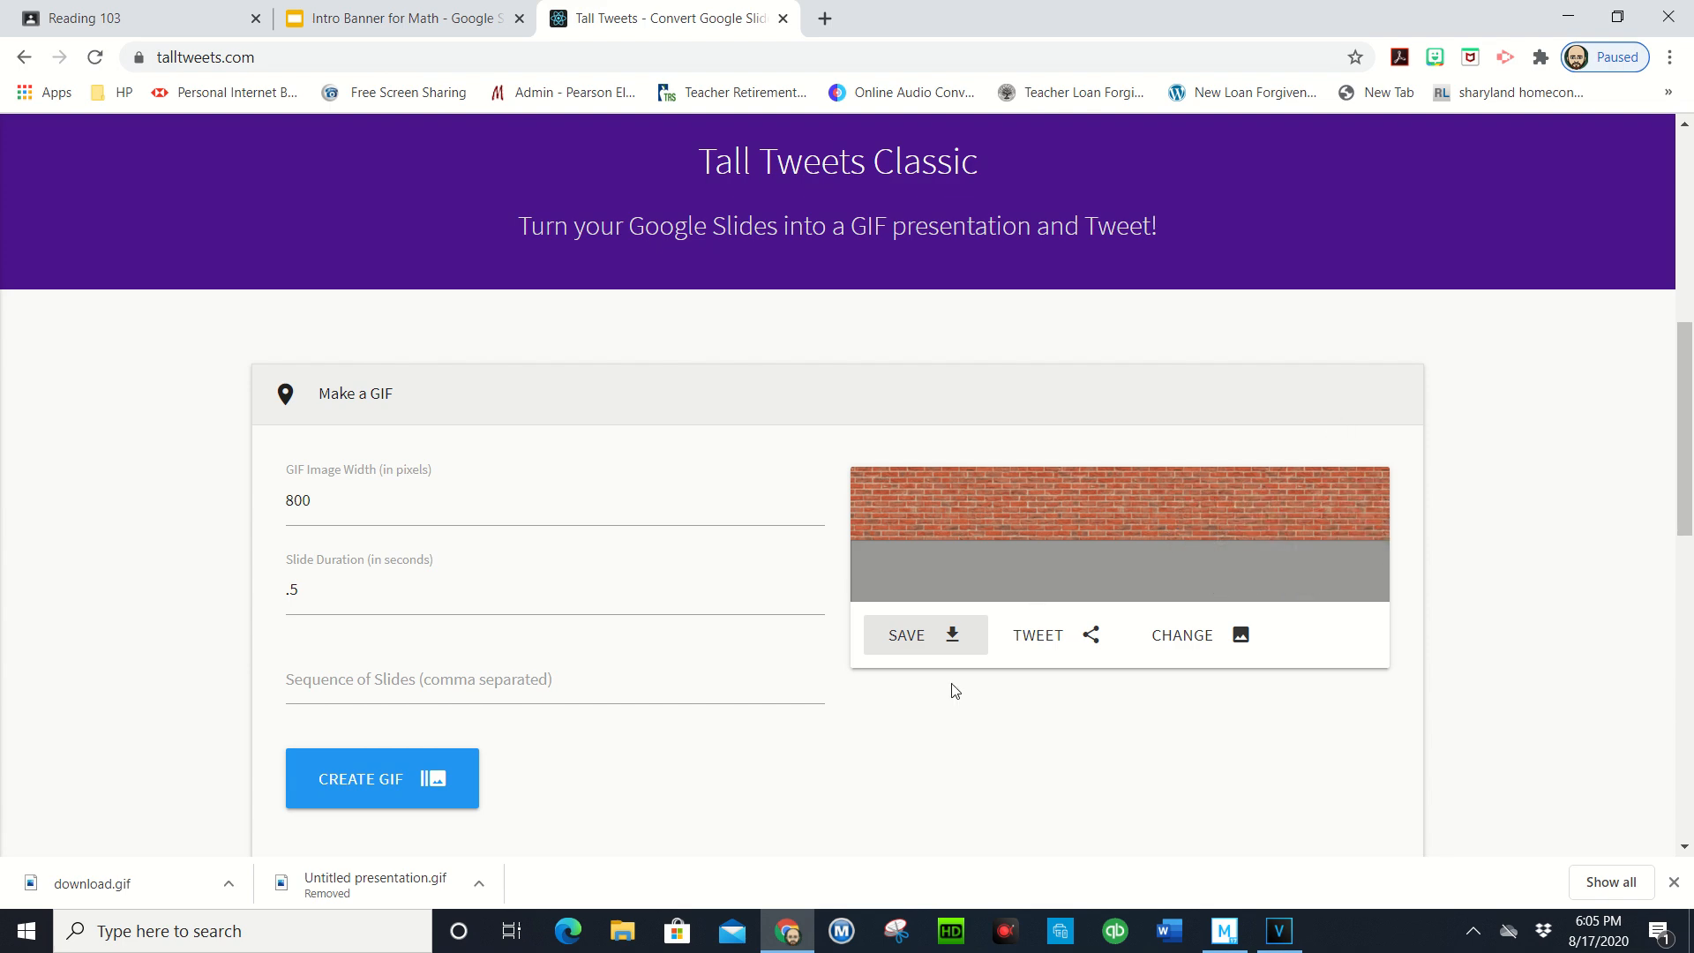
Close Tall Tweets and the slide presentation, return to Google Classroom and open the Math 101 class
click(784, 19)
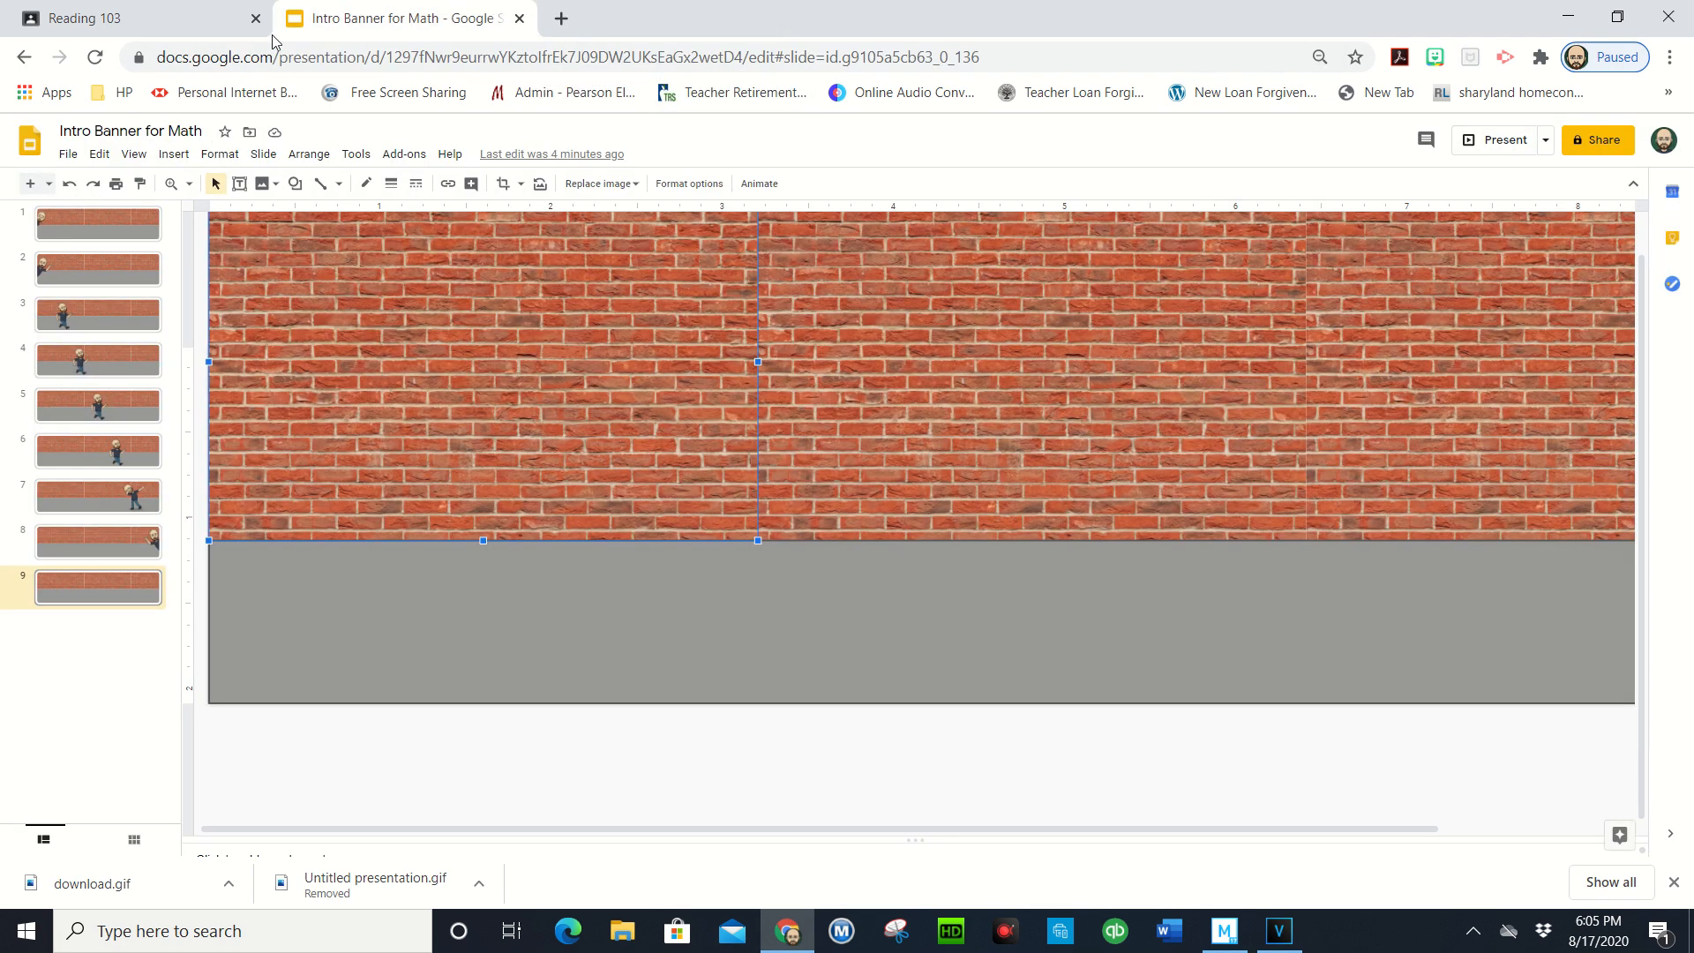
click(520, 18)
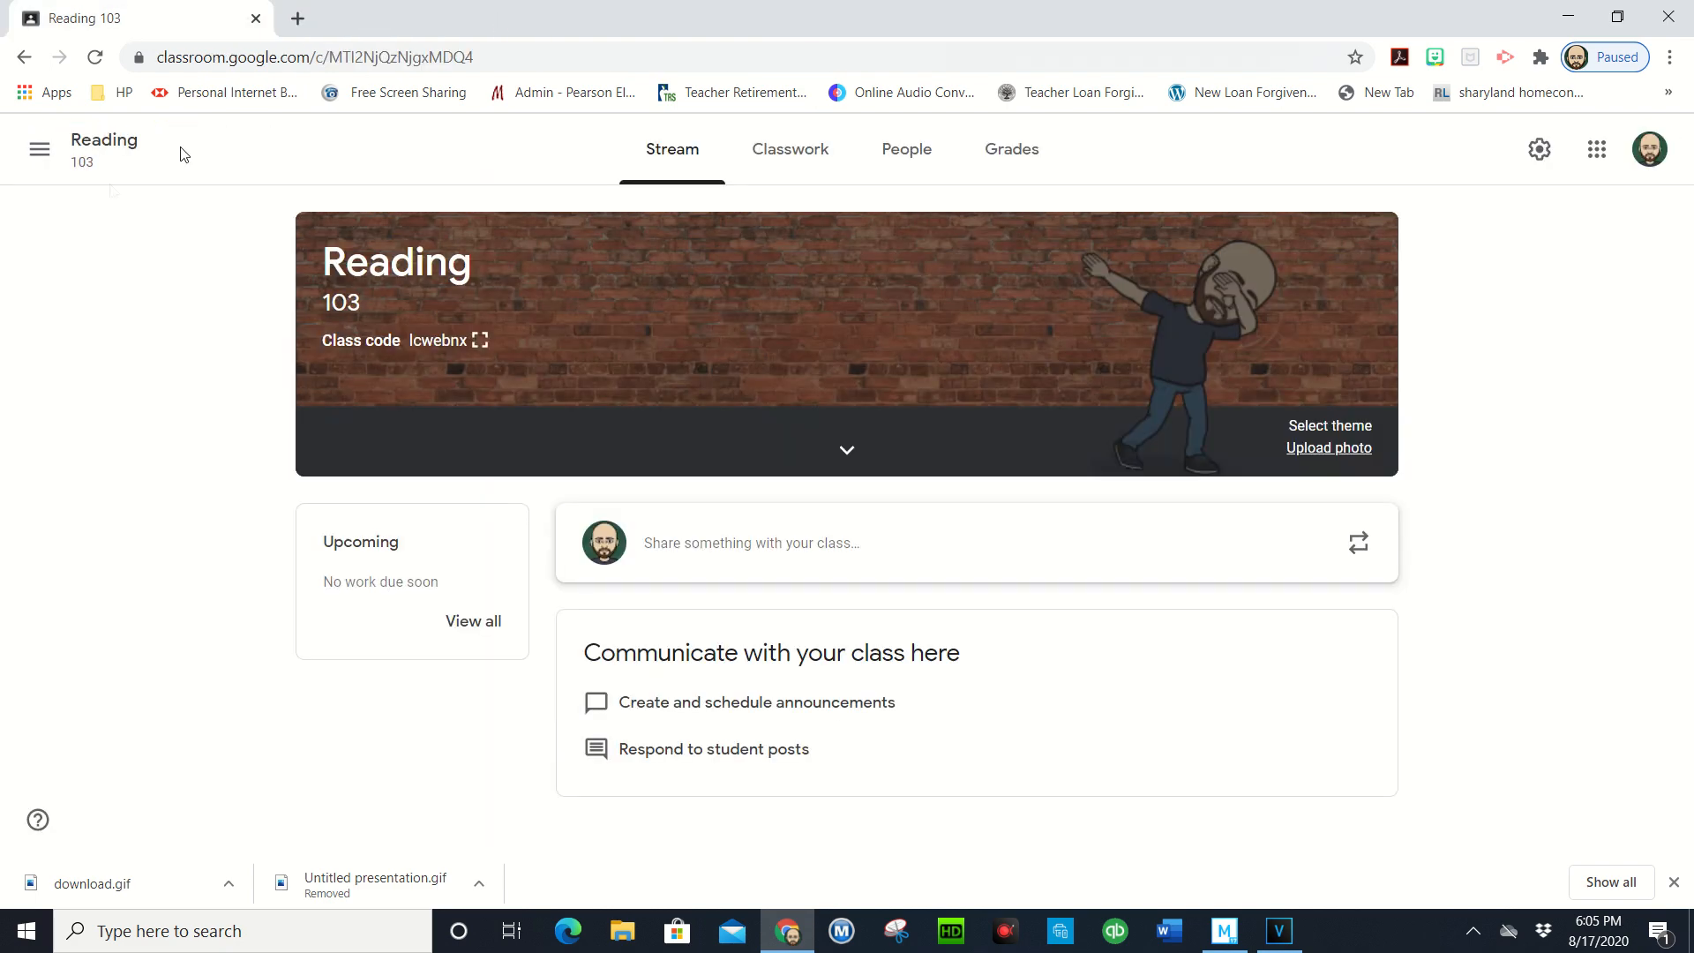
click(39, 148)
click(90, 155)
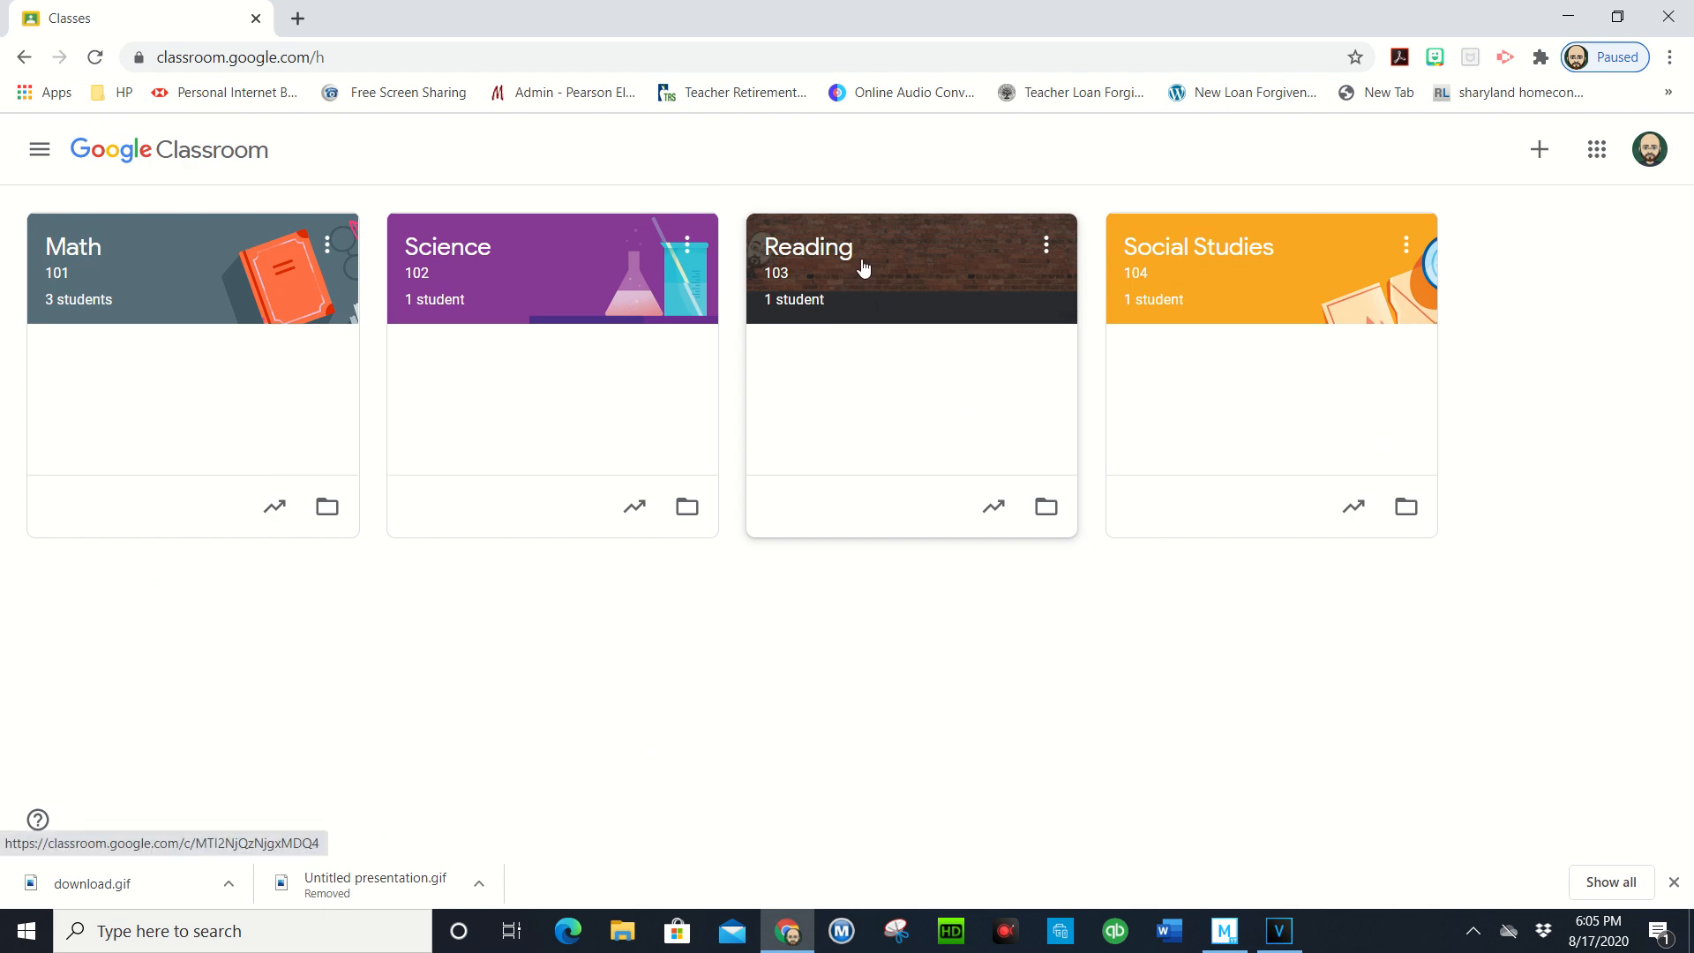
click(243, 280)
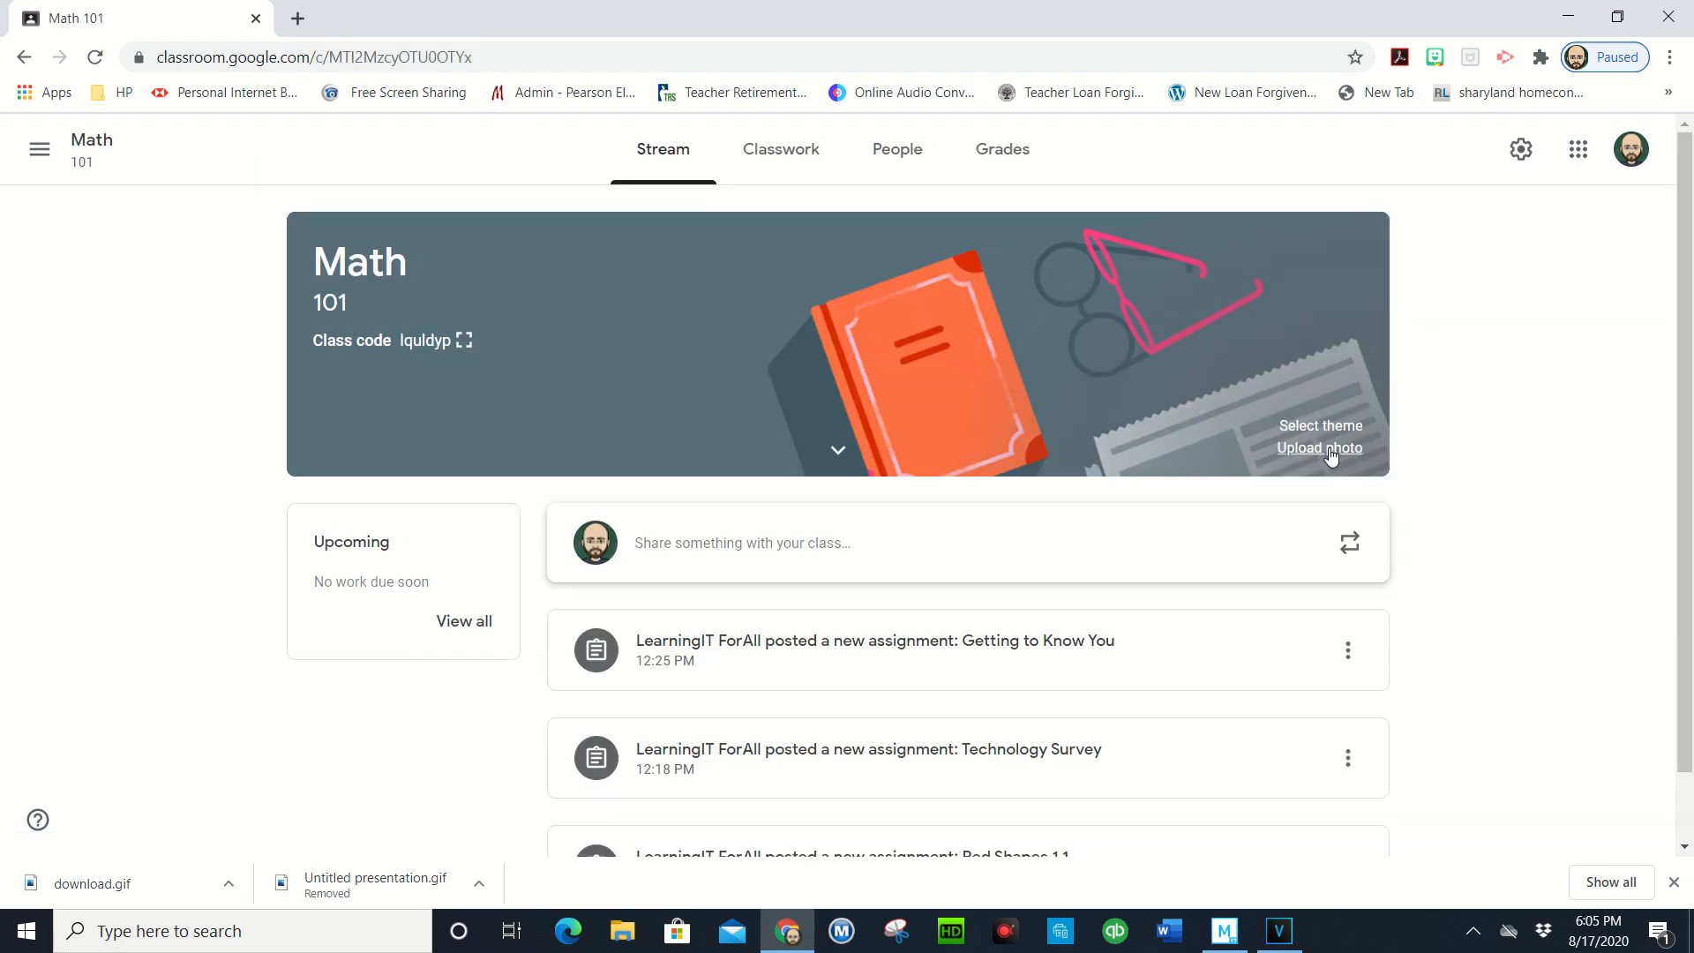
Upload GIF TT from the Downloads folder as the banner photo of the Math class
click(1331, 456)
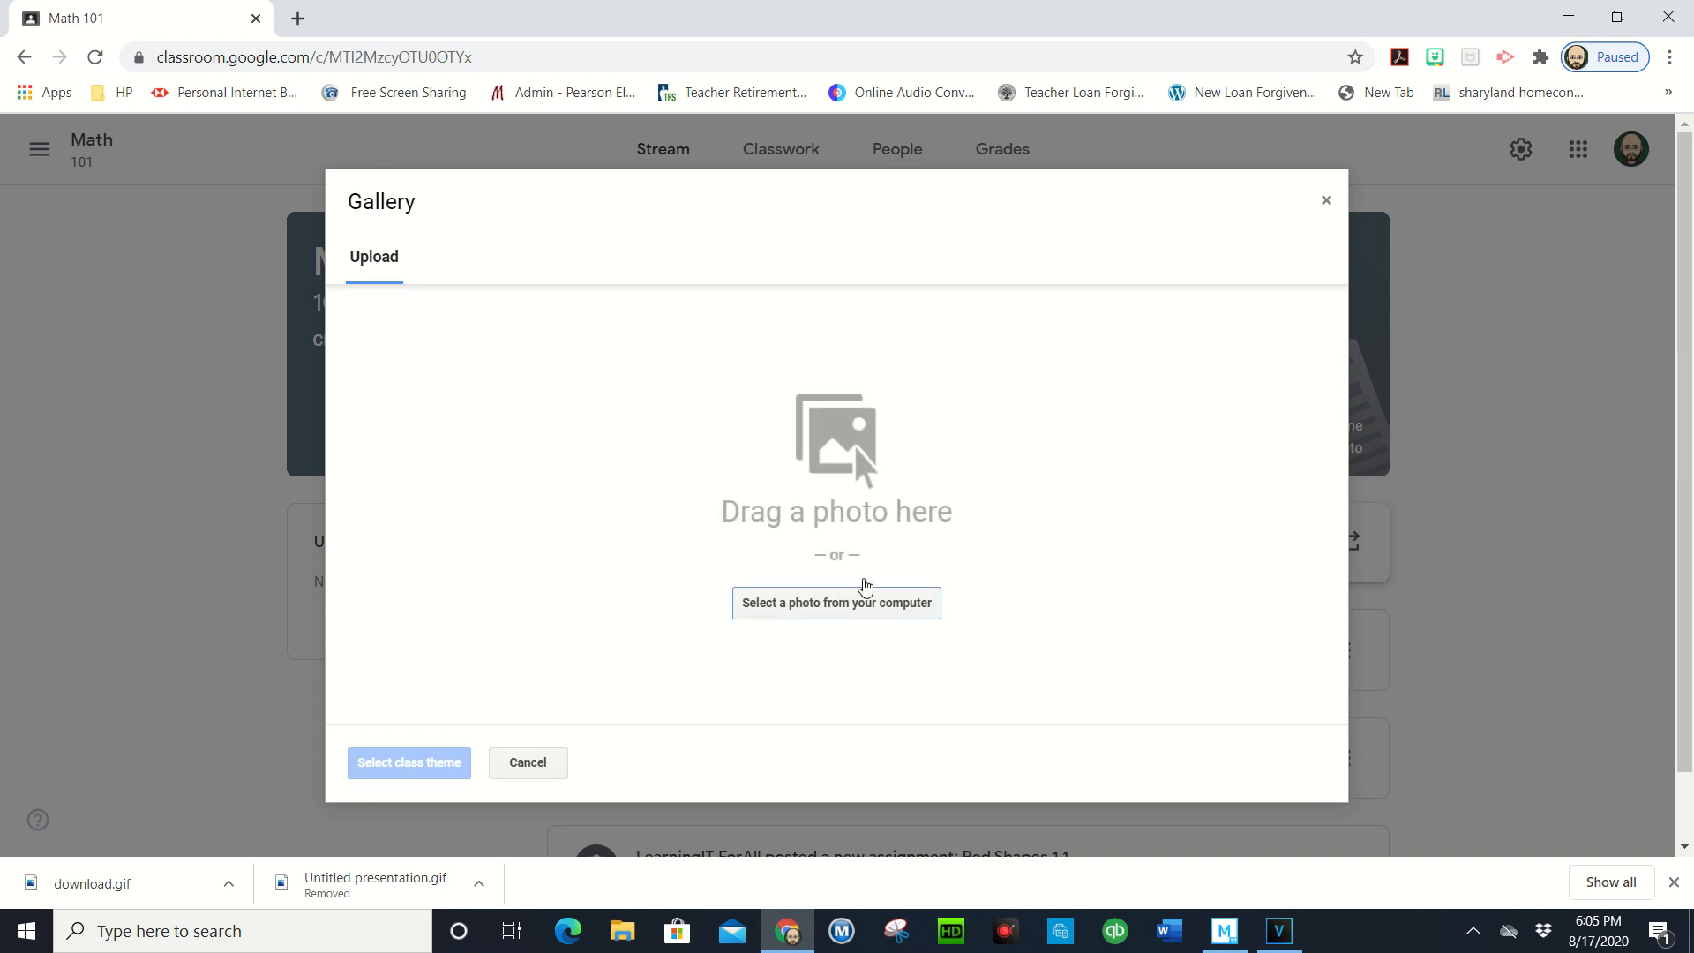
click(862, 611)
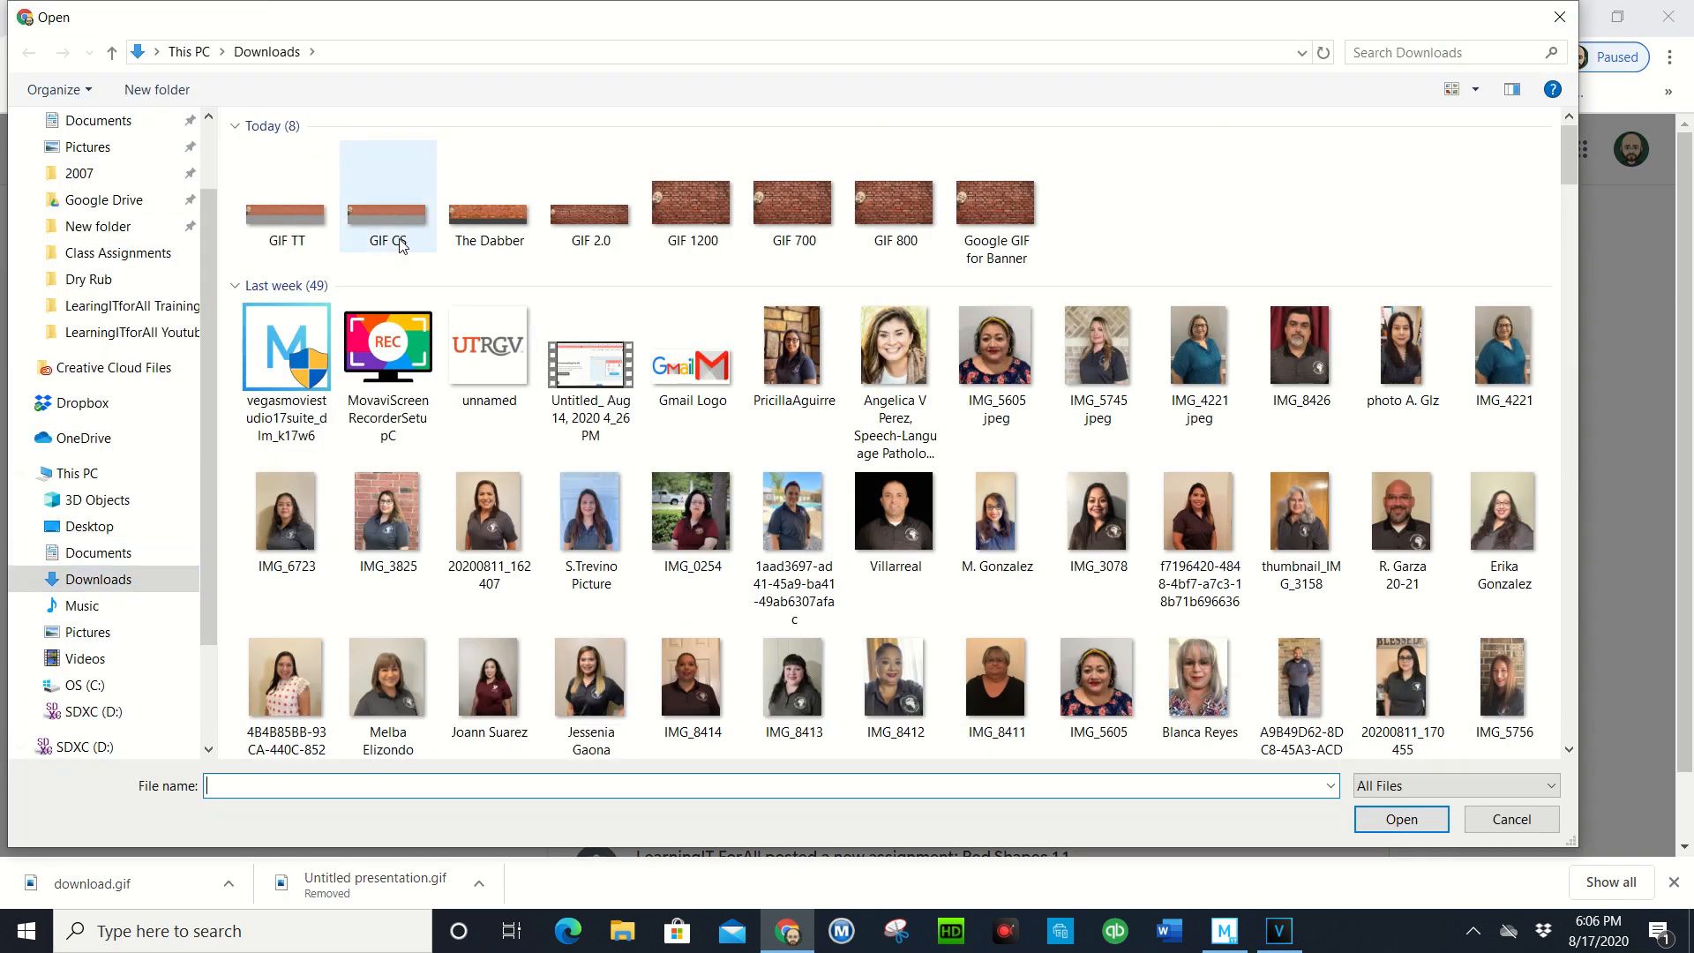
click(289, 223)
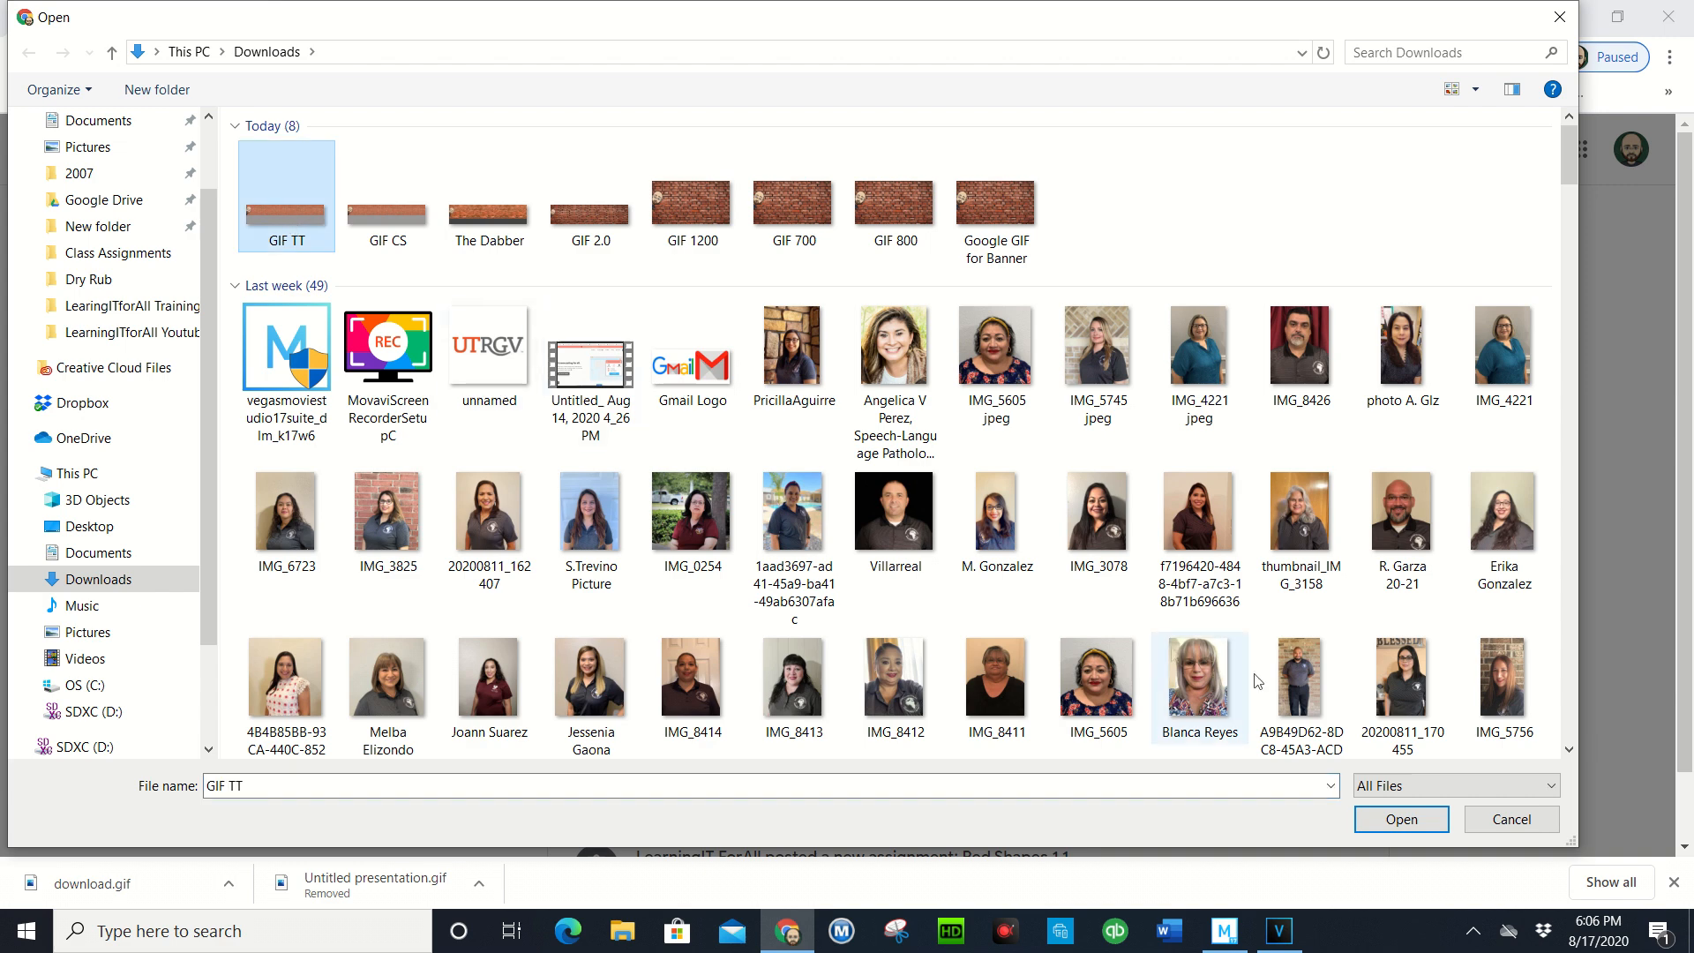
click(1383, 822)
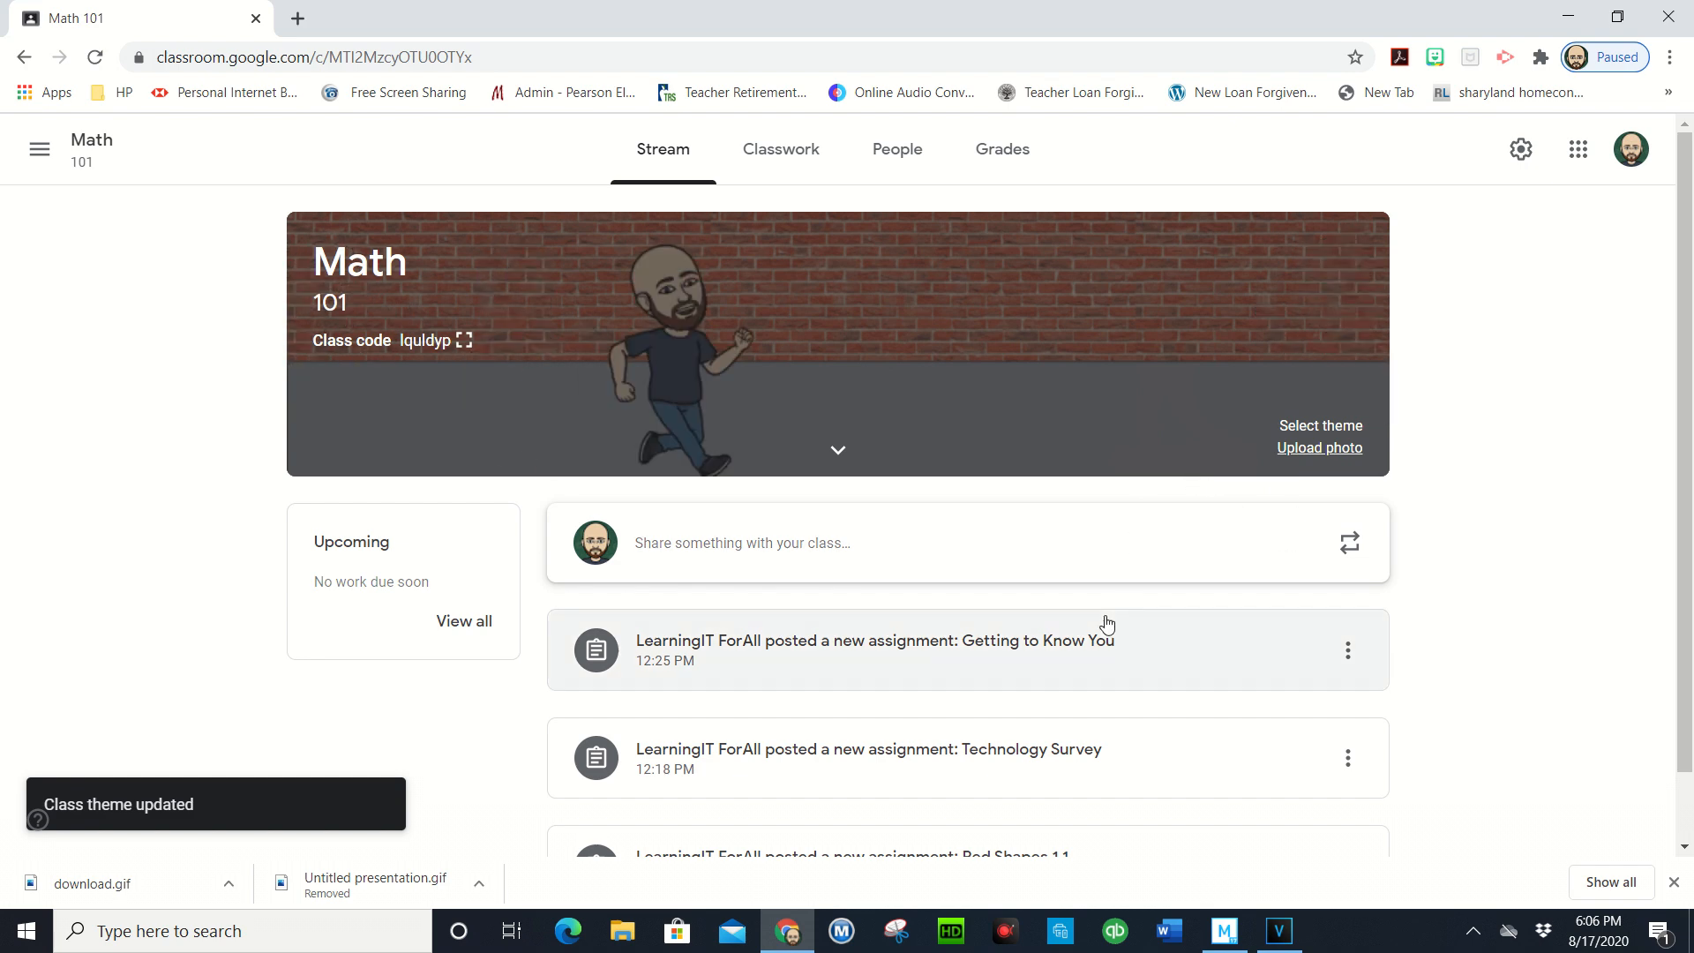
Open the Science 102 class and upload GIF CS from the Downloads folder as its banner photo
click(36, 157)
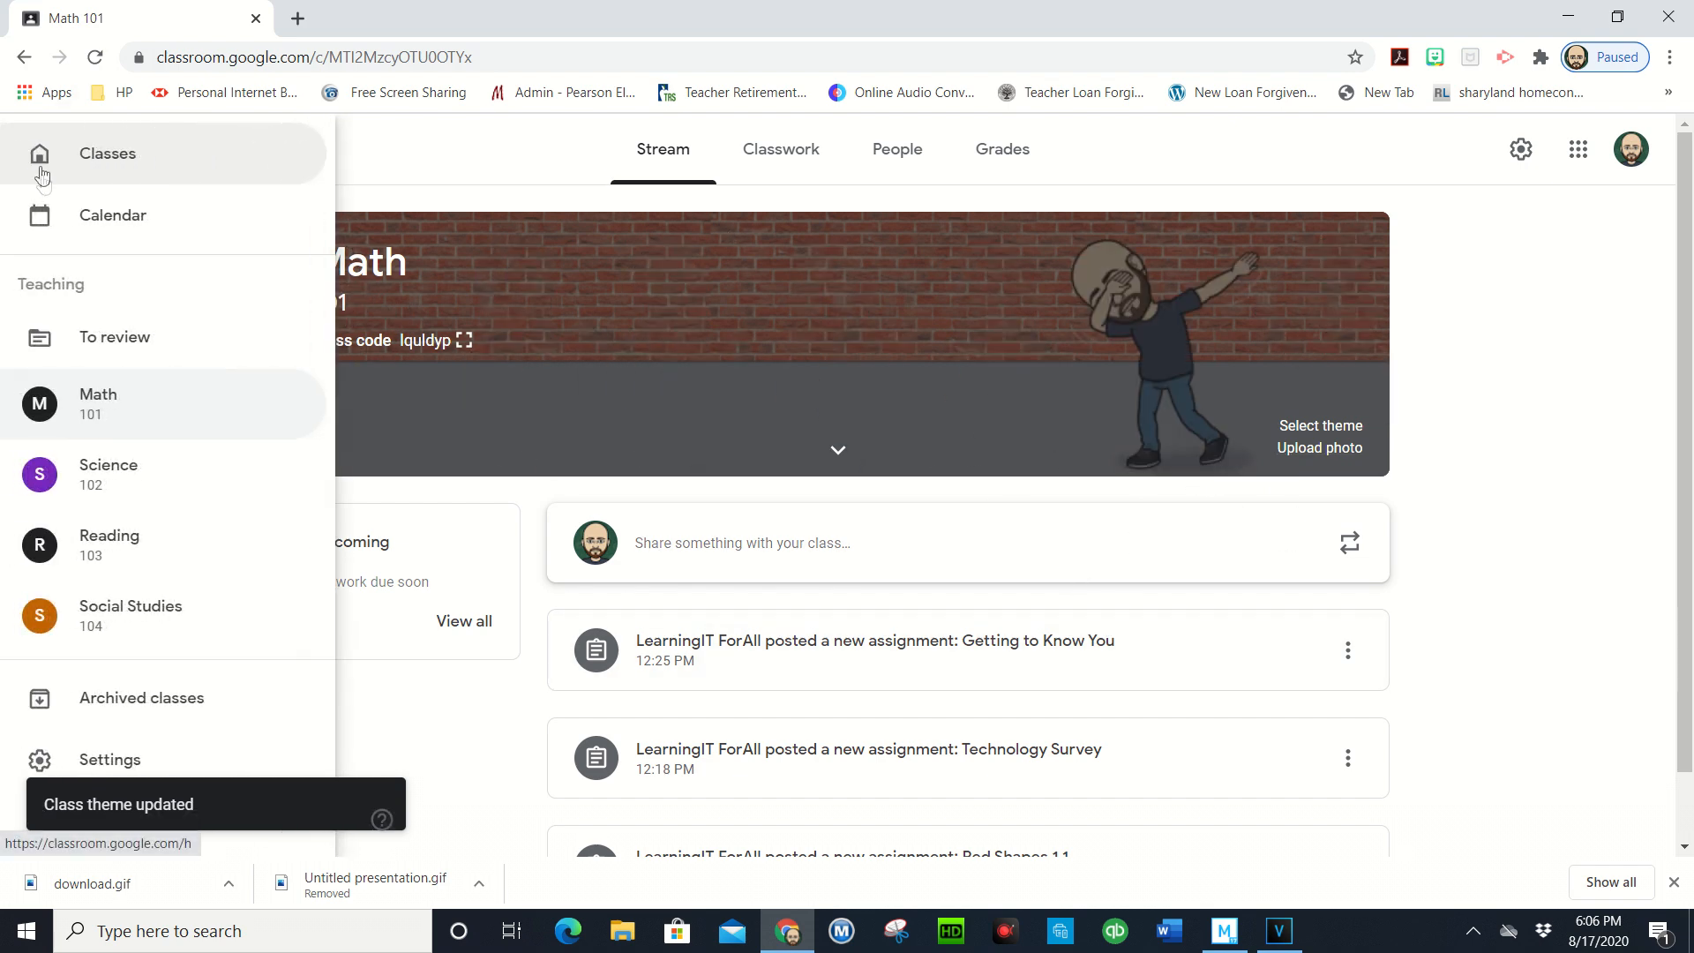
click(102, 169)
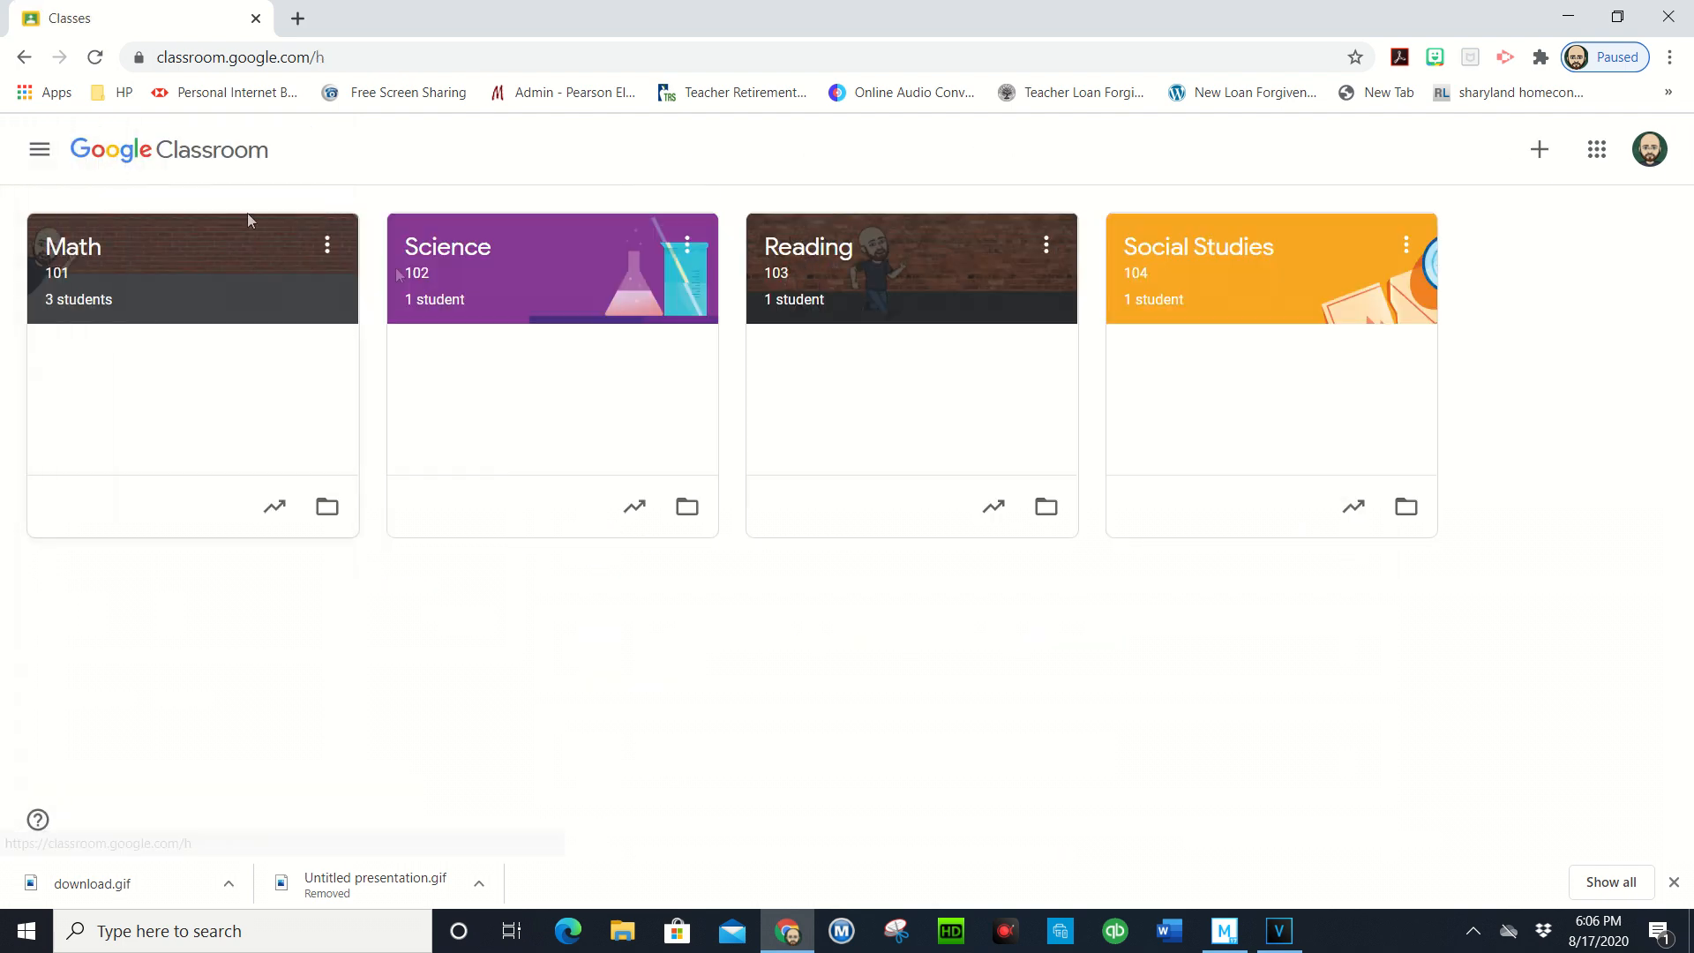
click(529, 255)
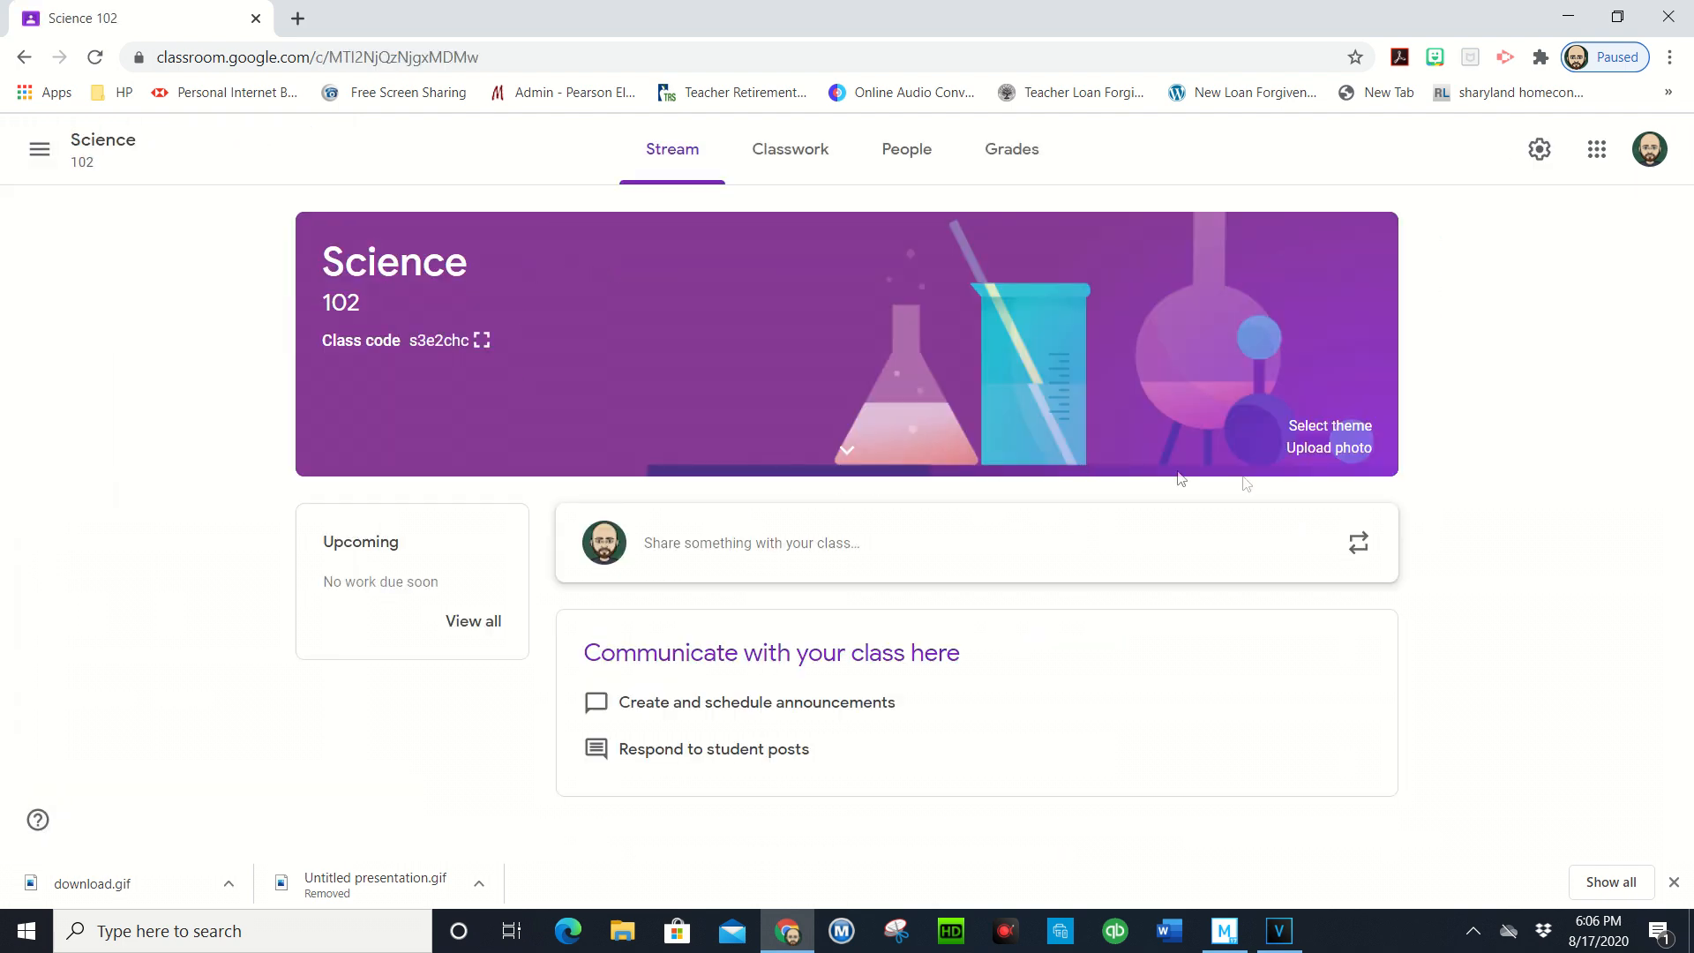
click(1353, 453)
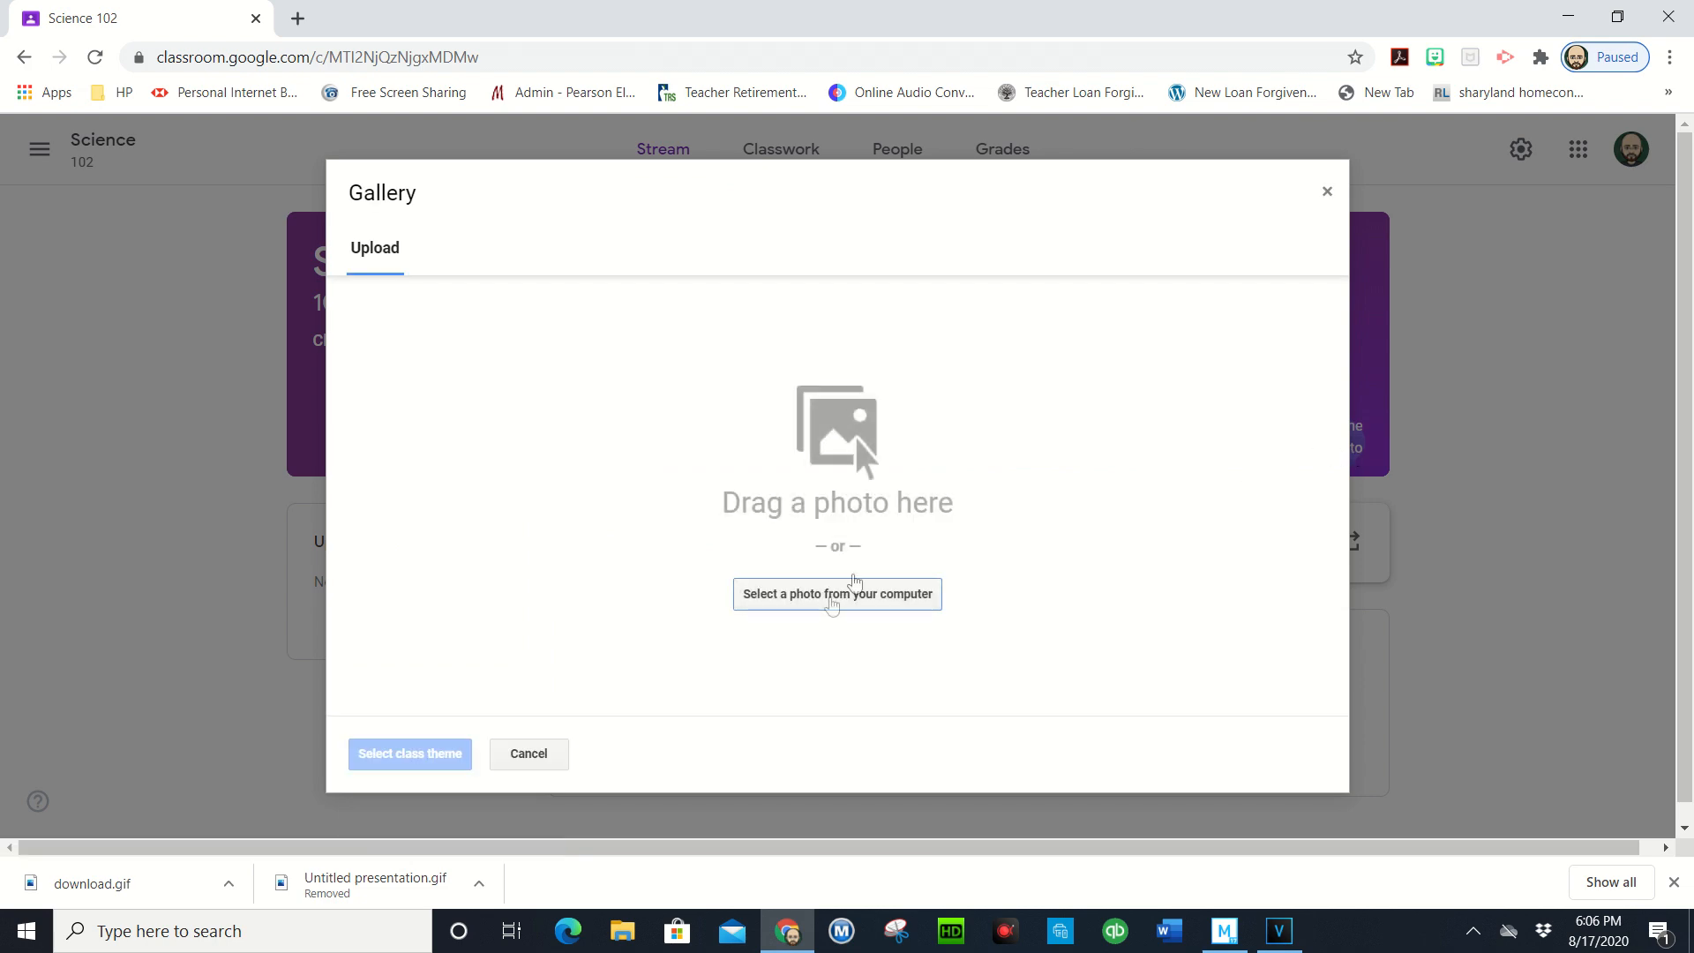
click(835, 597)
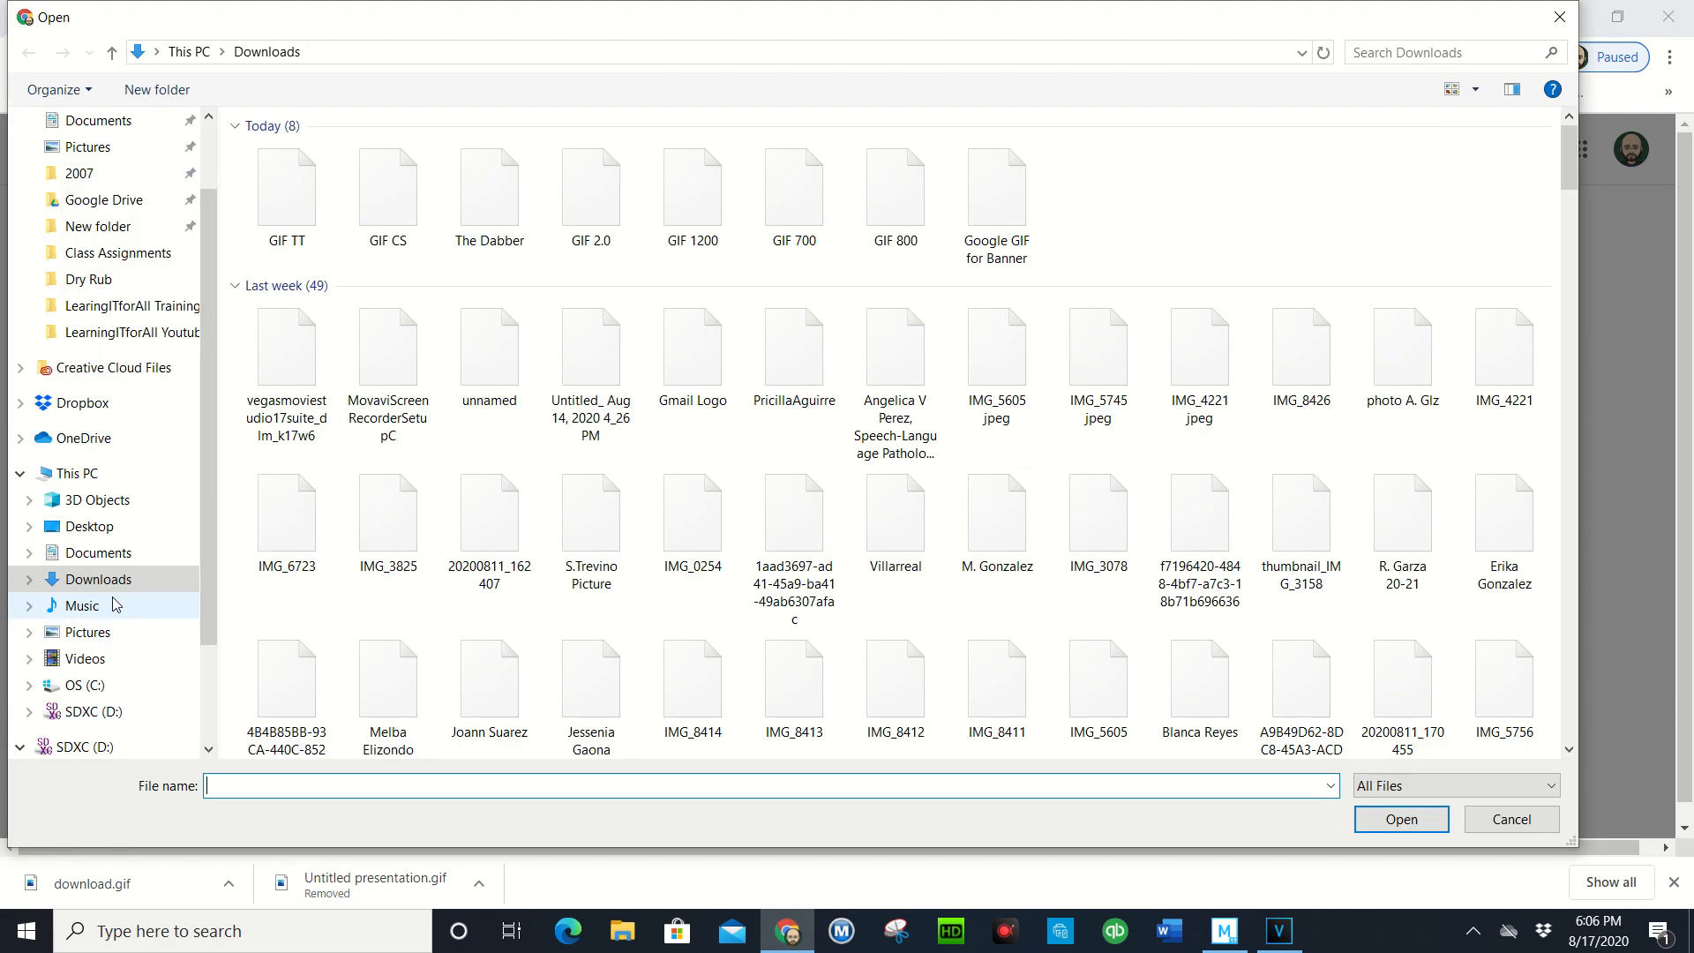
click(412, 213)
click(1408, 821)
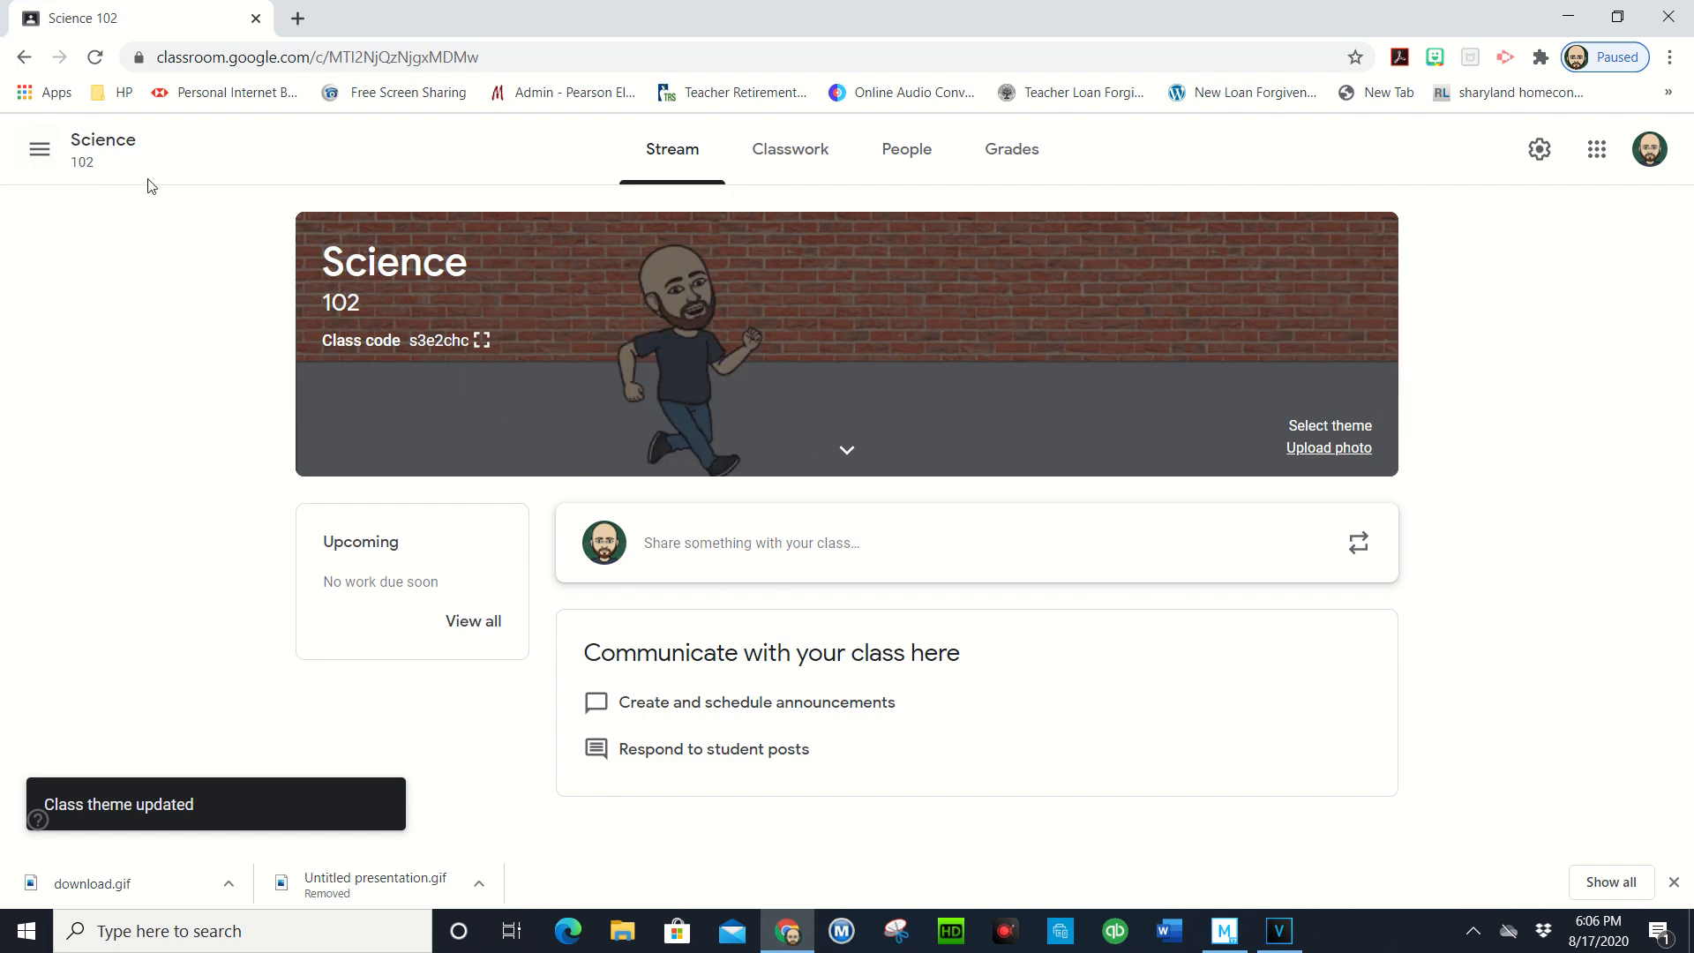
Return to the overview of all classes to view the banners on the class cards
click(37, 152)
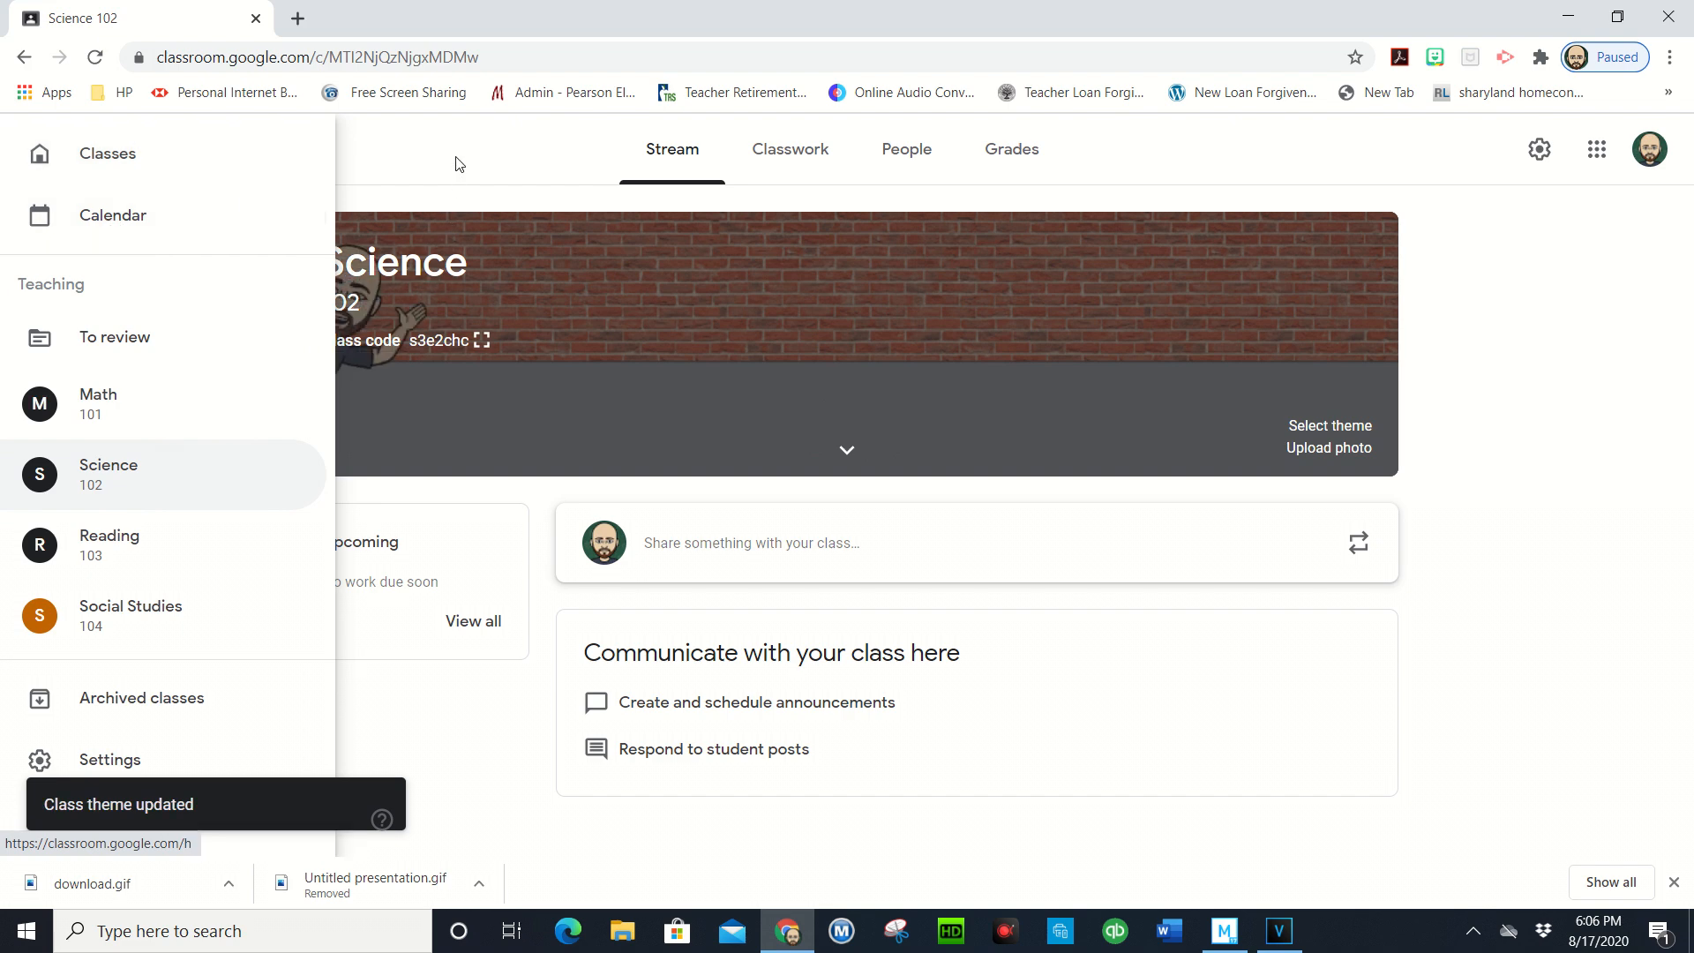
click(453, 162)
click(39, 162)
click(104, 162)
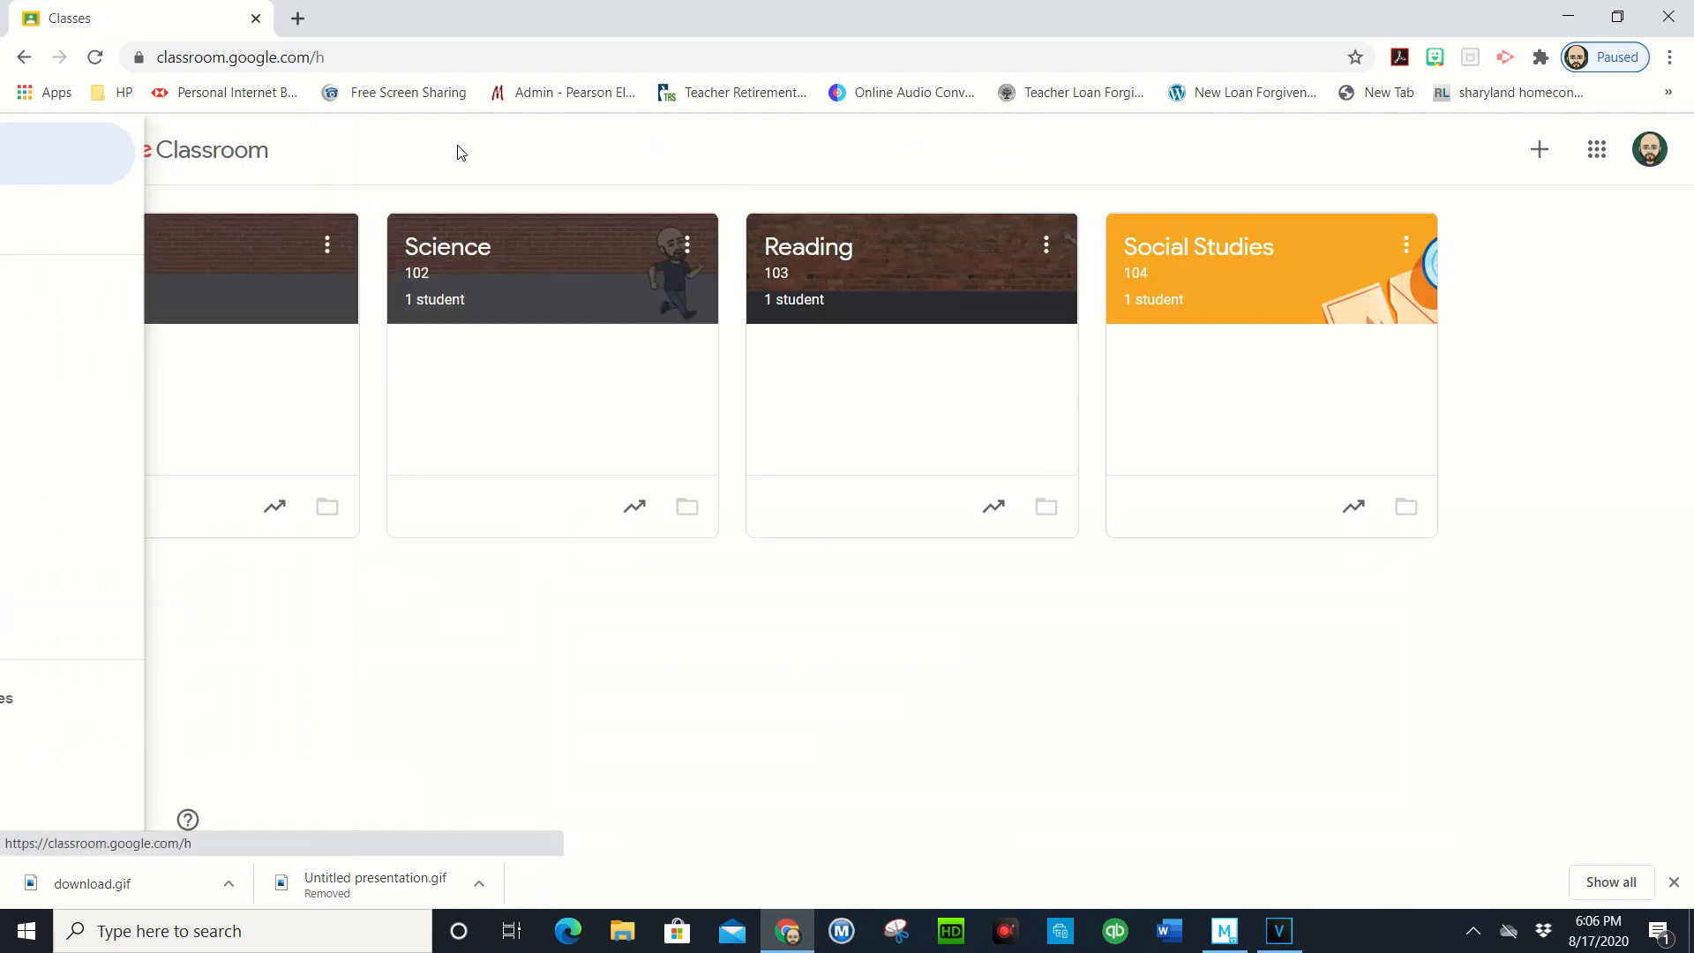